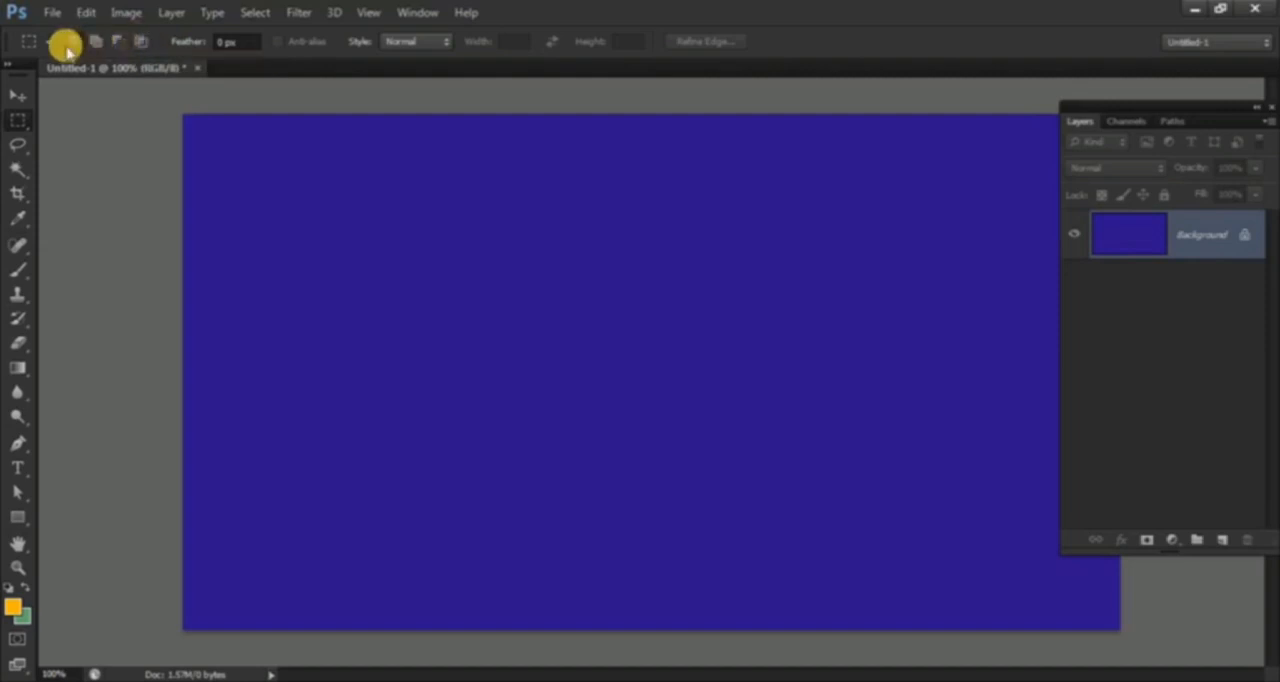
Step: Build one combined selection on the blue canvas by adding three overlapping rectangular marquees together
left_click_drag(500, 337, 874, 541)
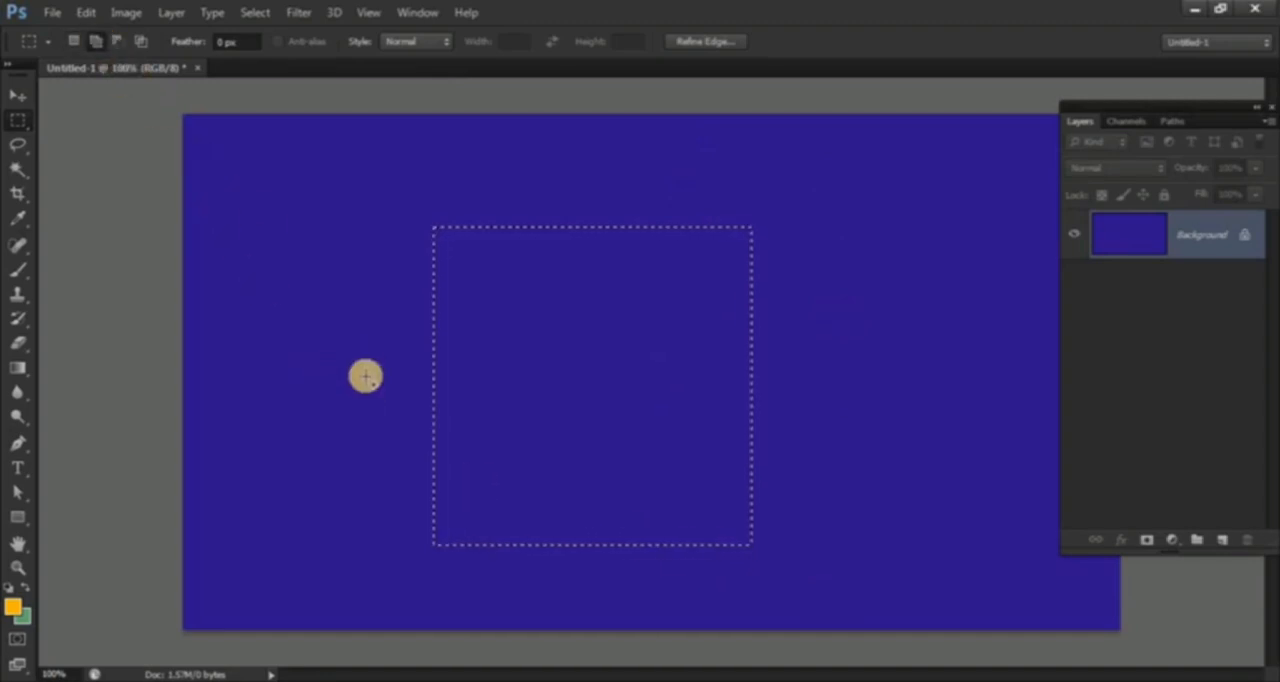
left_click_drag(669, 161, 856, 613)
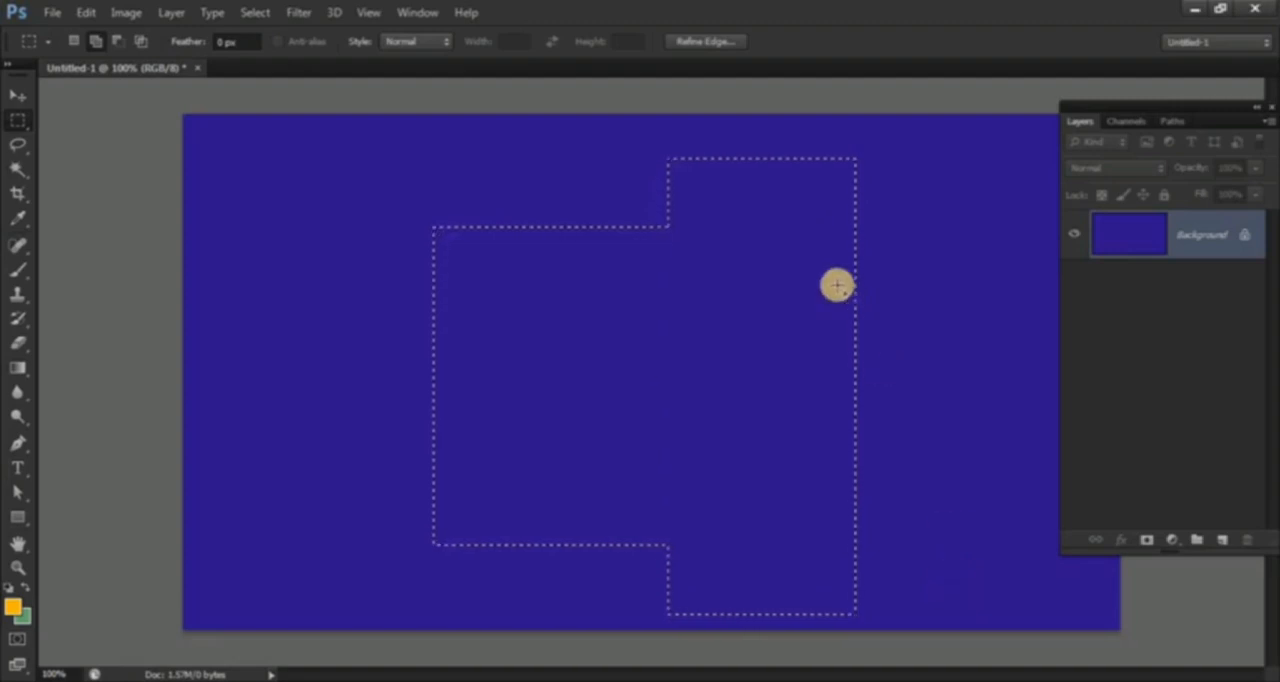
left_click_drag(823, 268, 914, 511)
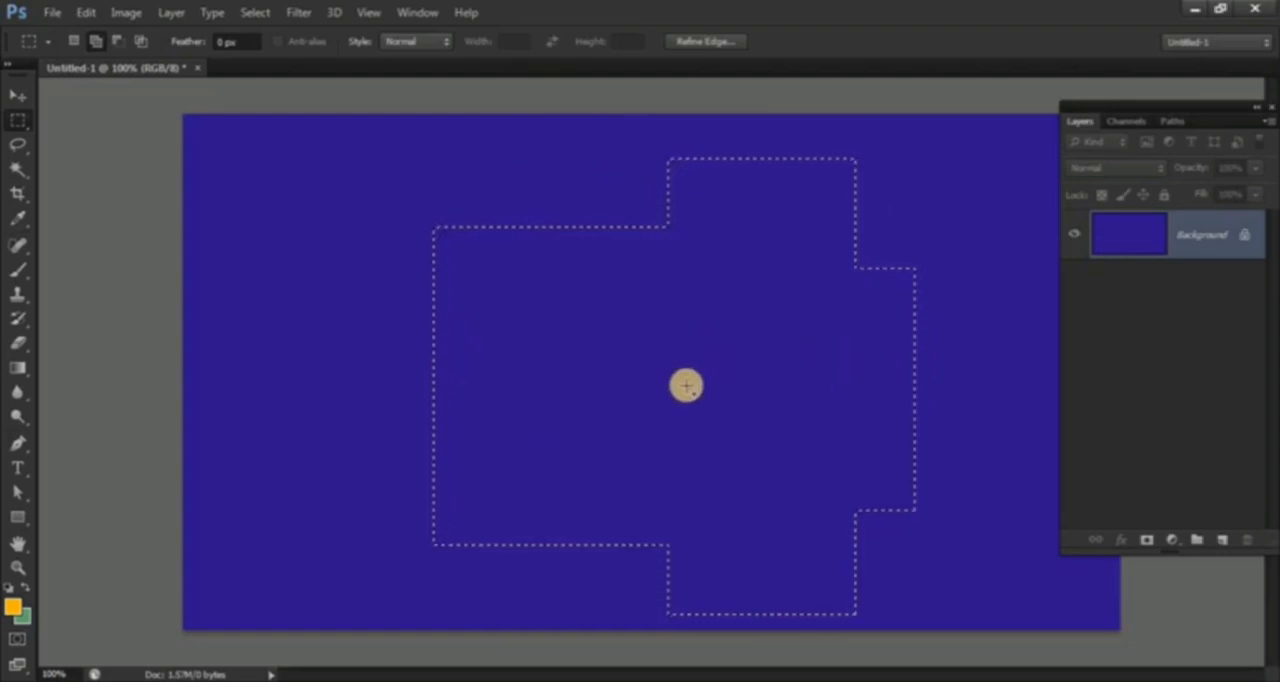
Step: Subtract a wide rectangle from the selection's upper half and intersect the remainder with a tall rectangle
left_click(119, 43)
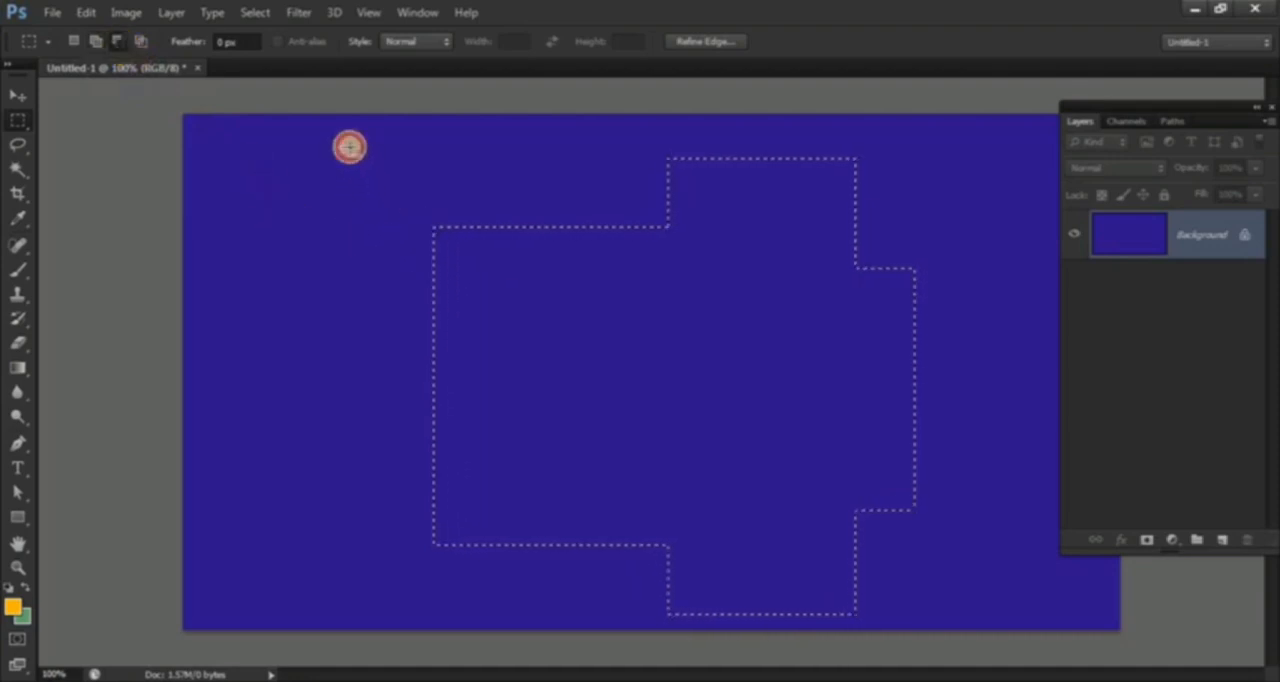
left_click_drag(349, 148, 1004, 363)
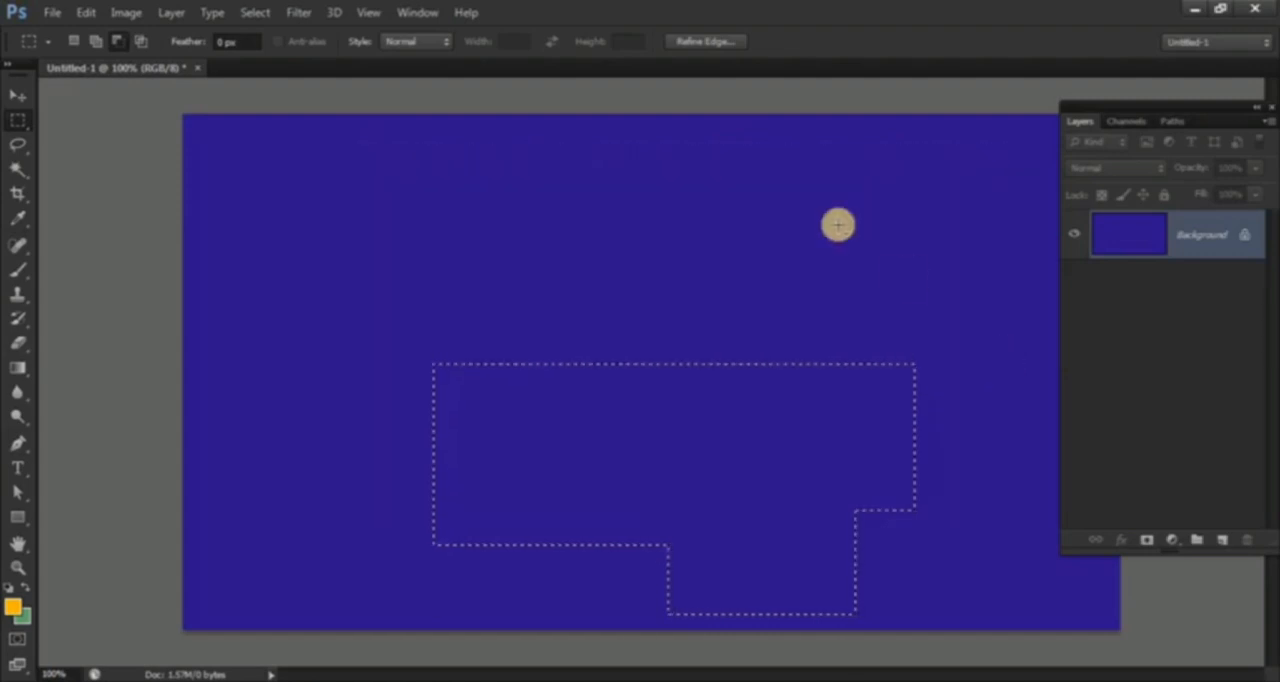
left_click(140, 44)
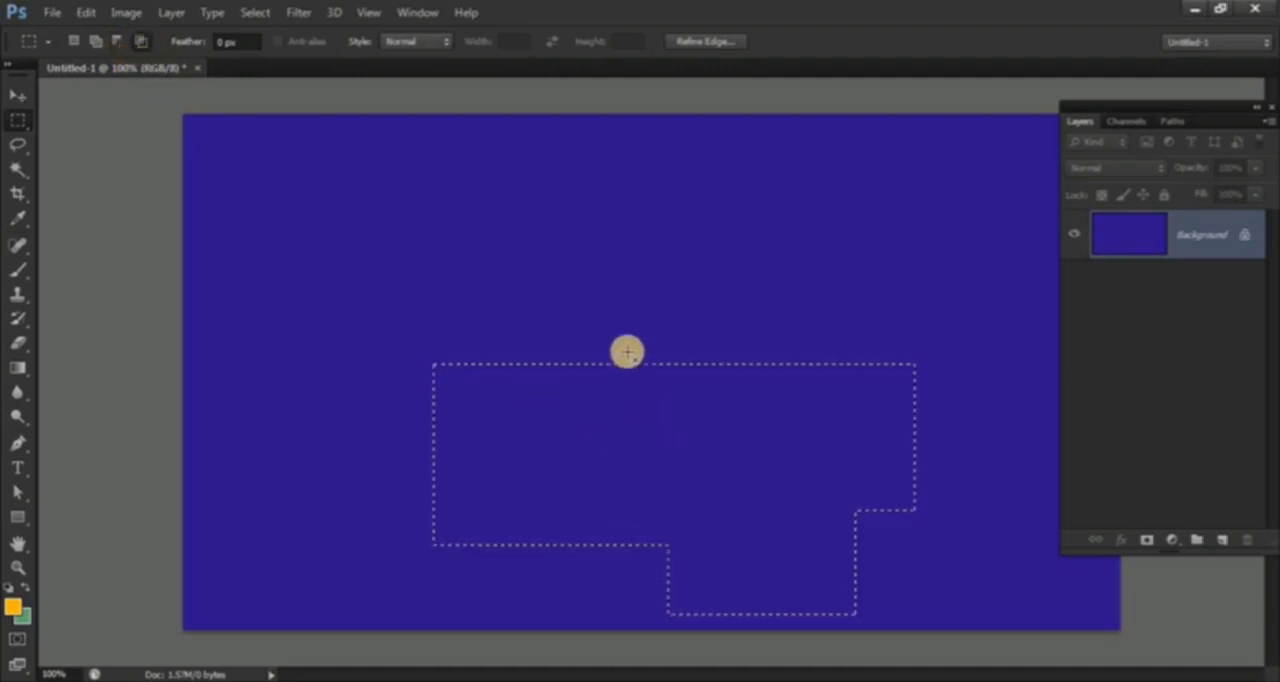
left_click_drag(620, 322, 787, 611)
left_click_drag(851, 644, 883, 645)
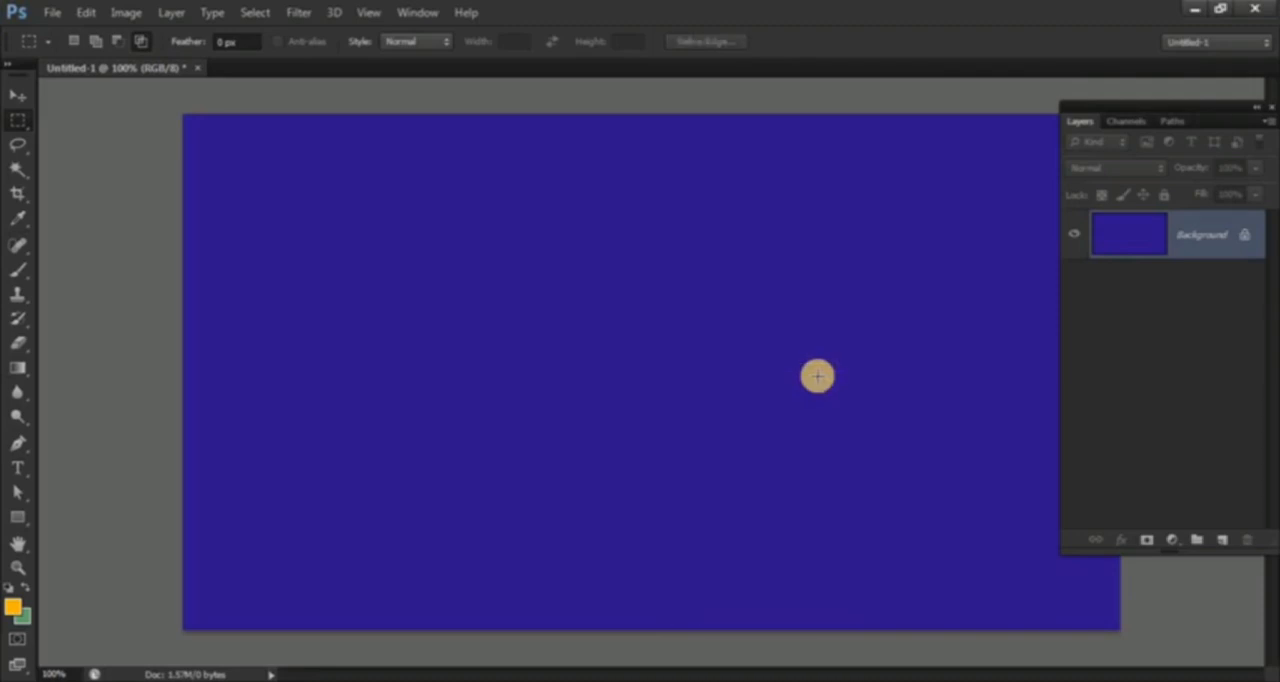
Step: Close the blue document without saving and create a new document 900 pixels wide and 600 pixels high
left_click(196, 67)
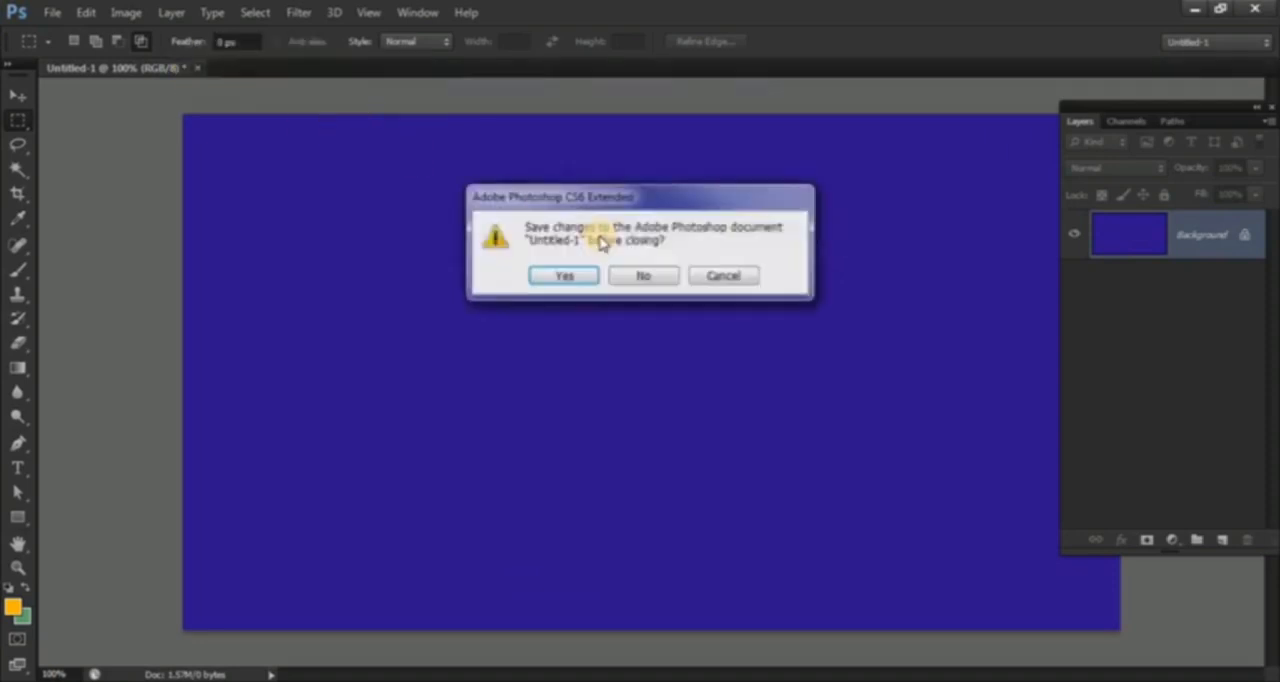
left_click(632, 277)
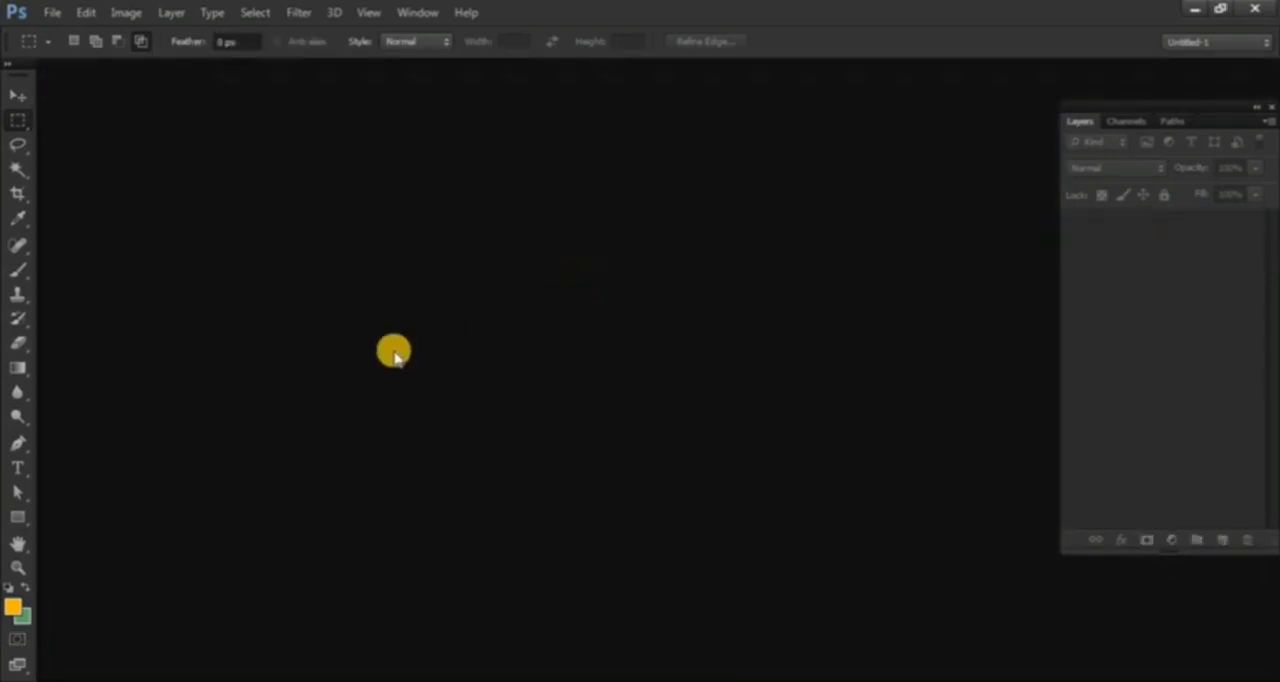
left_click(49, 11)
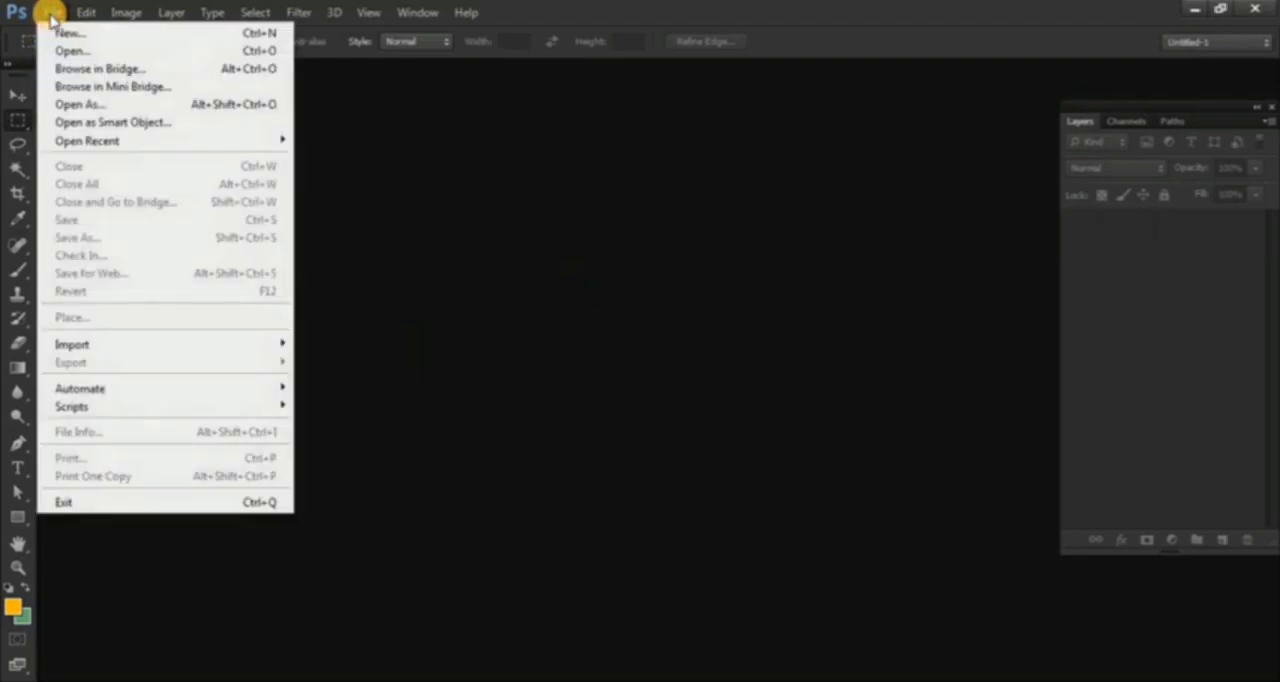
left_click(66, 34)
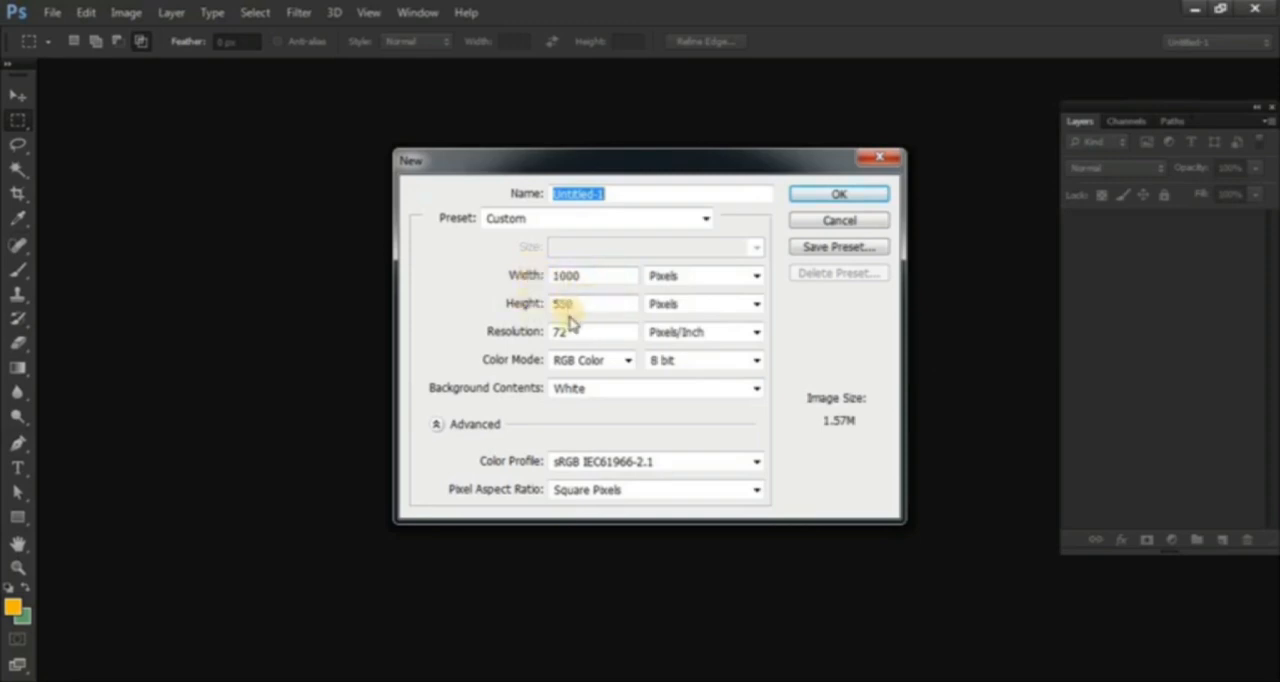
left_click_drag(588, 276, 488, 291)
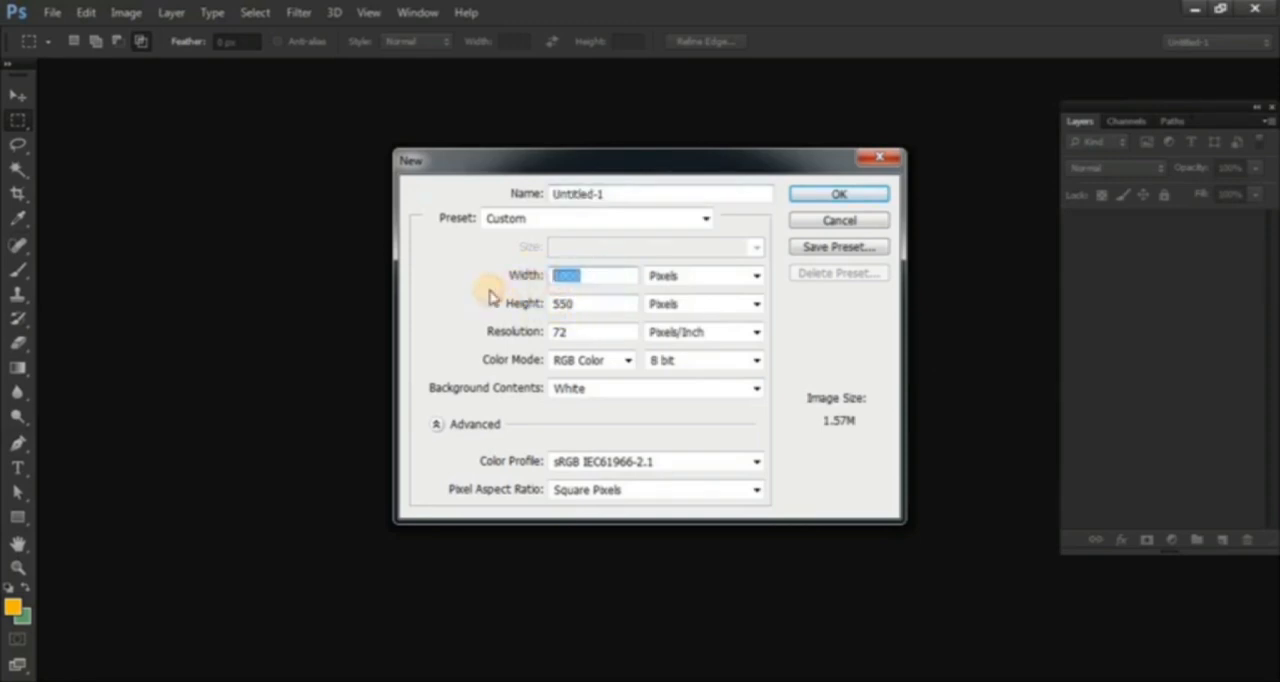
type("900")
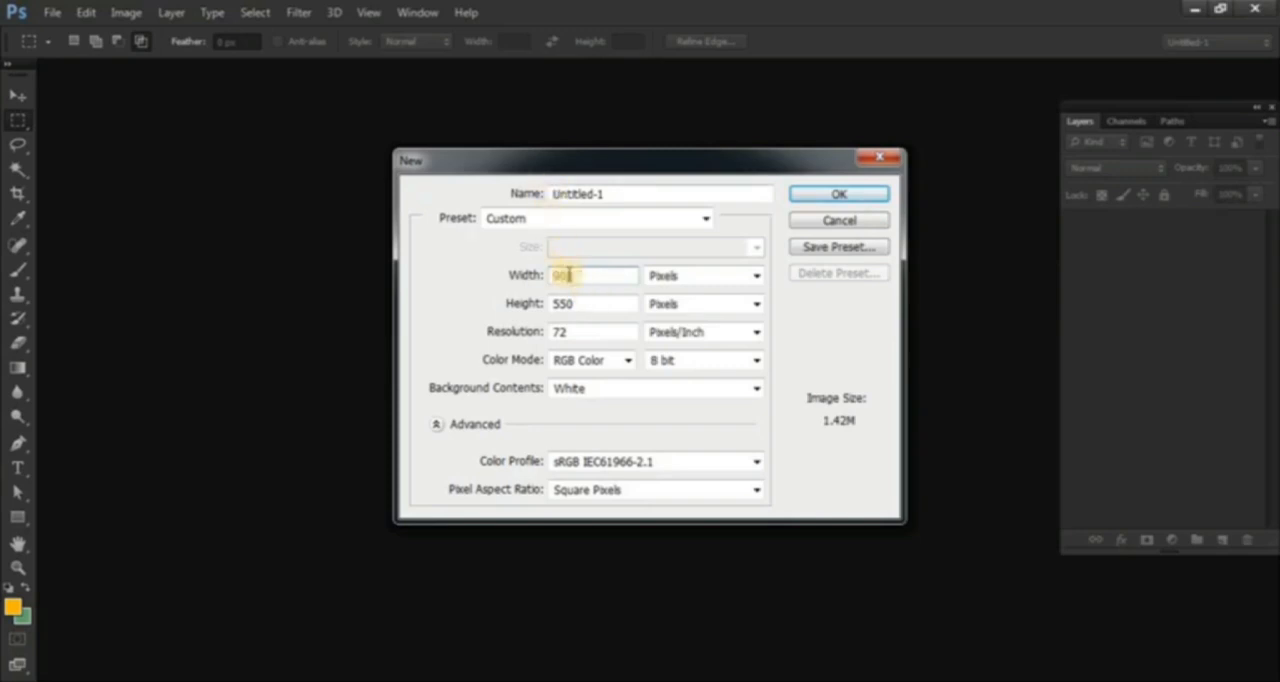
left_click(586, 307)
double_click(586, 307)
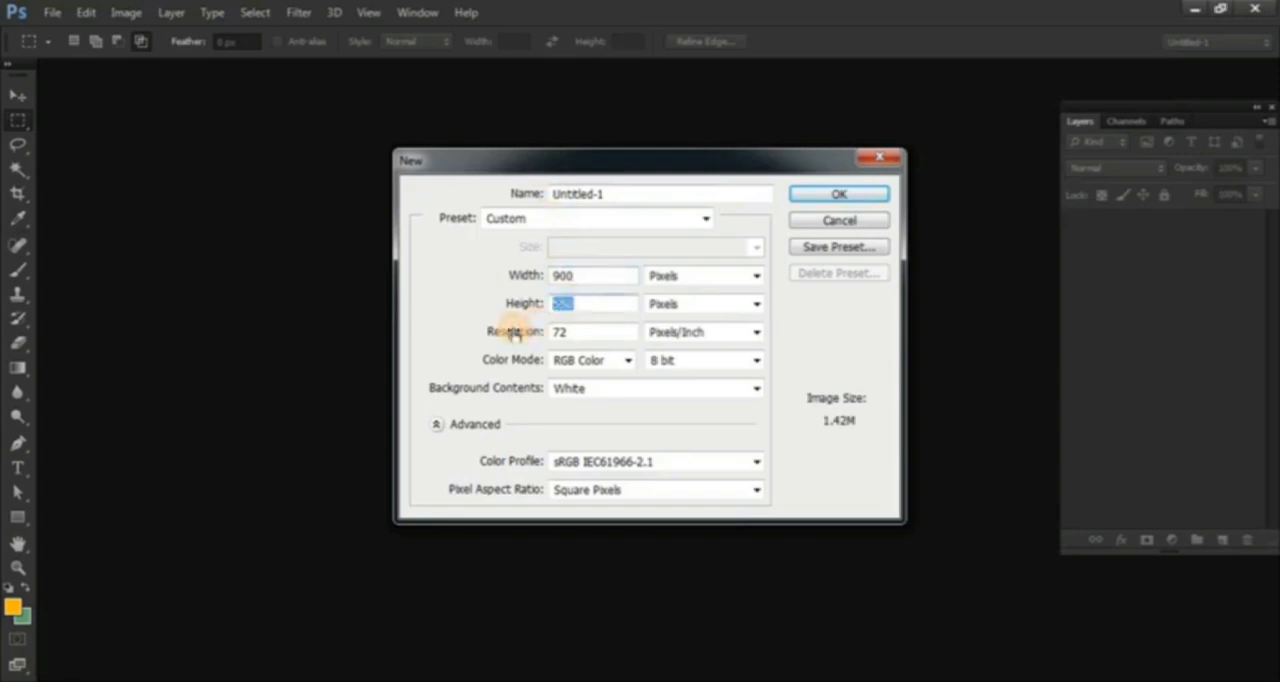
type("600")
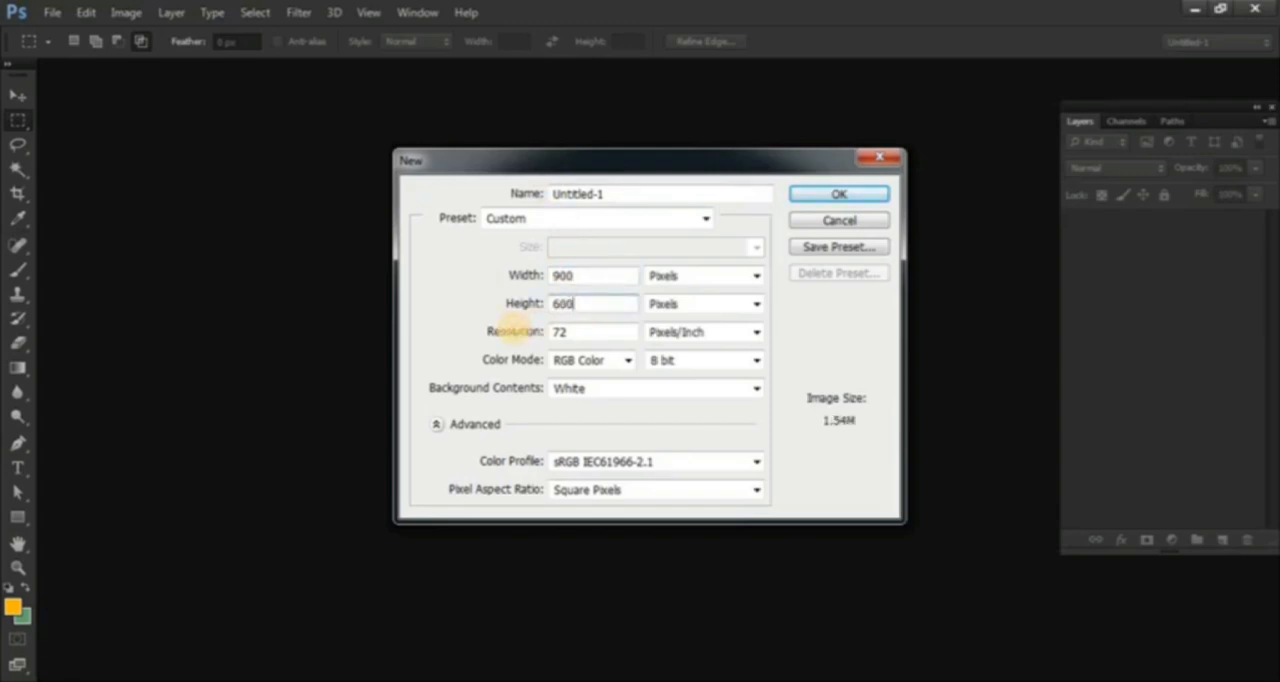
left_click(834, 197)
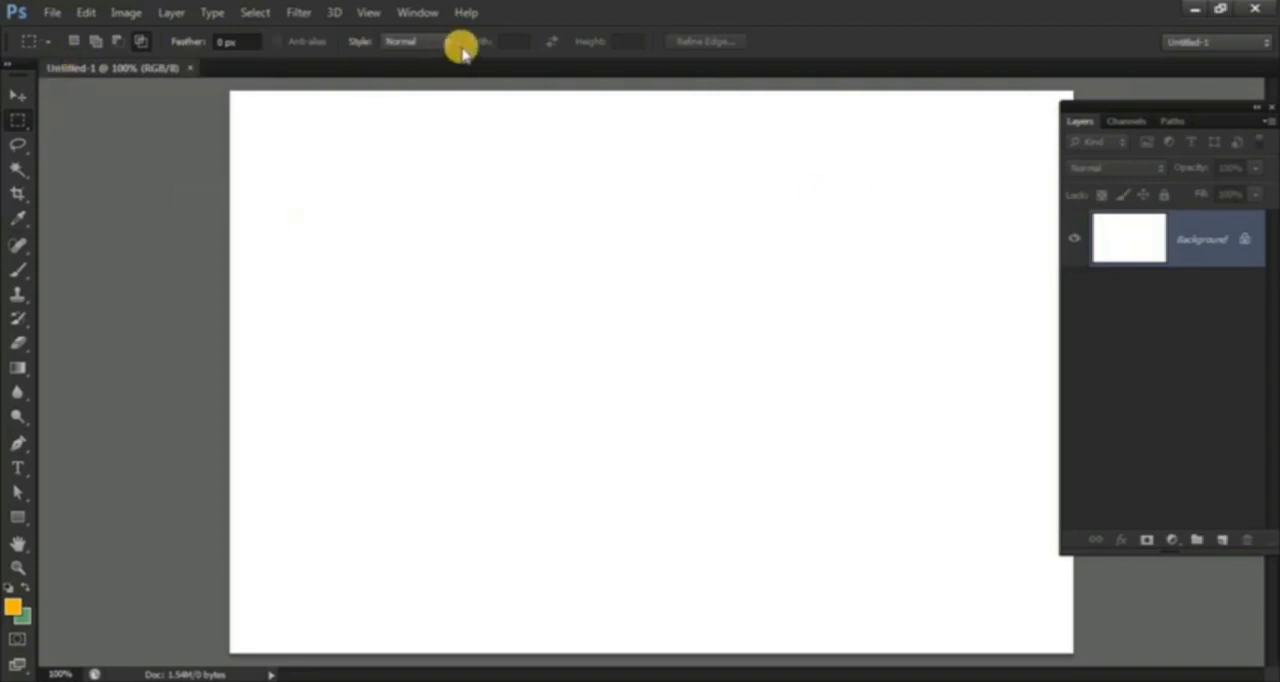
Step: Set the Rectangular Marquee tool to the Fixed Size style with a width of 900 px and height of 200 px
right_click(14, 121)
left_click(86, 120)
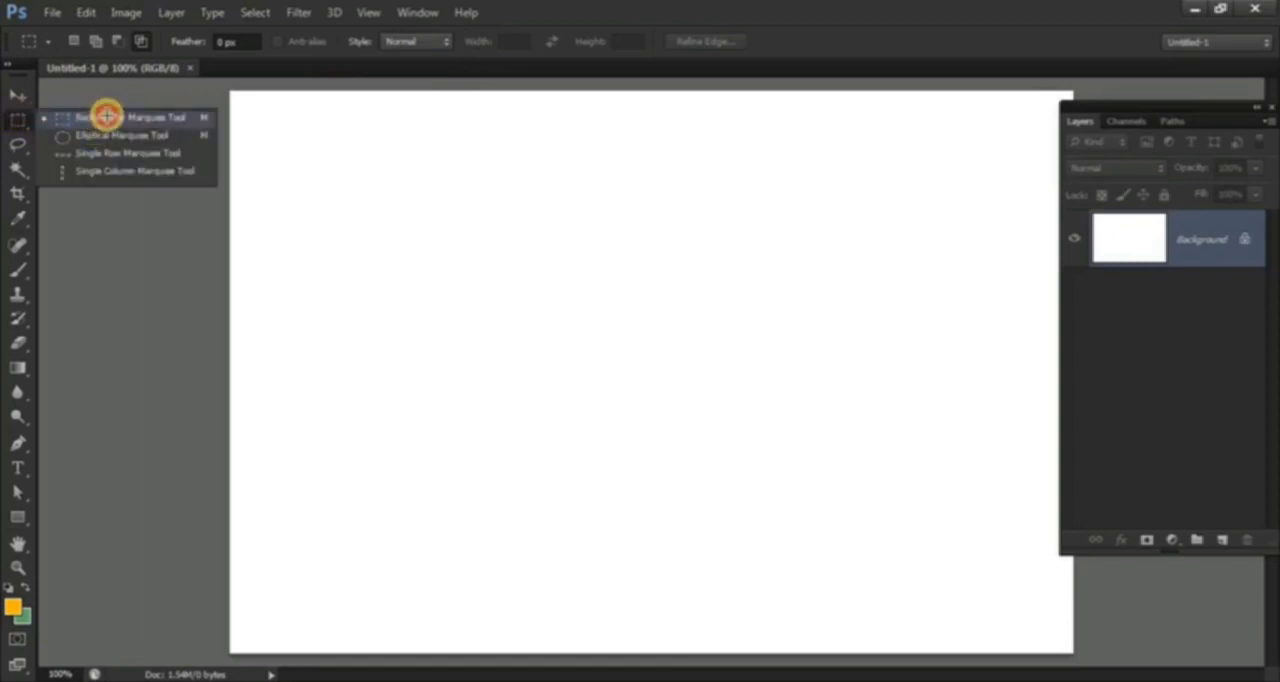
left_click(411, 42)
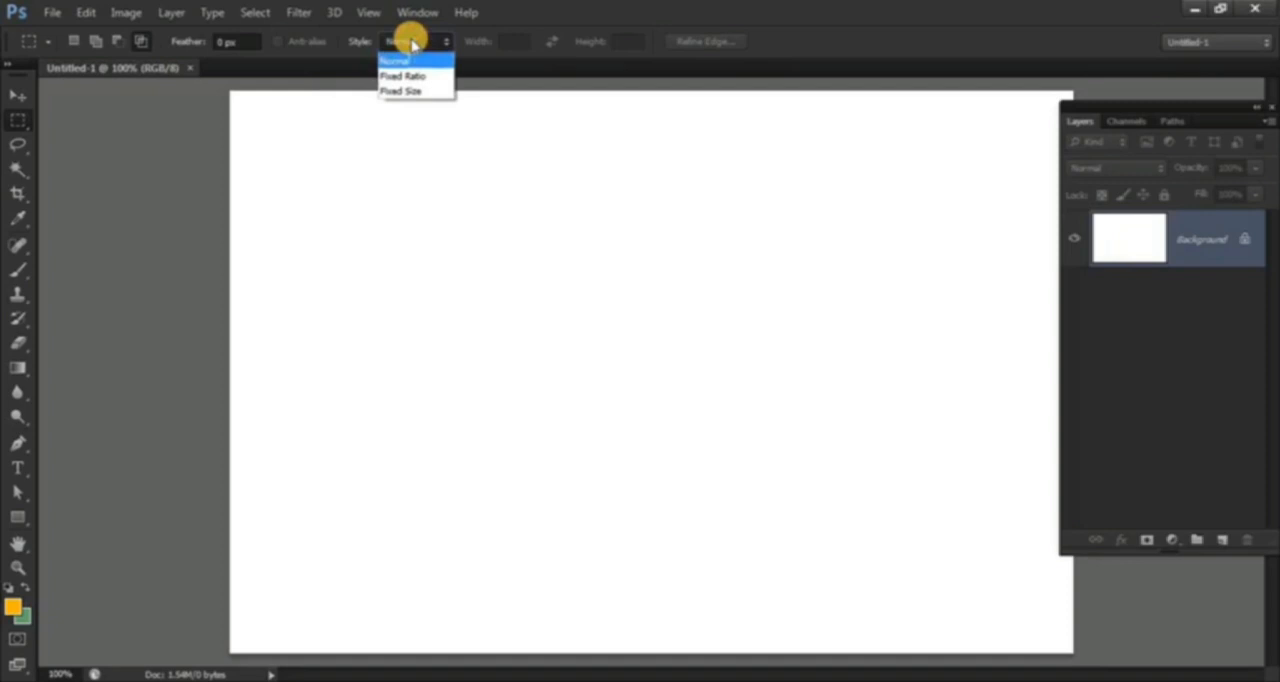
left_click(408, 93)
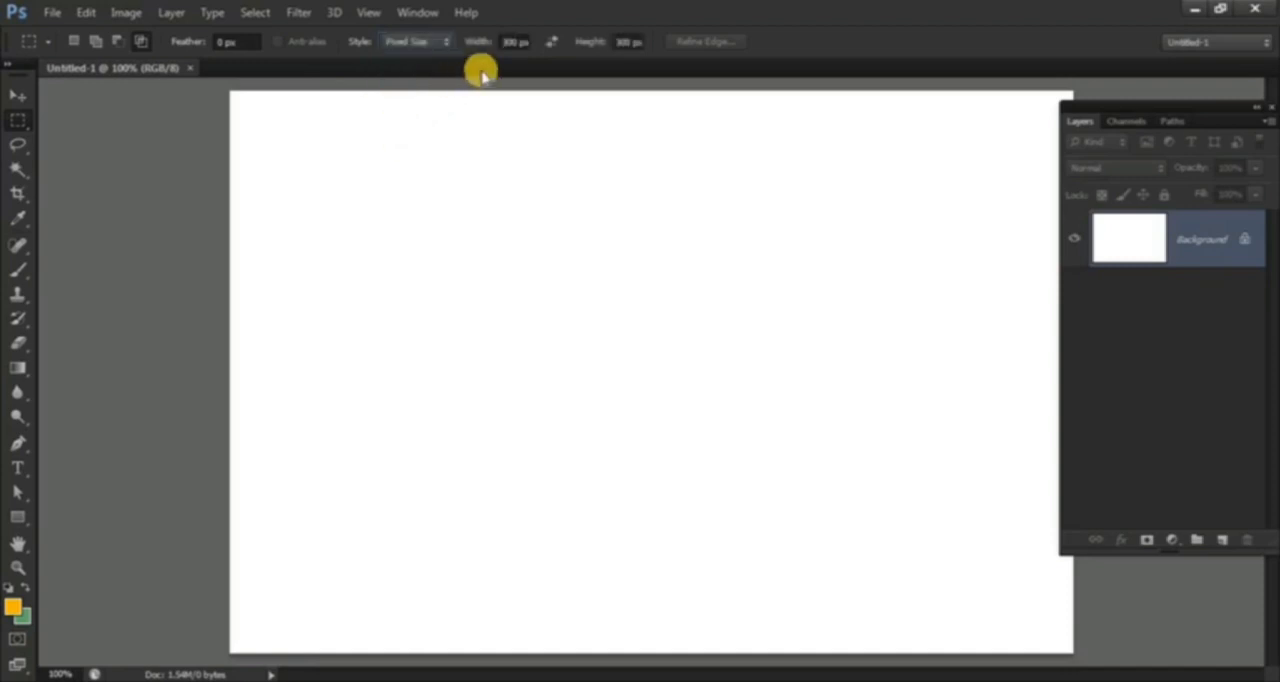
double_click(515, 43)
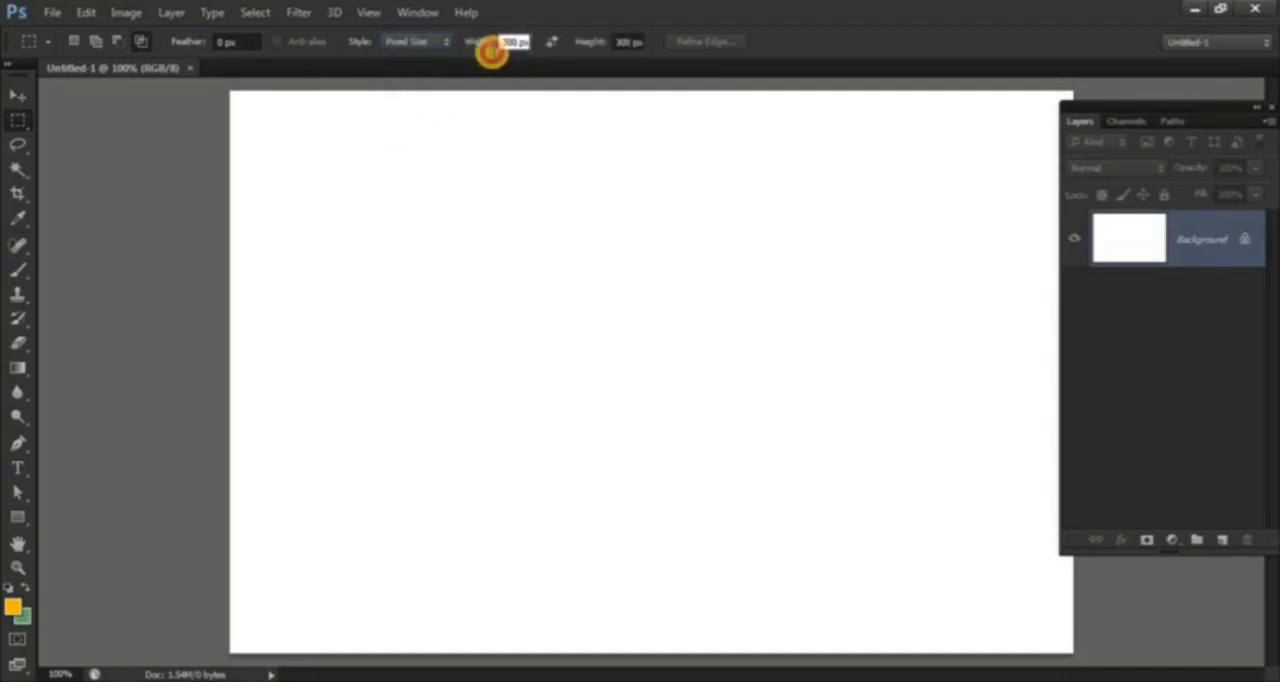
type("900")
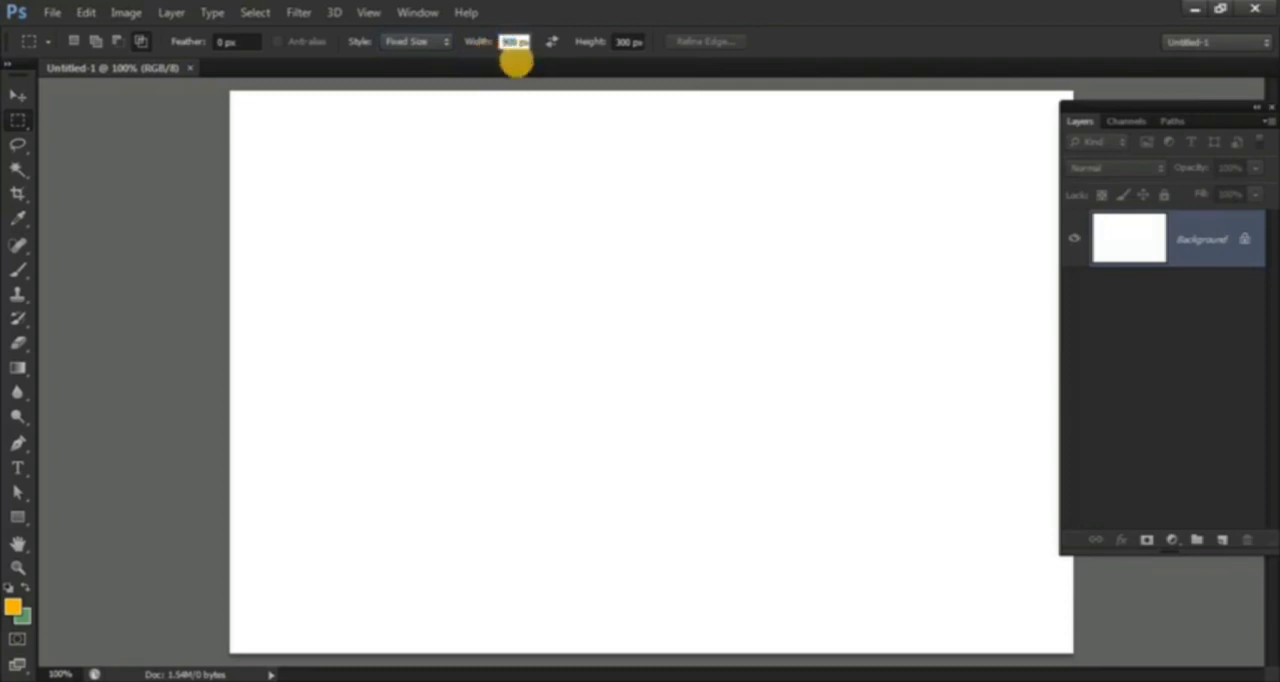
double_click(626, 43)
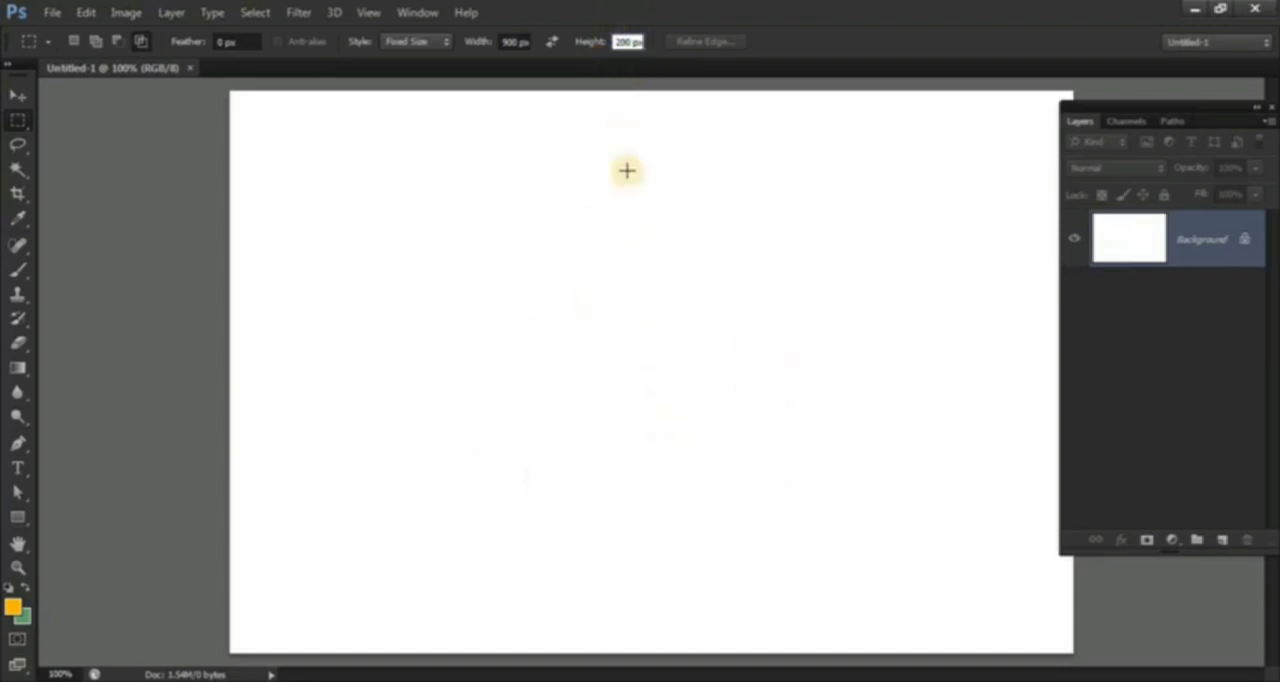
left_click(616, 64)
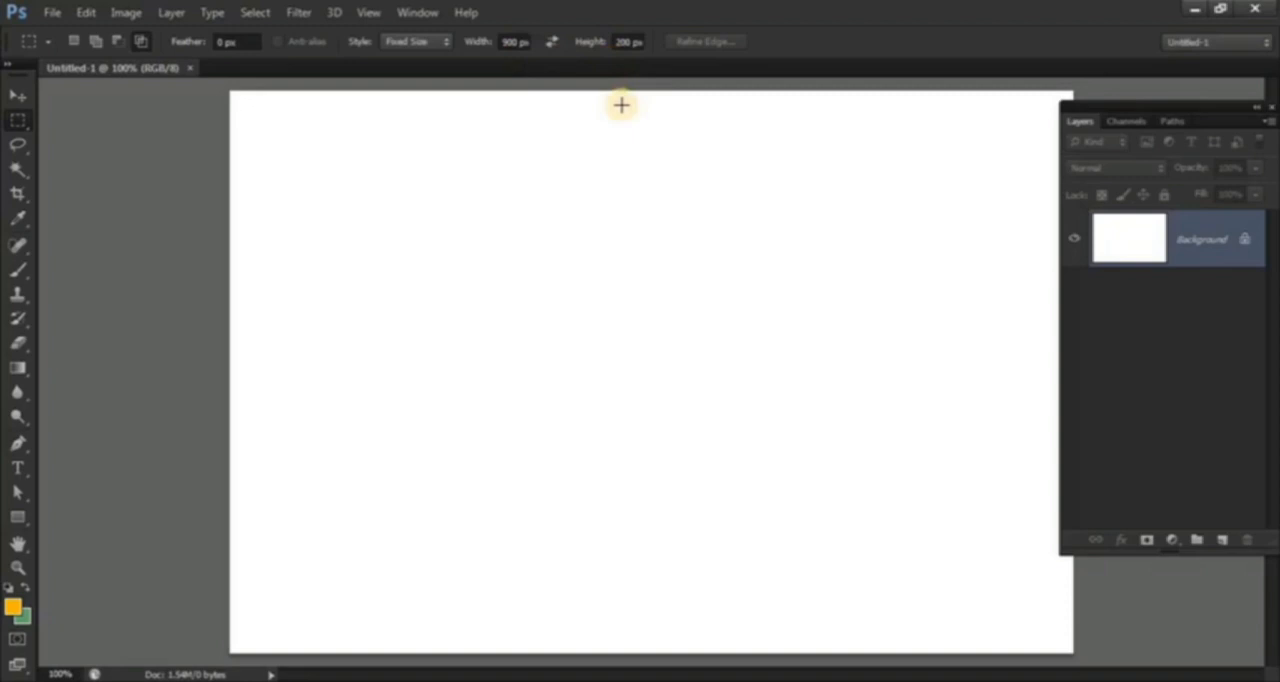
Step: On a new layer, place the fixed-size selection across the upper canvas, fill it with orange ff761b and deselect
left_click(1222, 540)
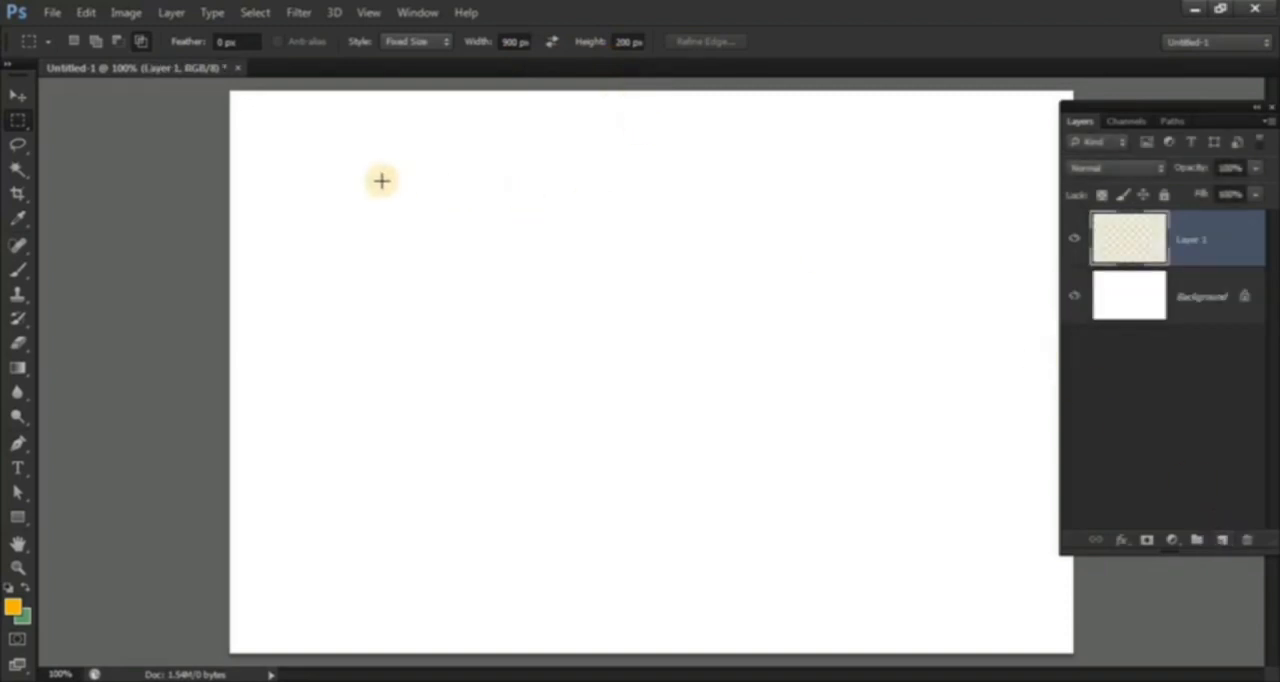
left_click_drag(391, 177, 416, 264)
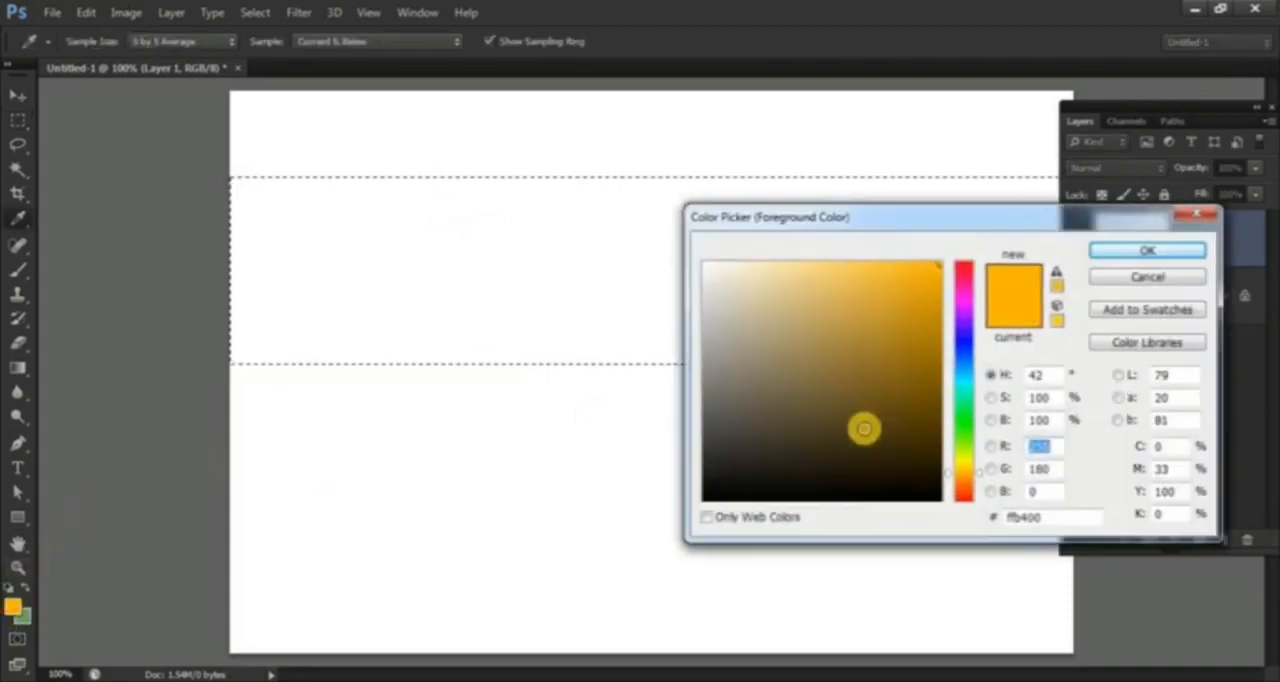
left_click_drag(951, 481, 944, 486)
left_click_drag(918, 268, 916, 261)
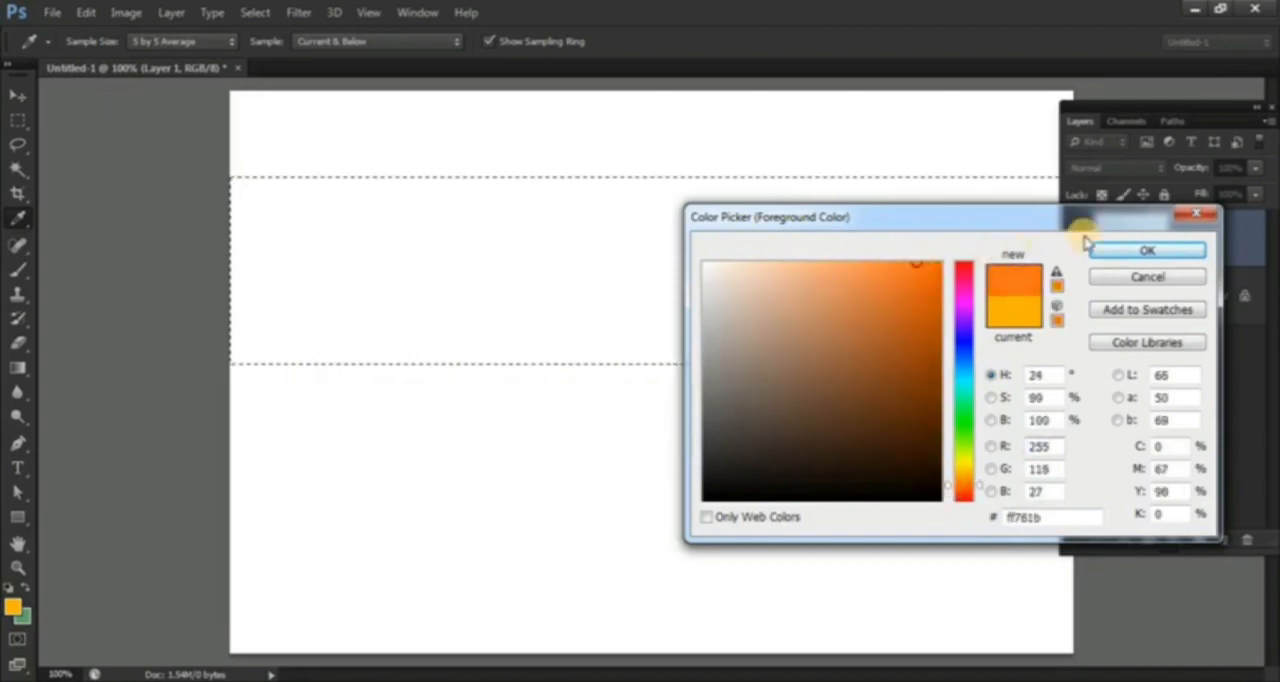
left_click(1116, 251)
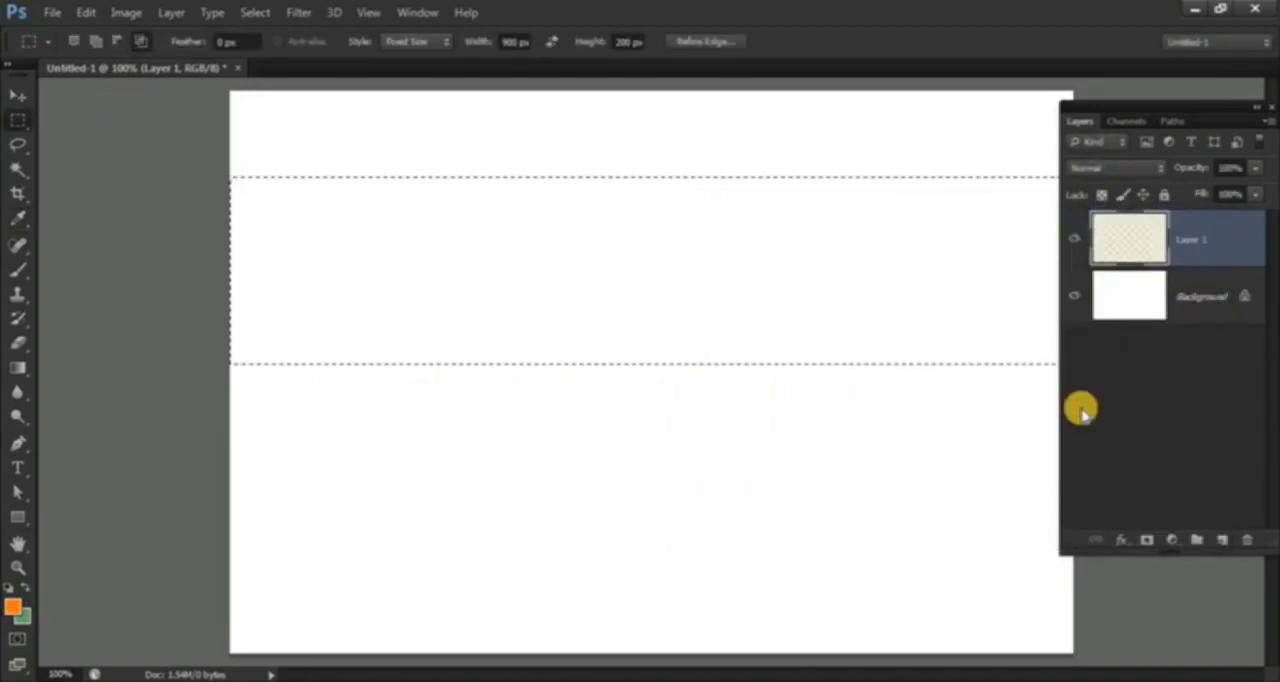
key("alt+BackSpace")
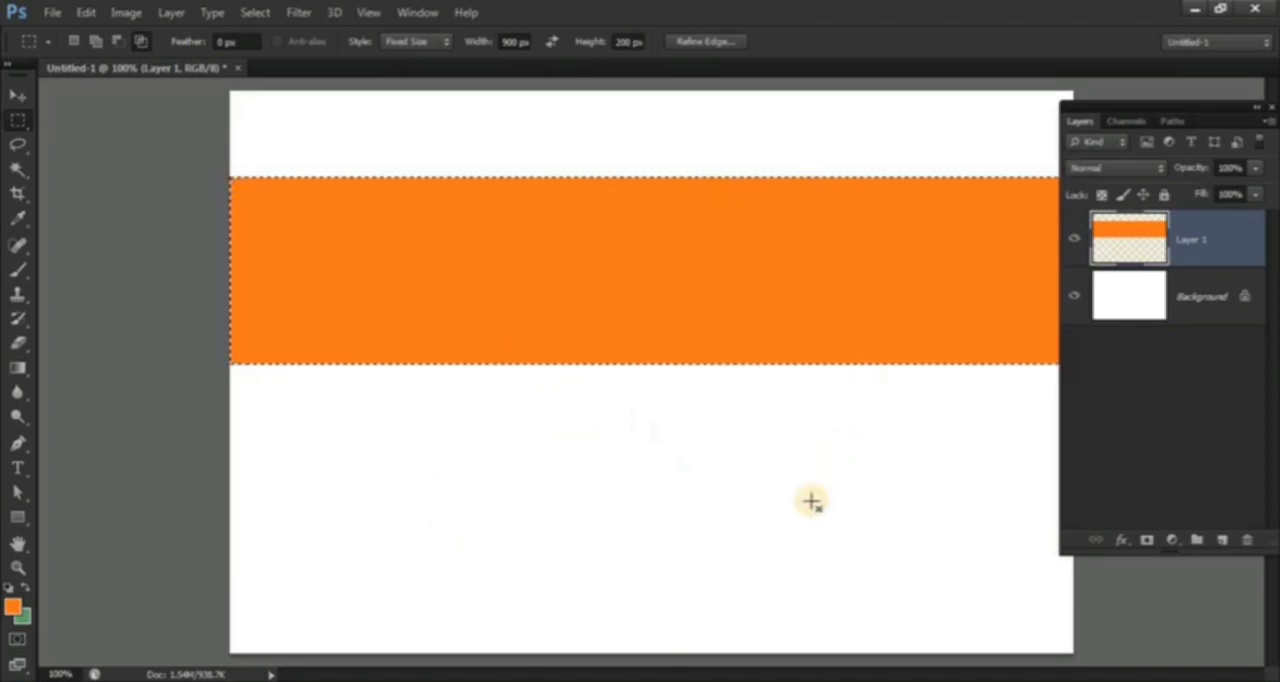
key("ctrl+d")
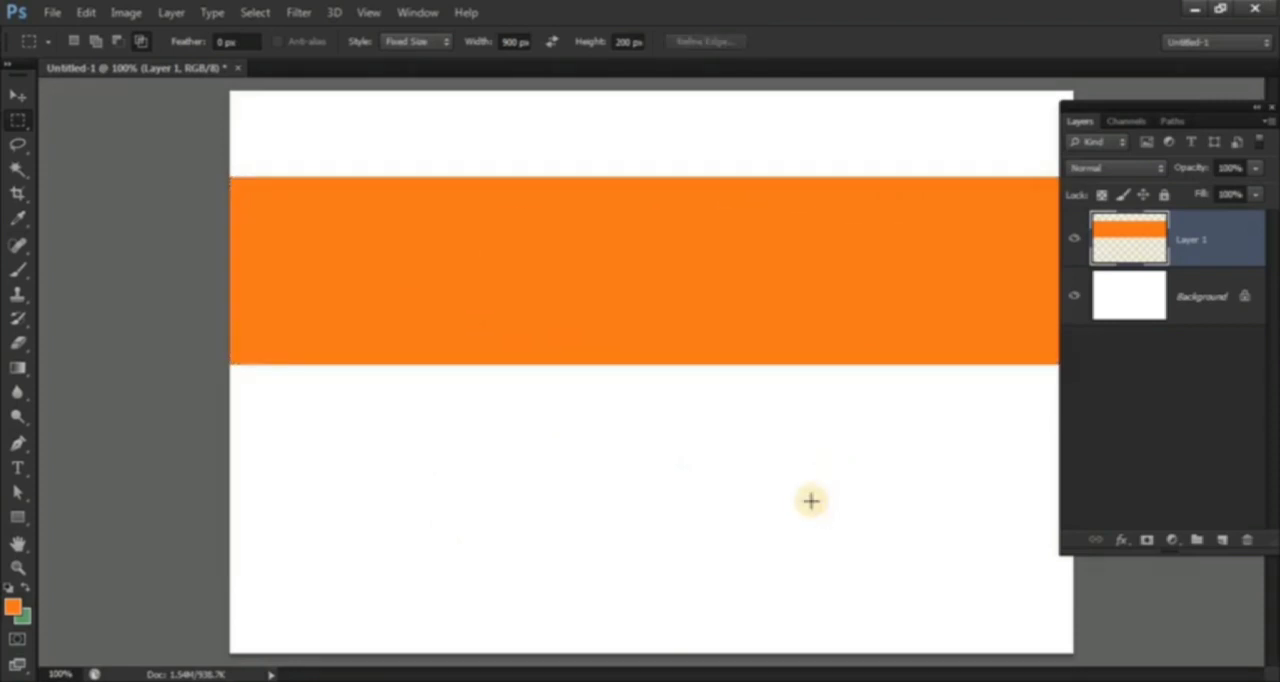
Step: Align the orange stripe's top edge with the Background layer's top edge and leave only Layer 1 selected
left_click_drag(1089, 106, 1112, 103)
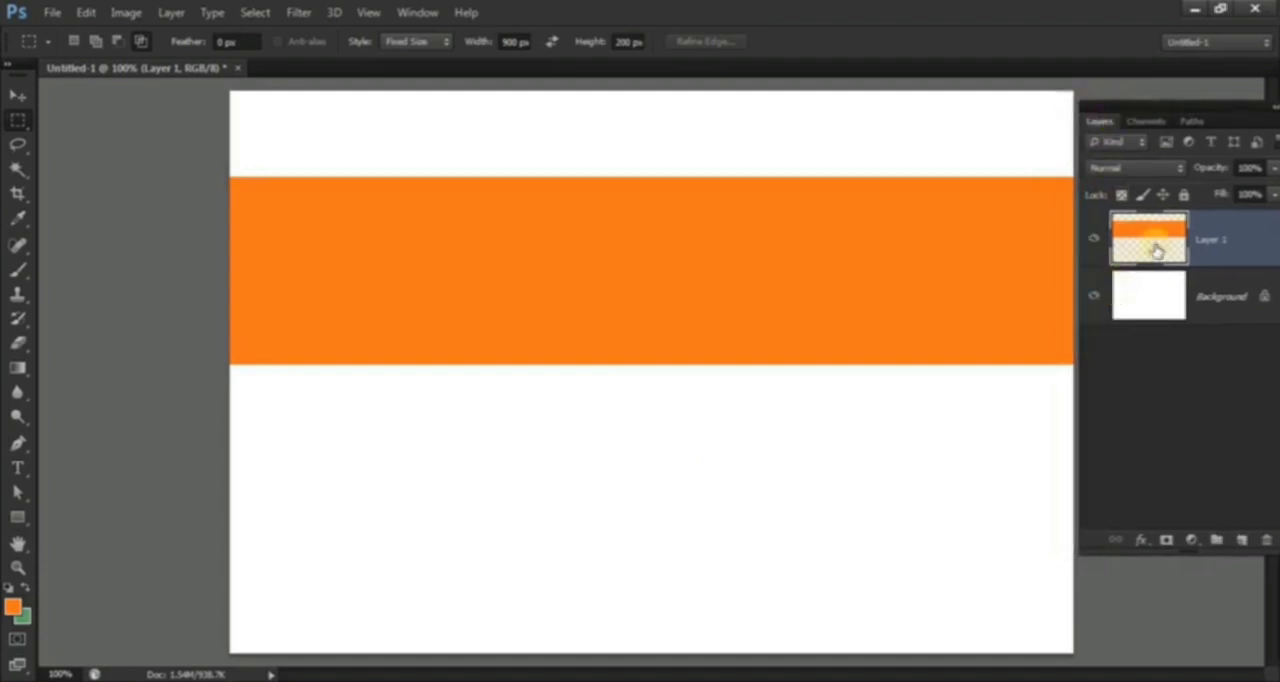
left_click(1220, 300, "shift")
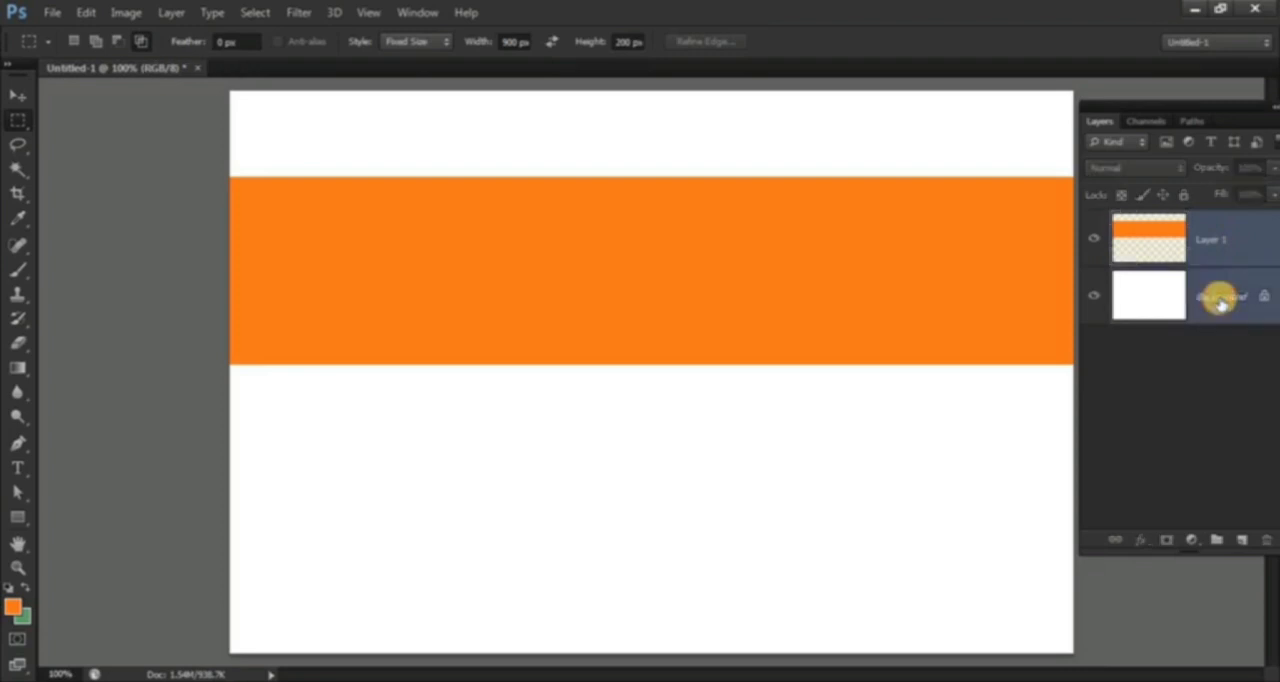
left_click(17, 96)
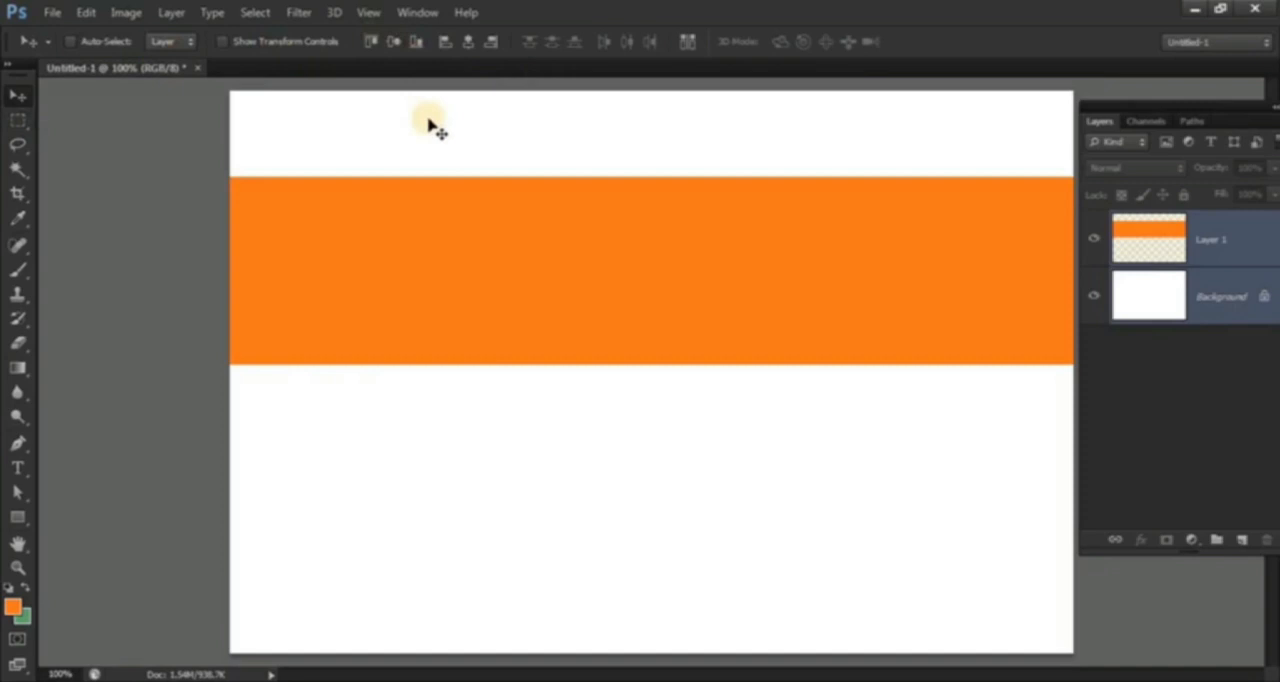
left_click(368, 43)
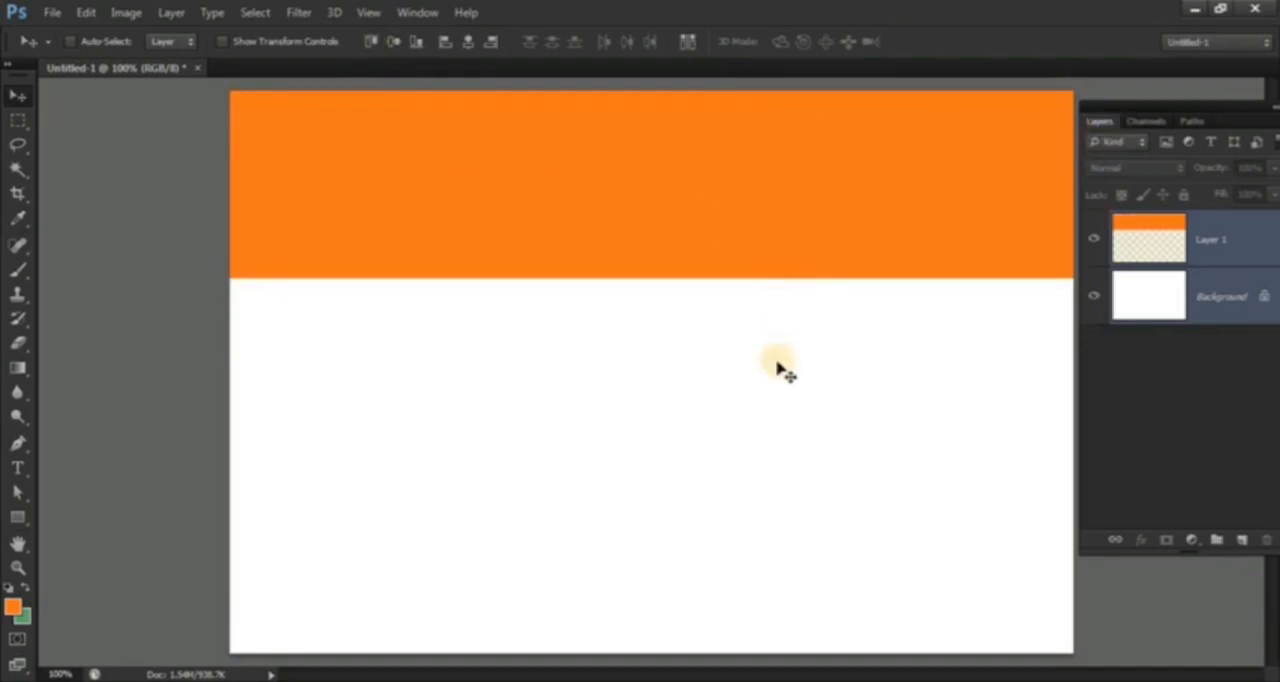
left_click_drag(1146, 106, 1129, 100)
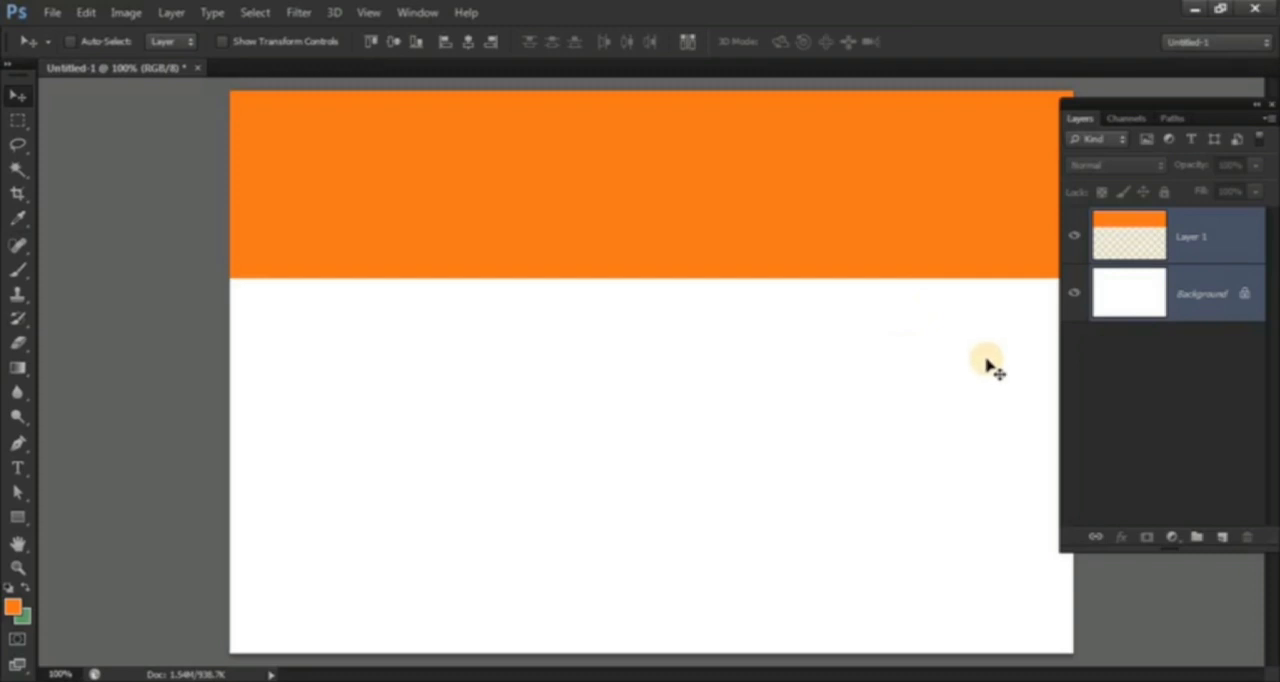
left_click(1216, 243)
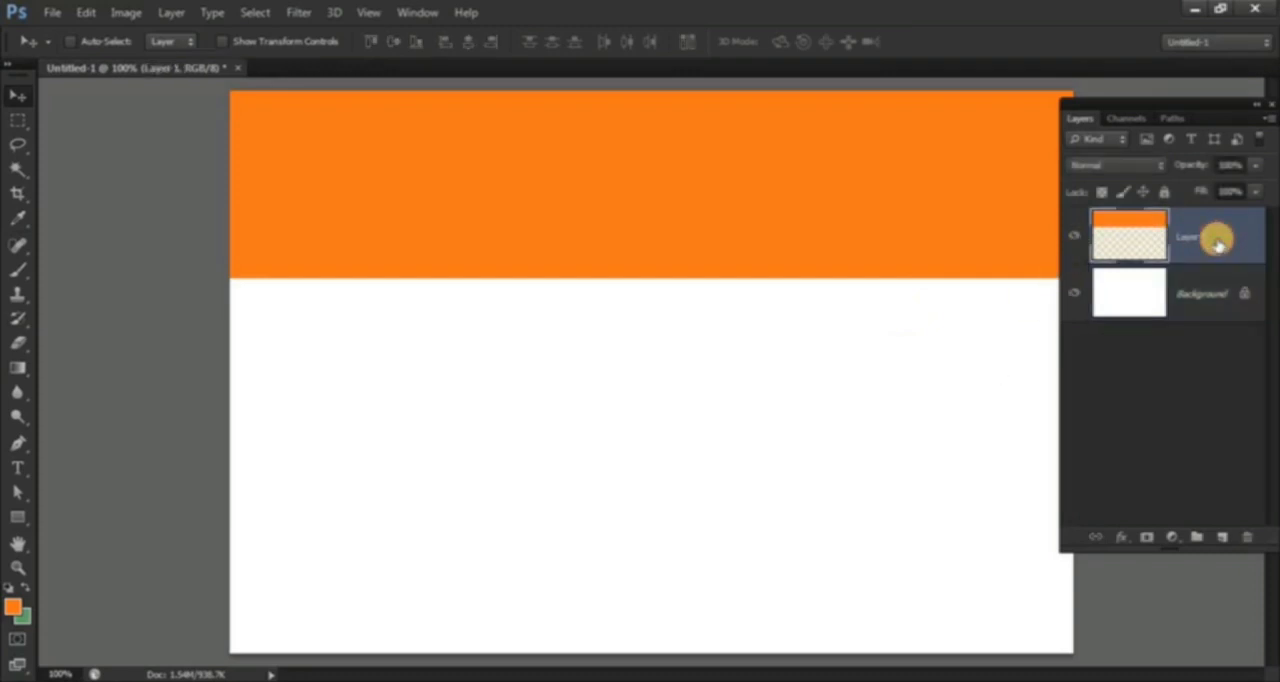
Step: Duplicate Layer 1, fill the copied stripe with white ffffff using its loaded selection, and deselect
key("ctrl+j")
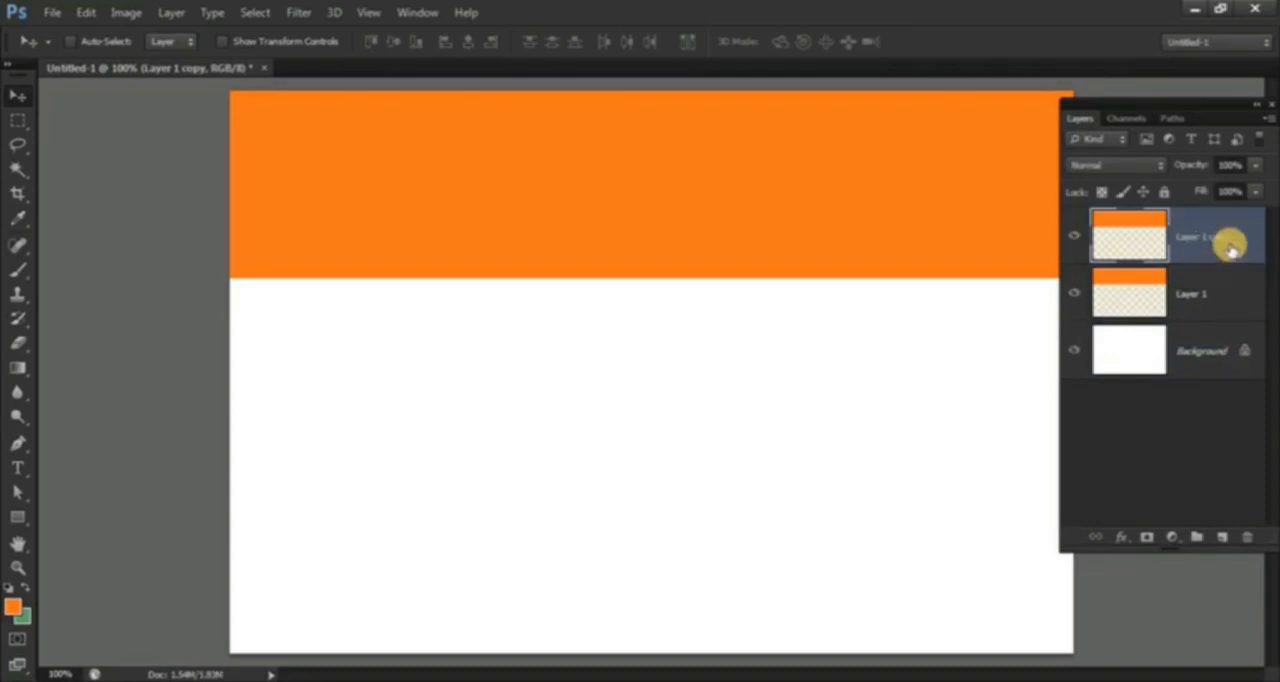
left_click(1133, 242, "ctrl")
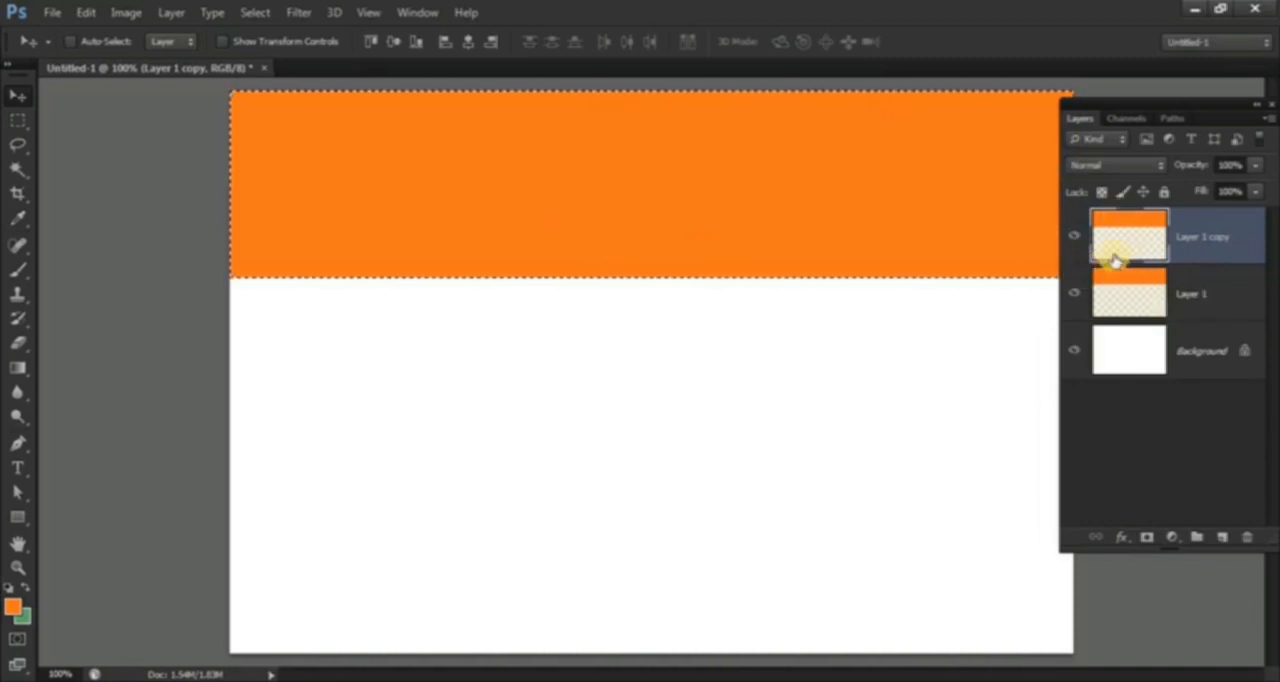
left_click(13, 607)
left_click_drag(740, 291, 674, 214)
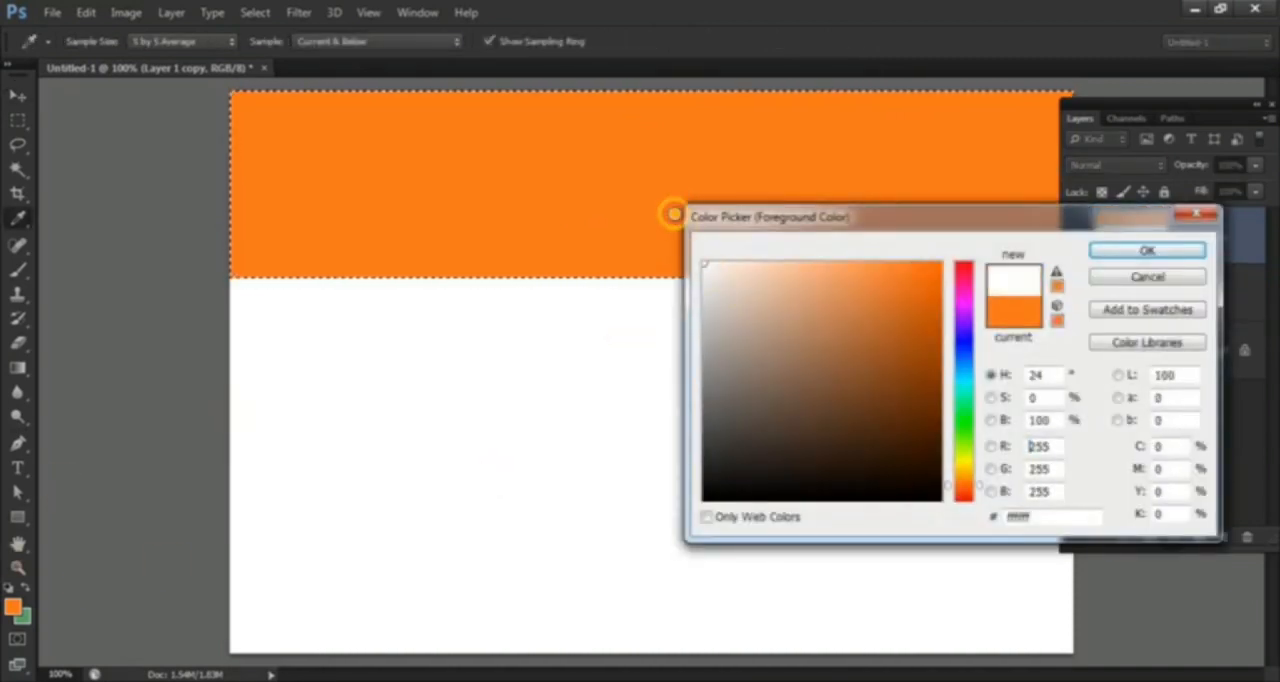
left_click(1145, 250)
key("v")
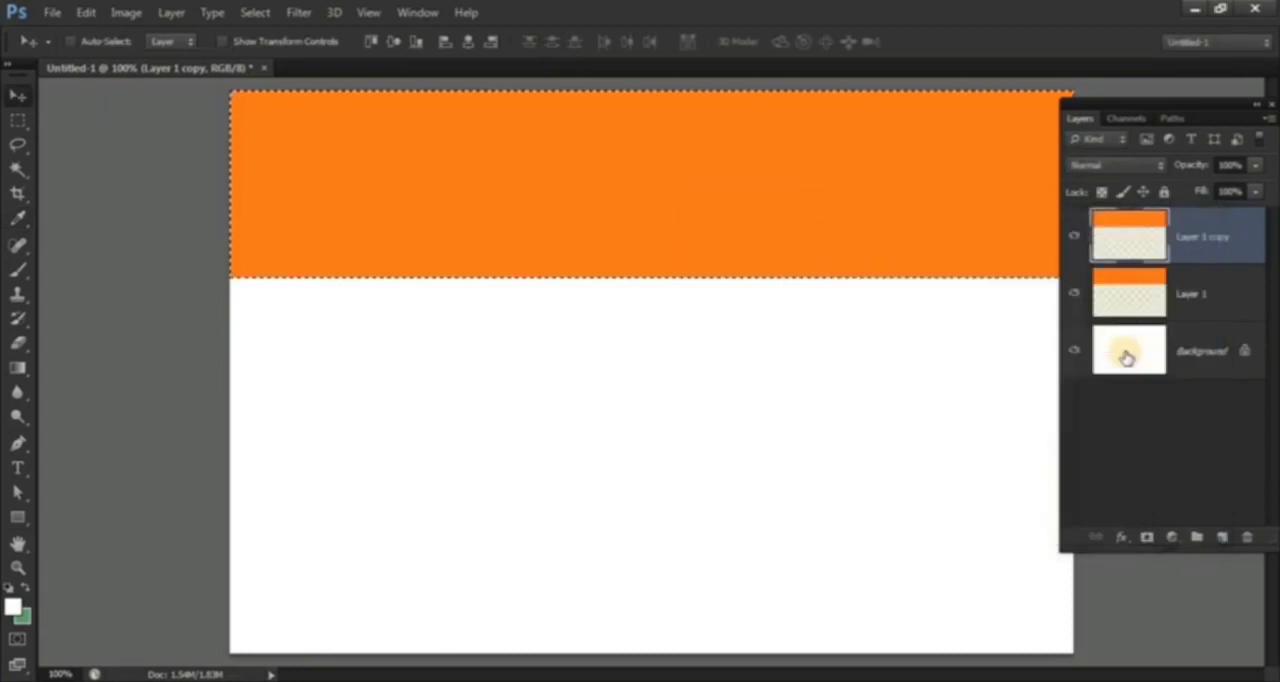
key("alt+BackSpace")
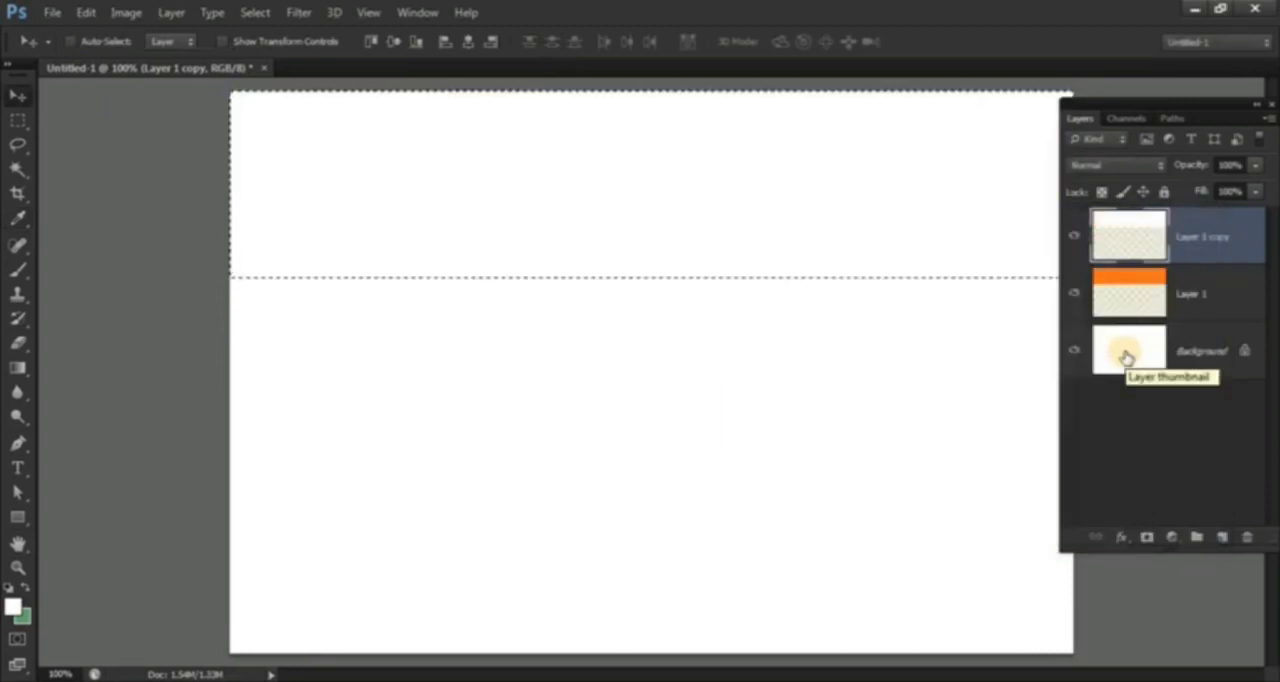
key("ctrl+d")
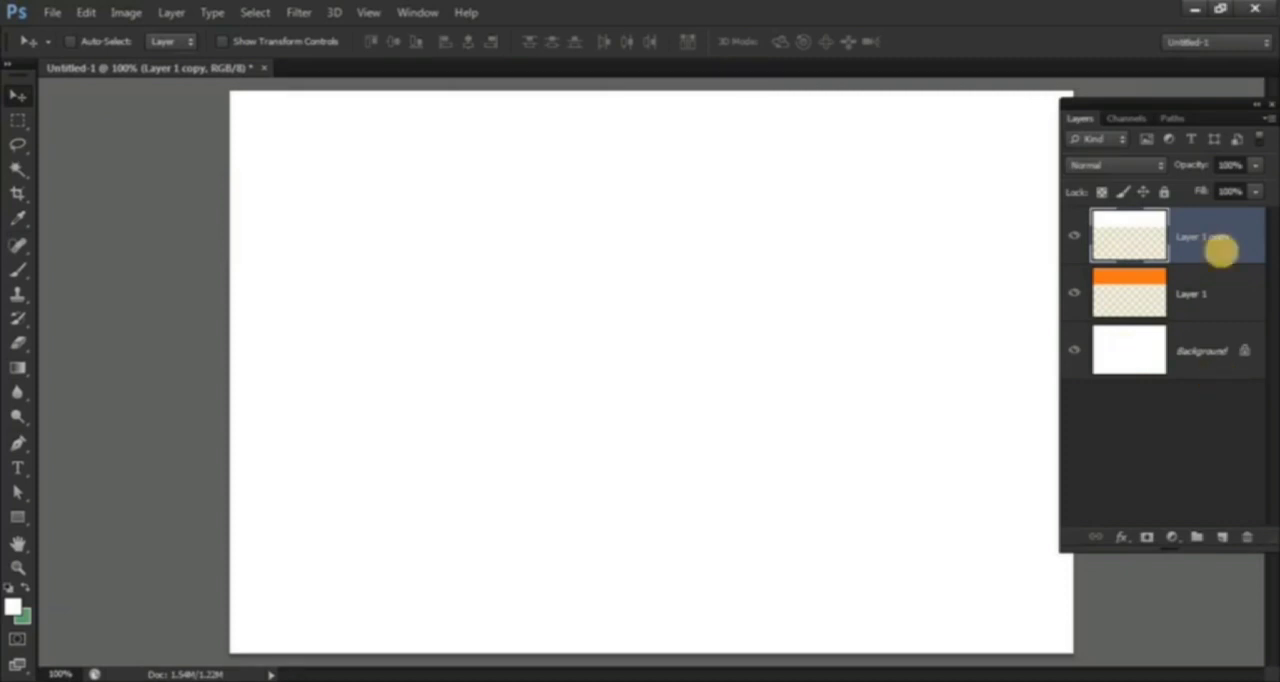
Step: Set the foreground colour to green 17a000 and fill the Background layer with it
left_click(1199, 356)
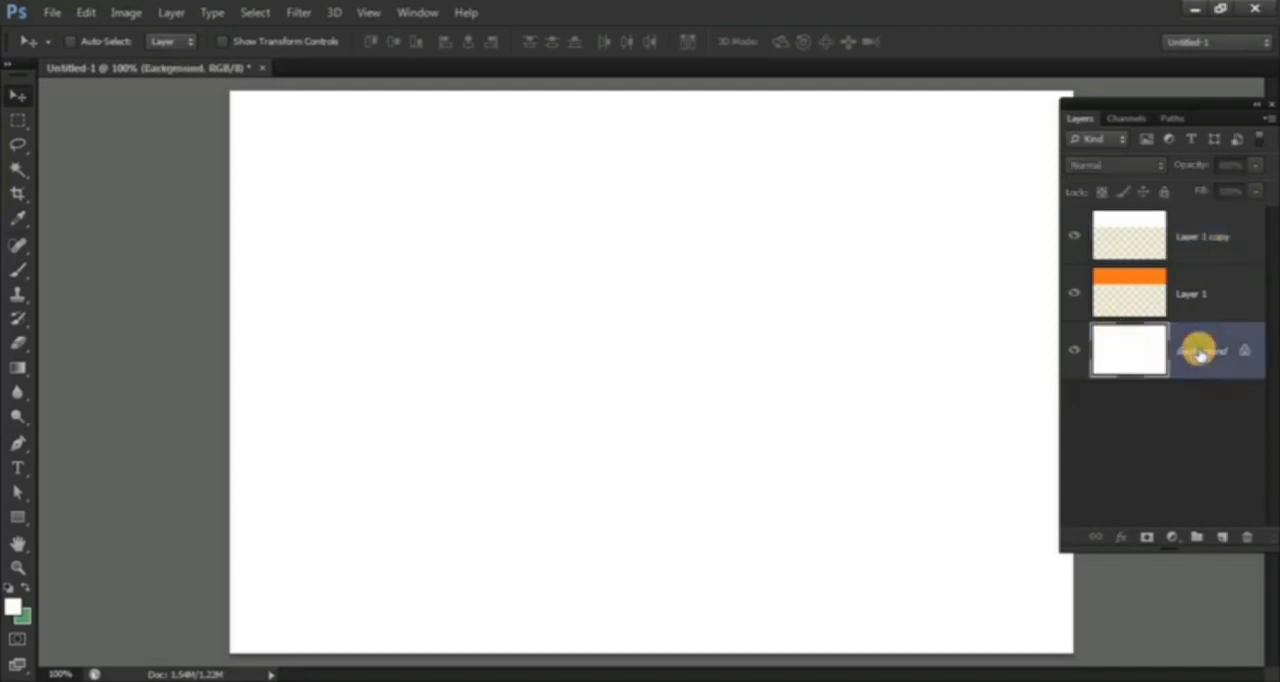
left_click(32, 603)
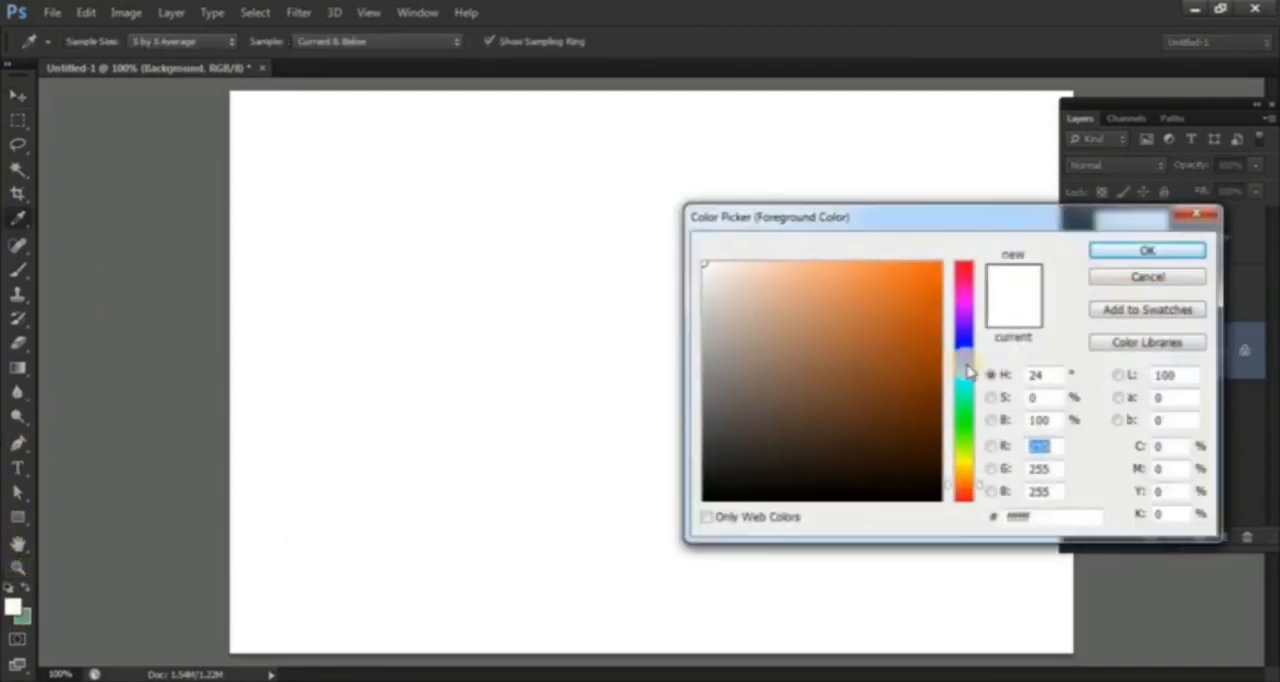
left_click(952, 422)
left_click_drag(942, 372, 942, 350)
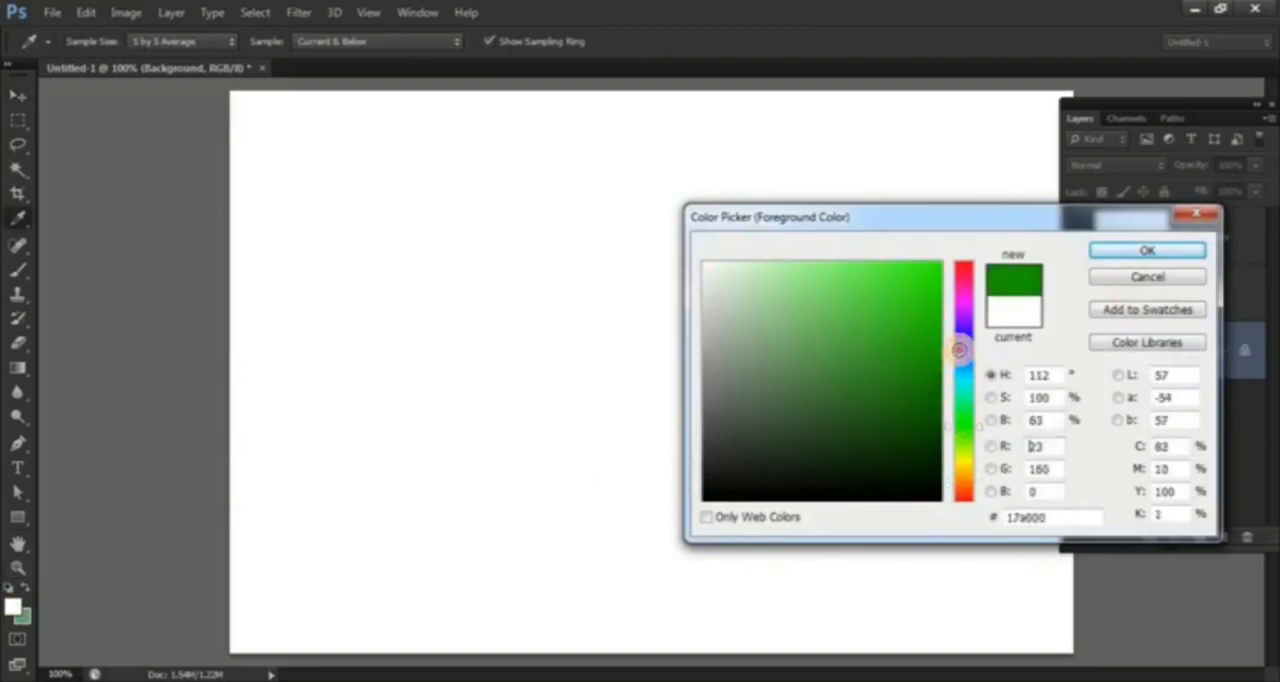
left_click(1113, 256)
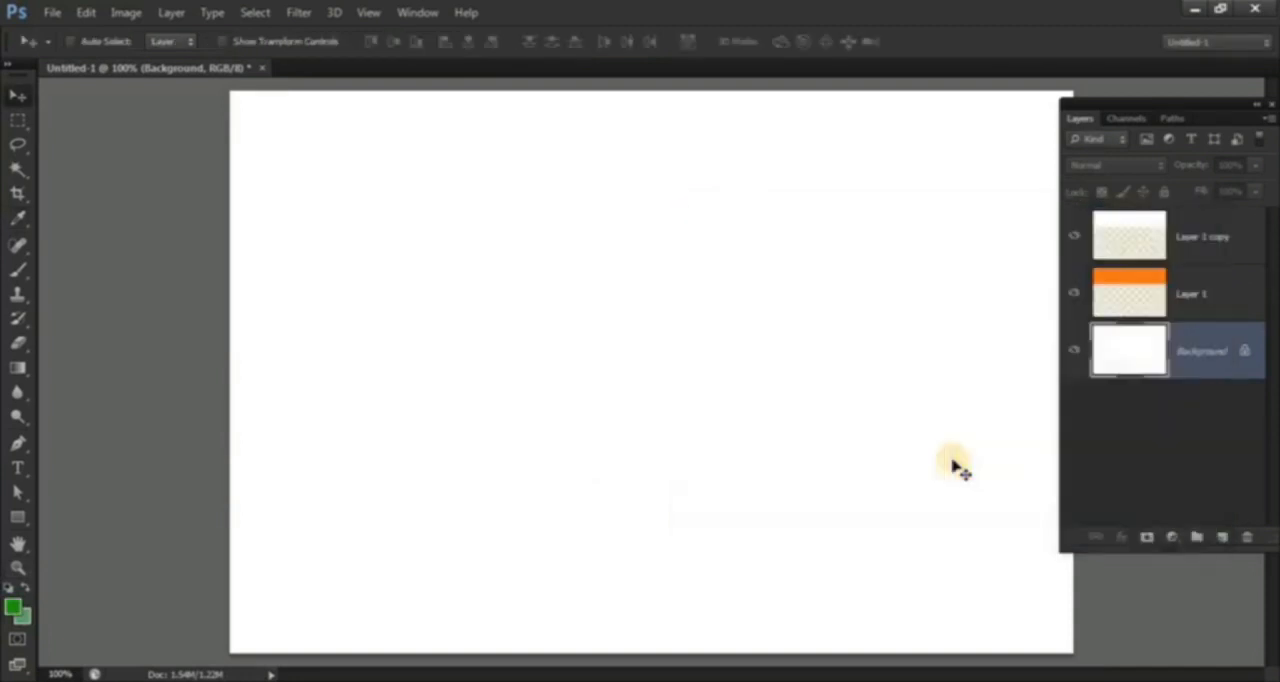
key("alt+BackSpace")
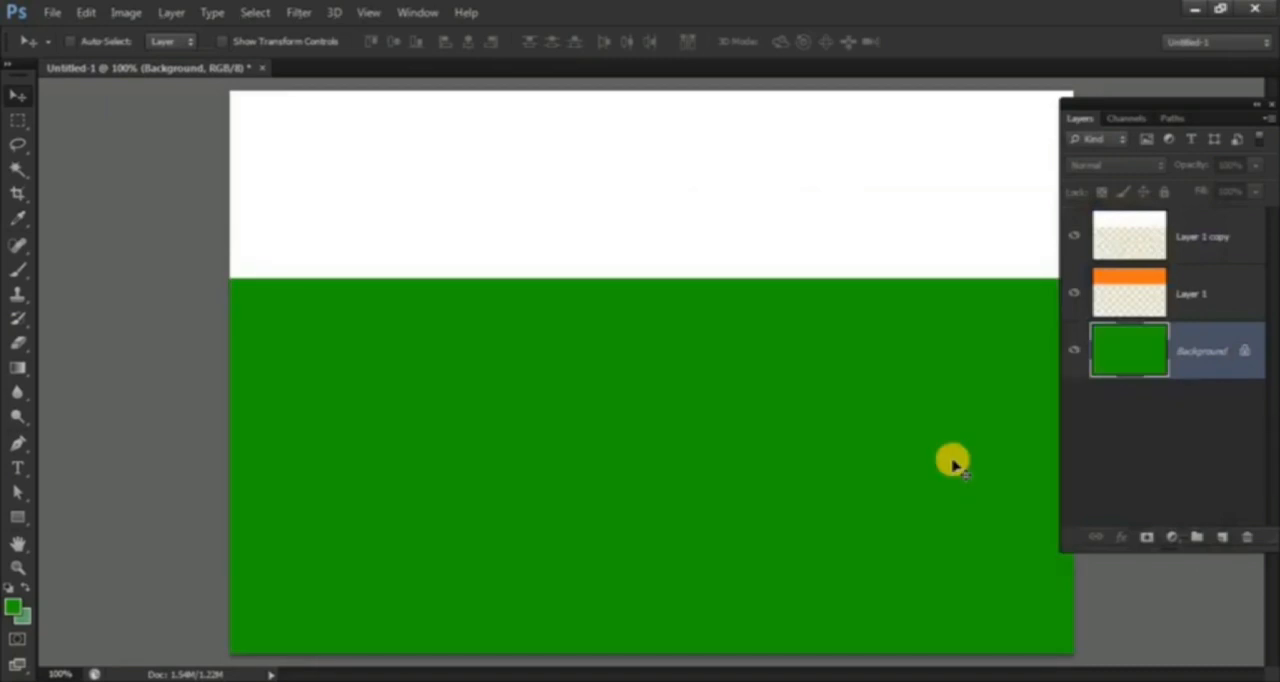
Step: Align the white stripe's vertical centre with the Background layer and leave only the Background layer selected
left_click(1230, 243)
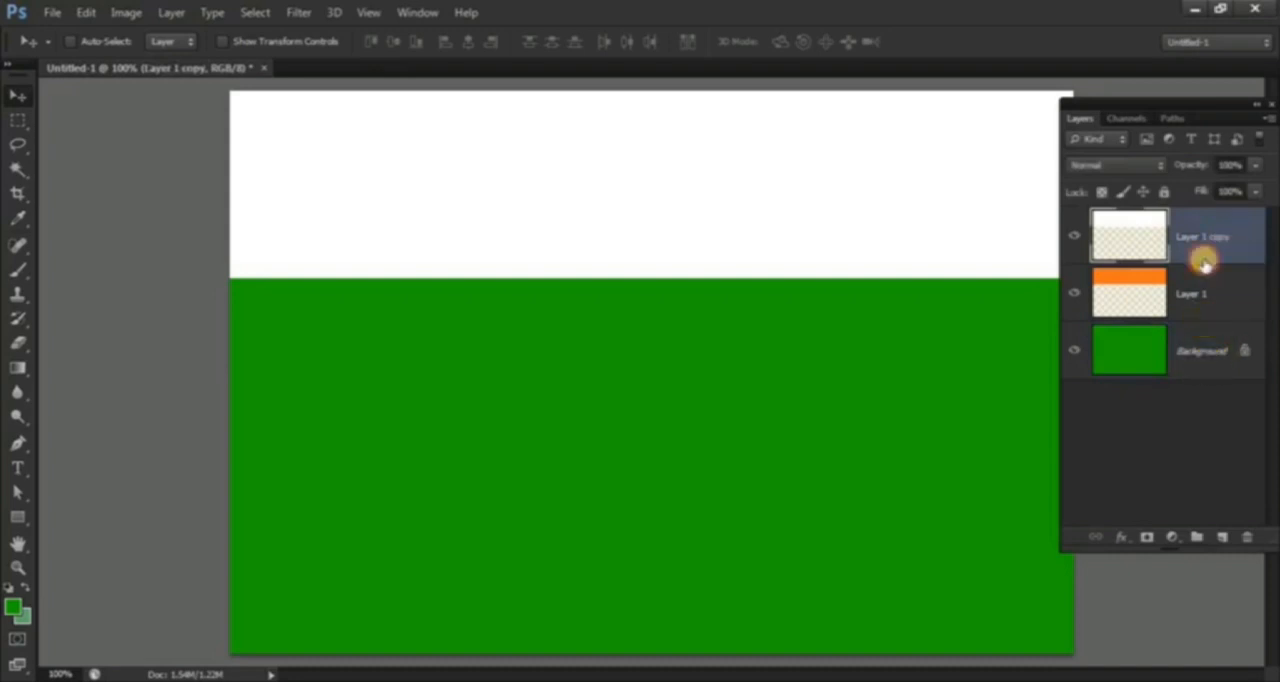
left_click(1205, 360, "ctrl")
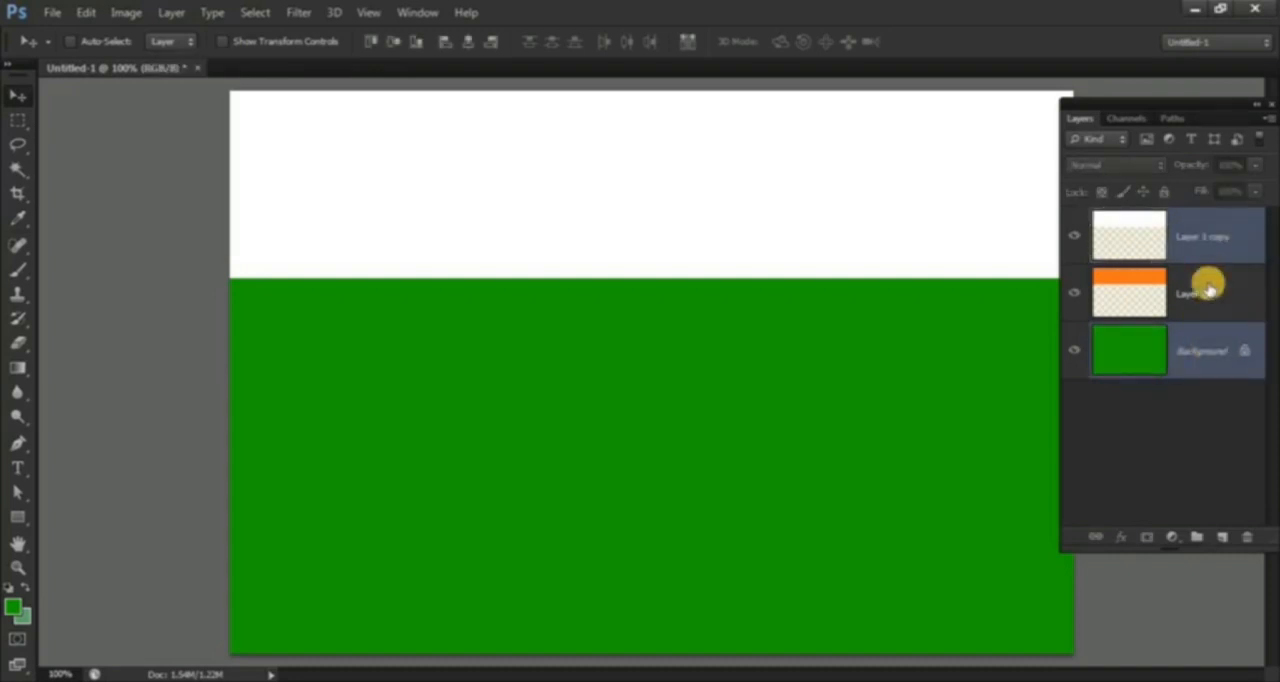
left_click(391, 44)
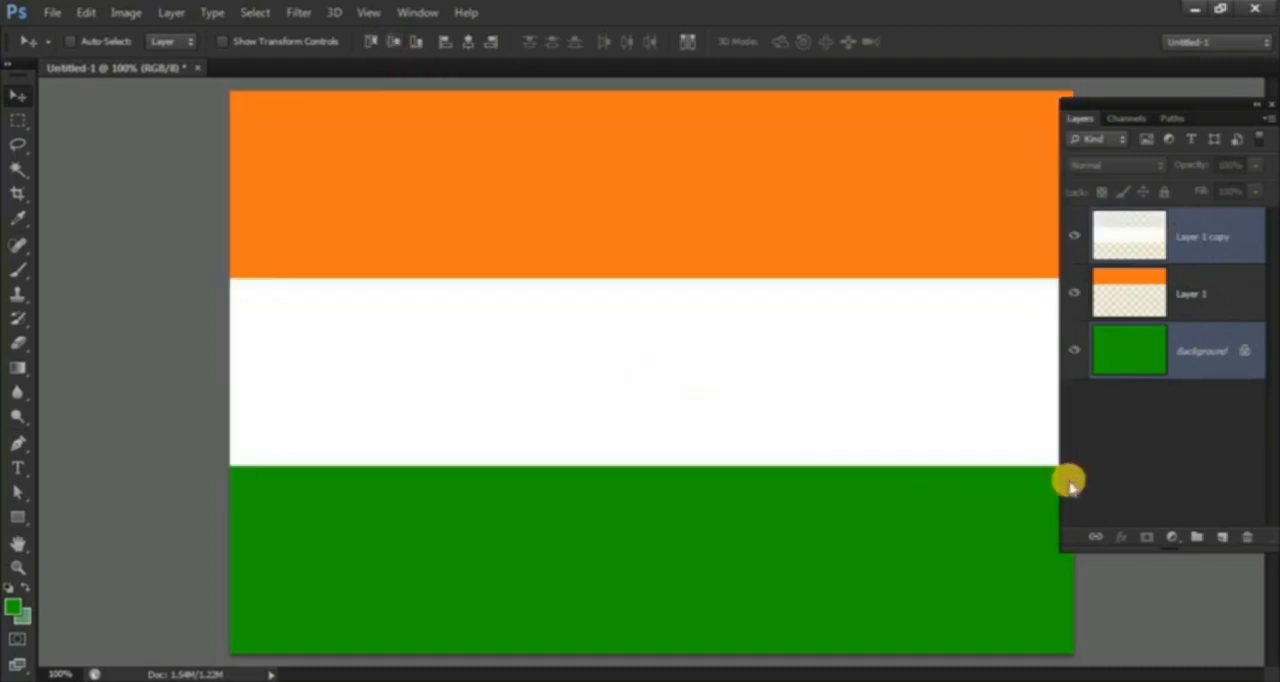
left_click(1204, 370)
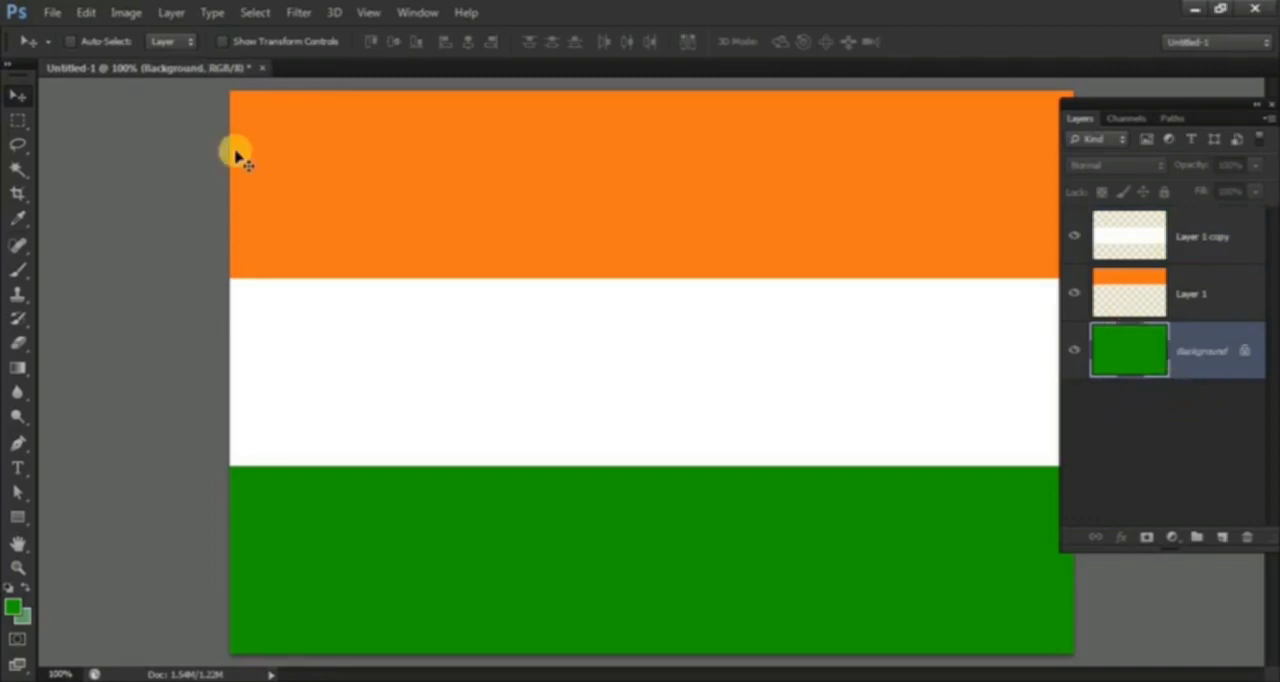
Step: Close the striped document without saving and create a new 900 × 600 px document with a white background
key("ctrl+w")
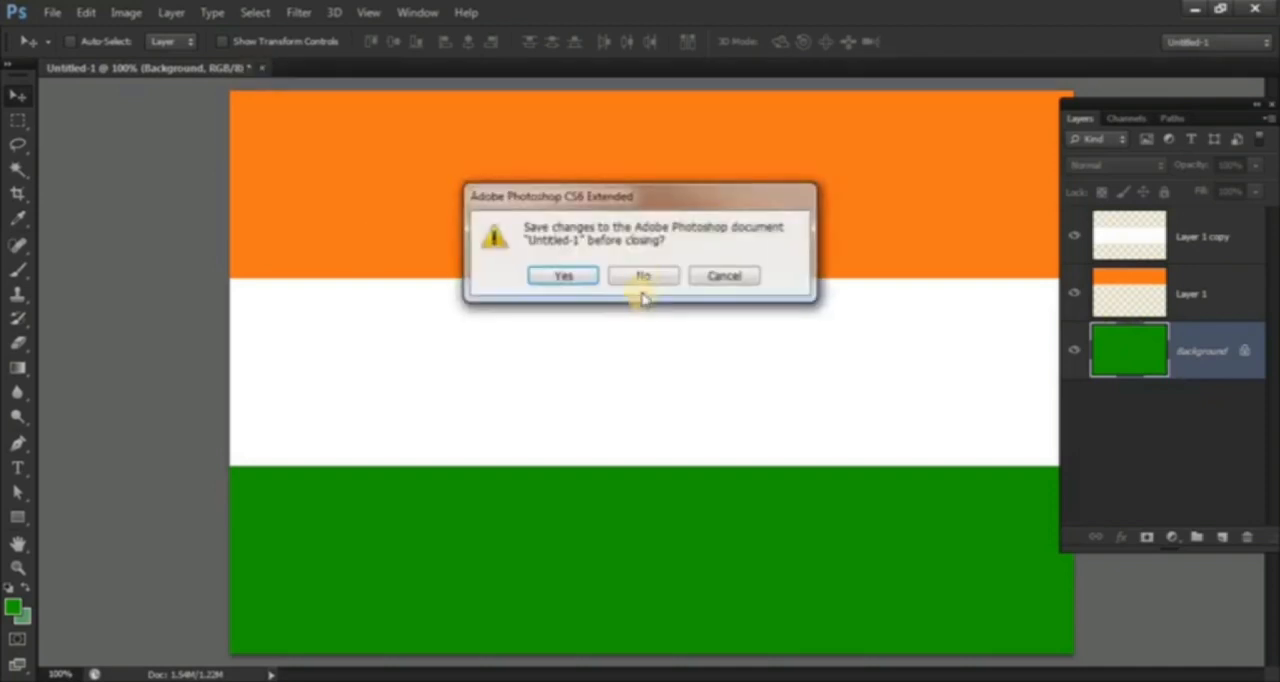
left_click(643, 291)
key("ctrl+n")
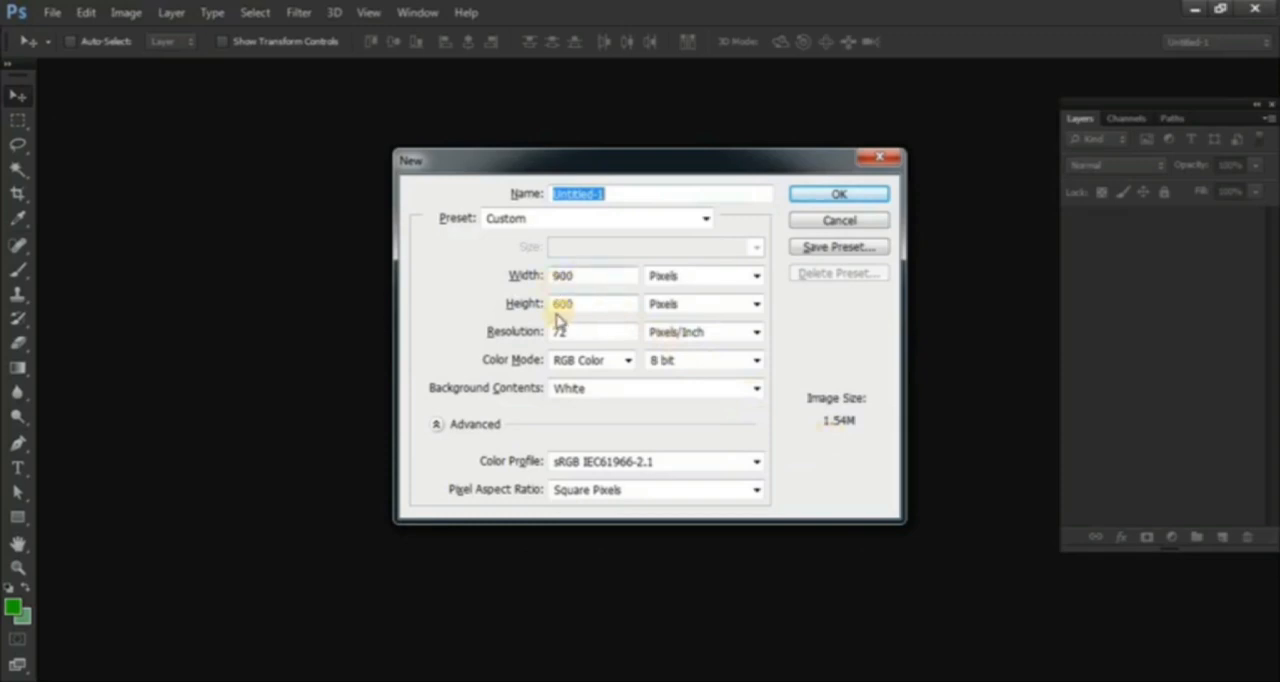
left_click(836, 195)
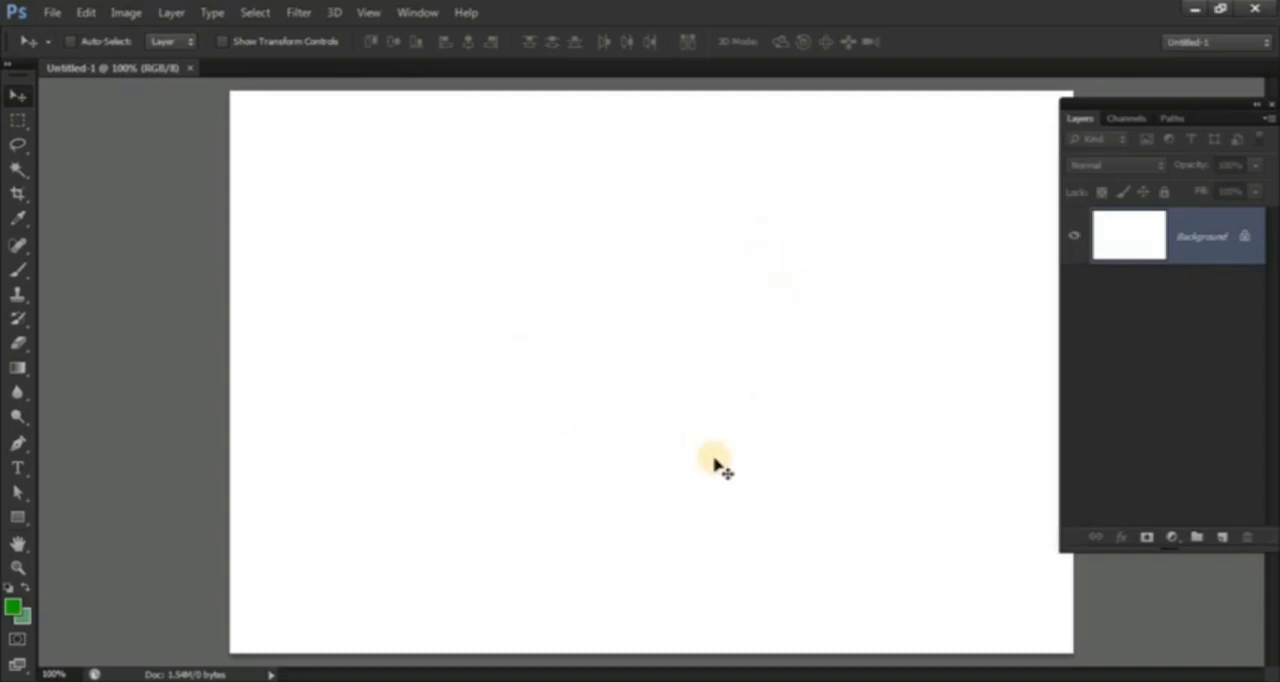
Step: Fill the Background layer with green and place a Fixed Size rectangular selection of 900 × 200 px across the canvas
key("alt+BackSpace")
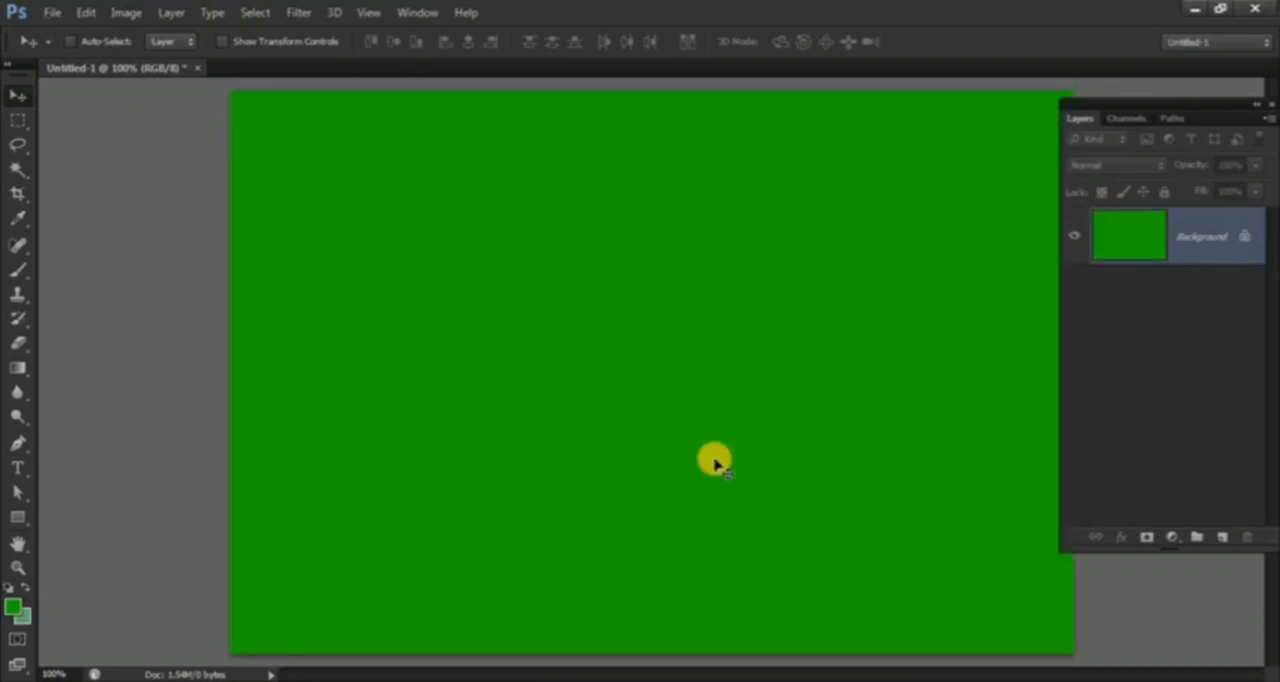
left_click(17, 120)
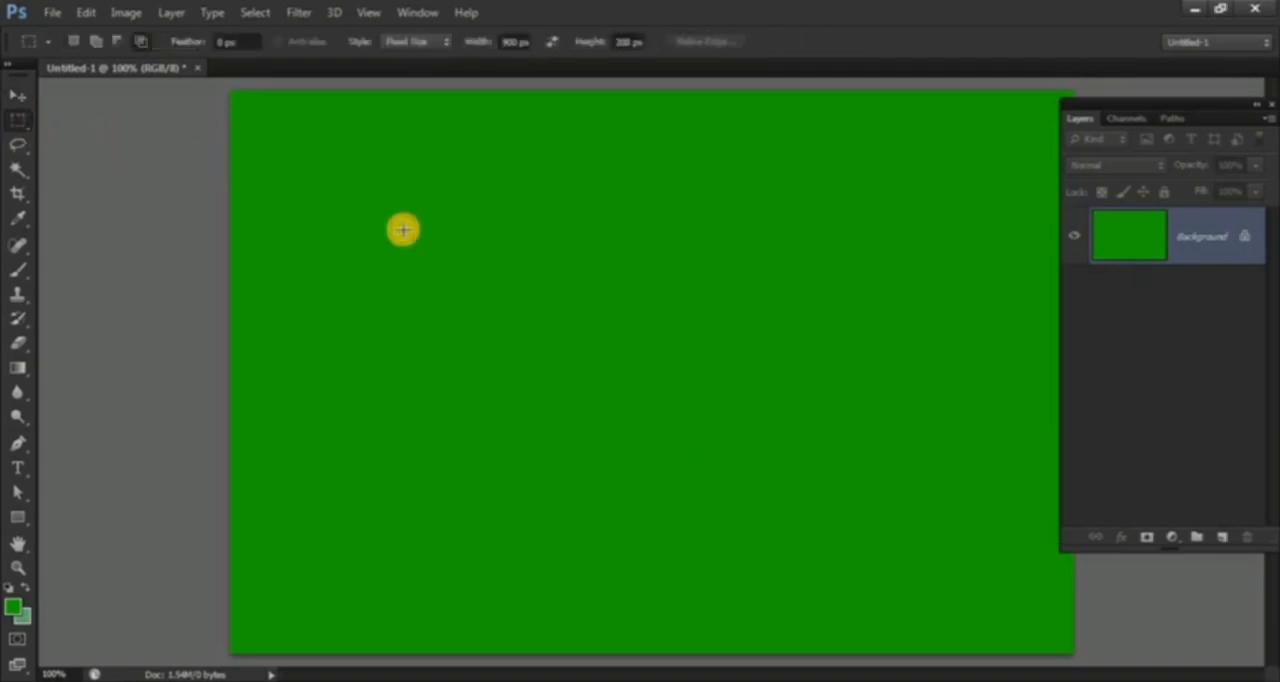
left_click(409, 44)
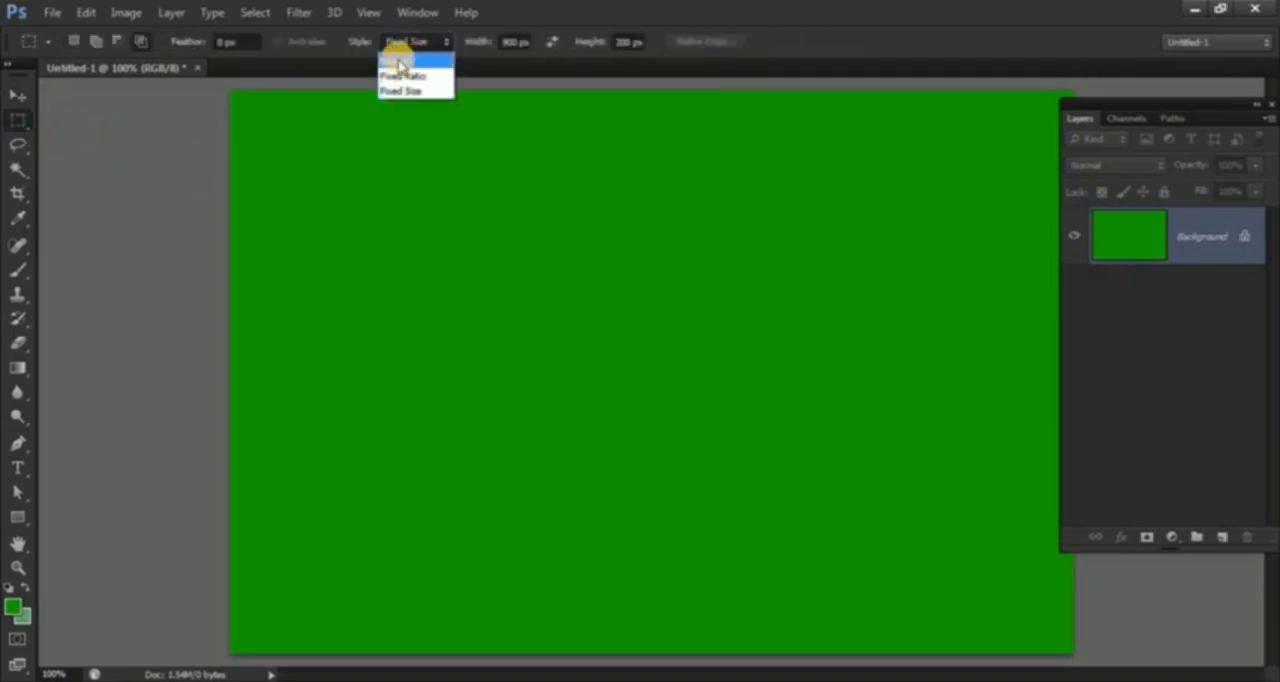
left_click(393, 90)
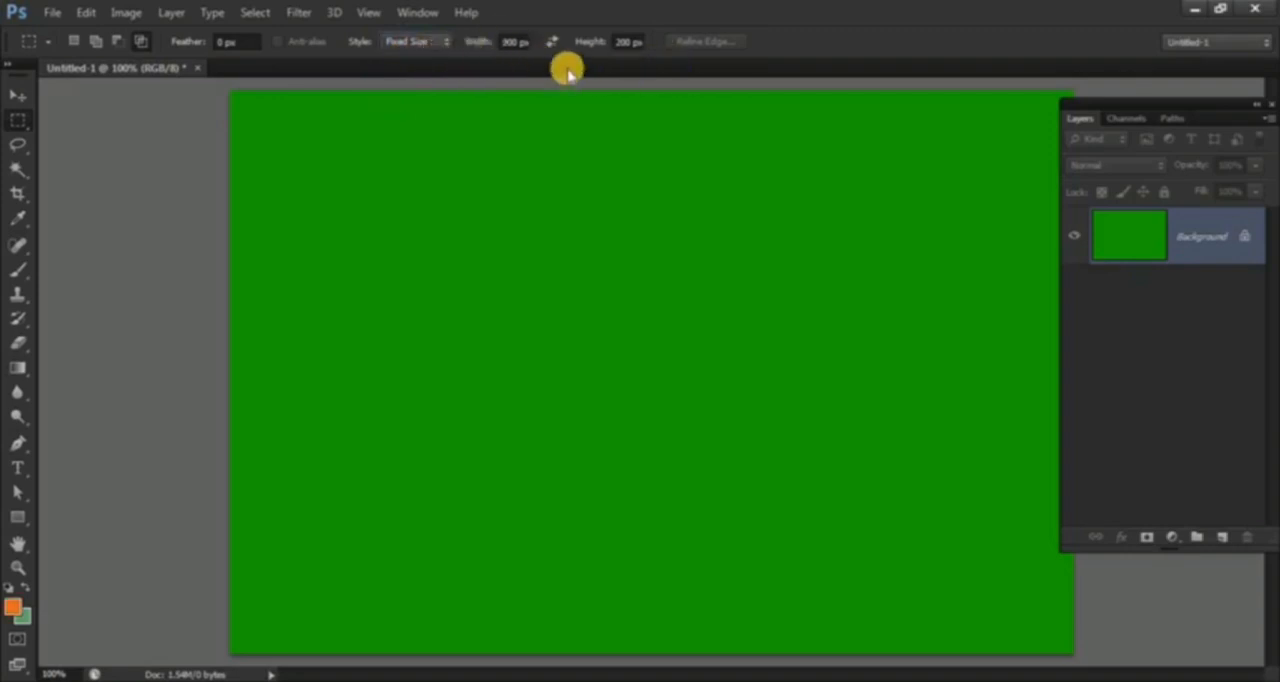
left_click(649, 337)
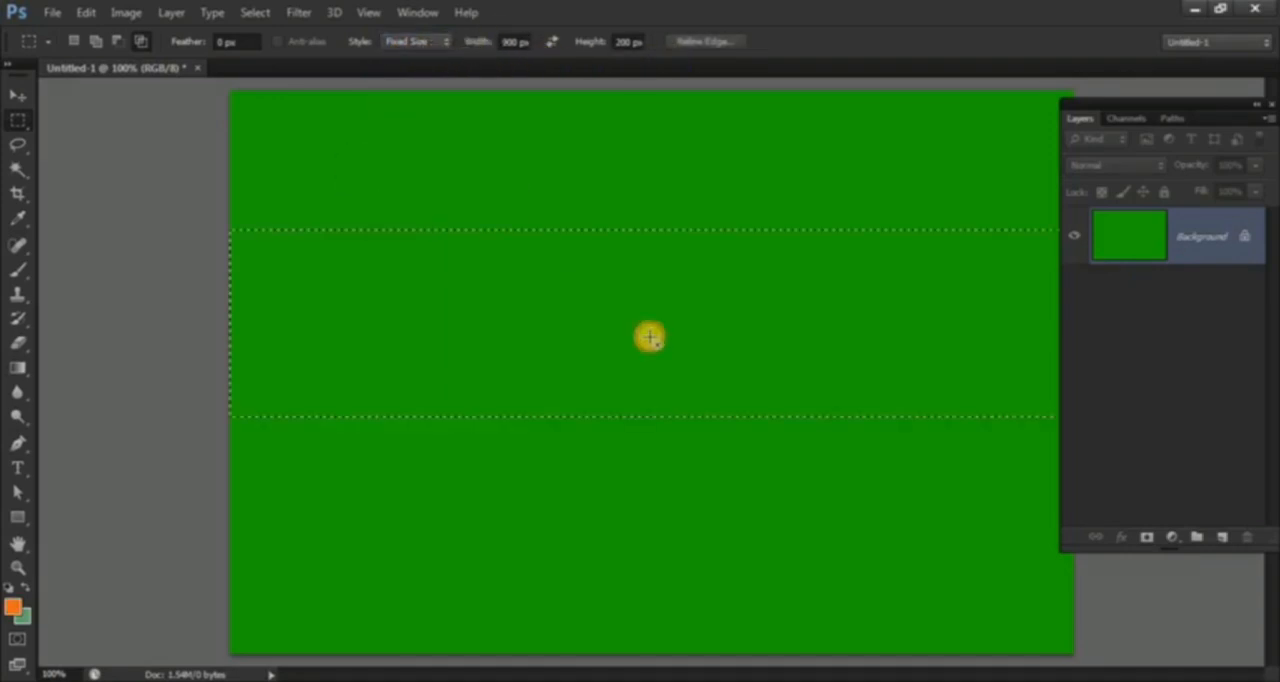
Step: Add a new layer, fill the selection on it with orange ff6609, and deselect
left_click(1222, 538)
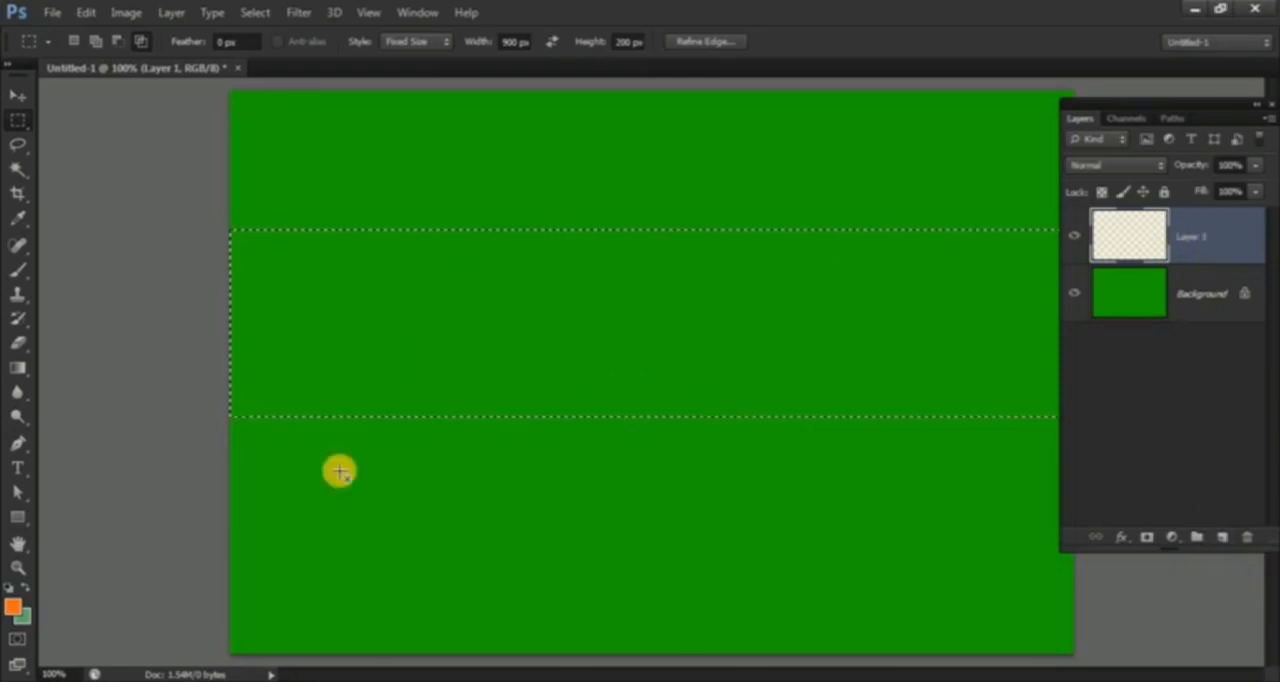
left_click(12, 605)
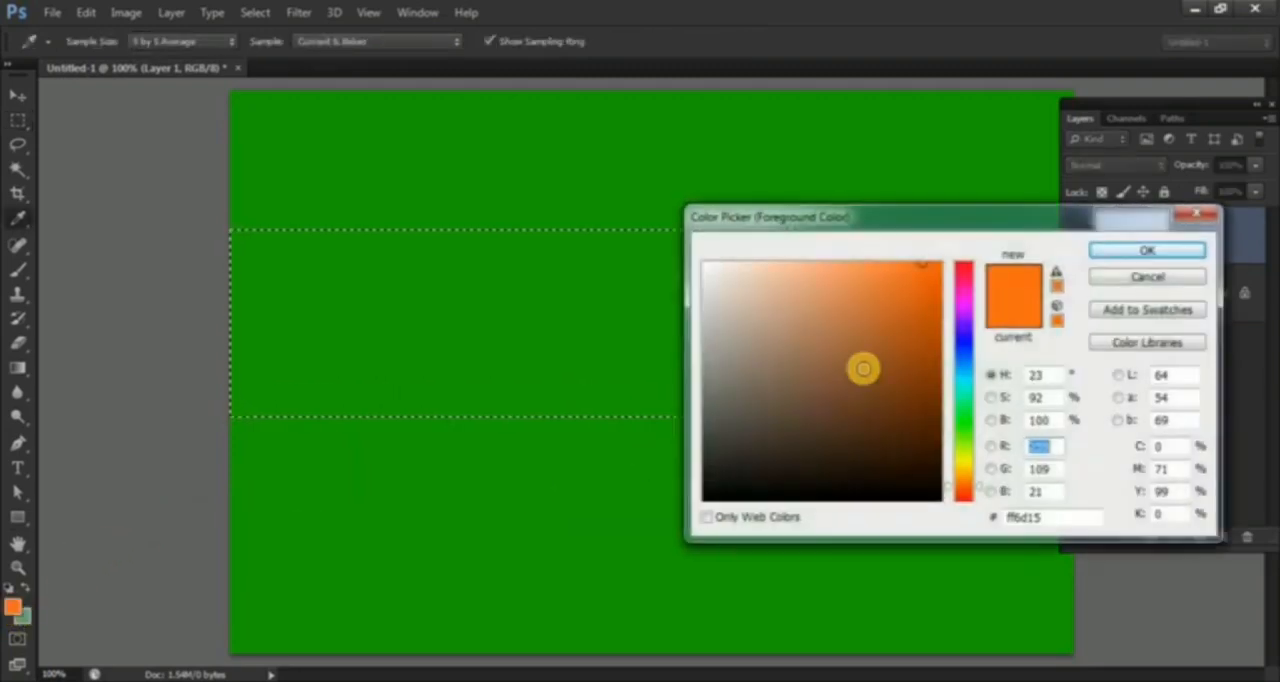
left_click_drag(863, 369, 931, 262)
left_click(1150, 251)
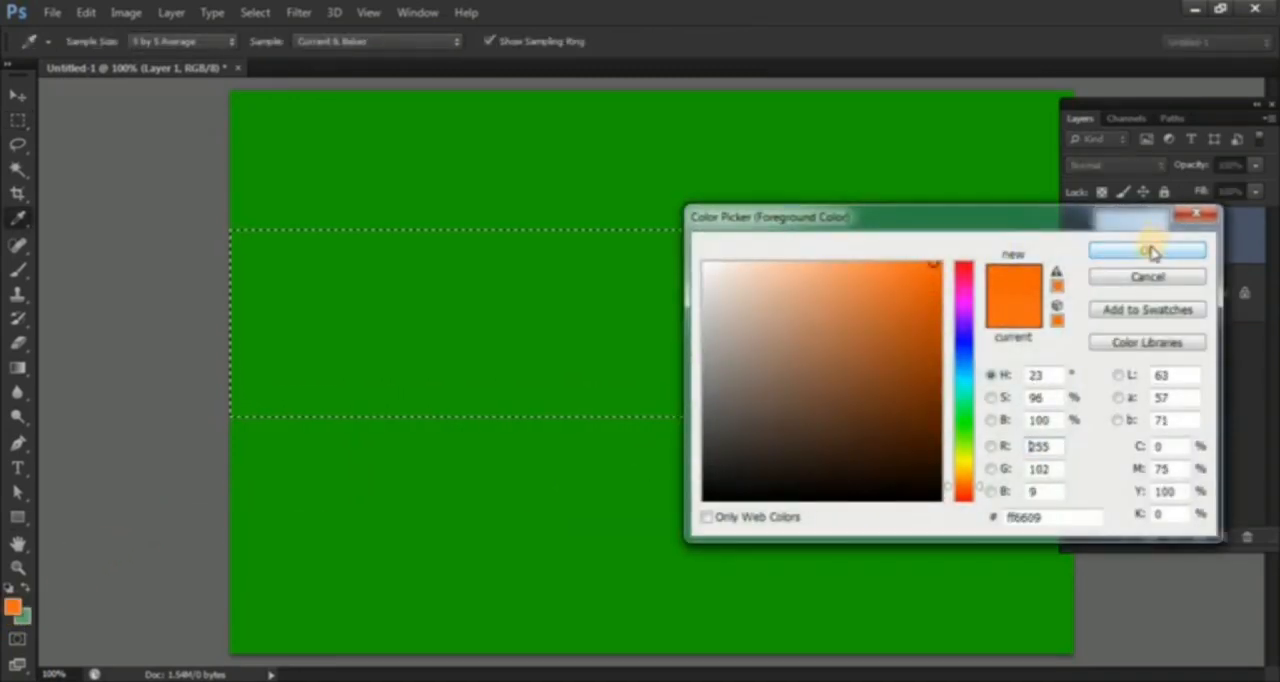
key("alt+BackSpace")
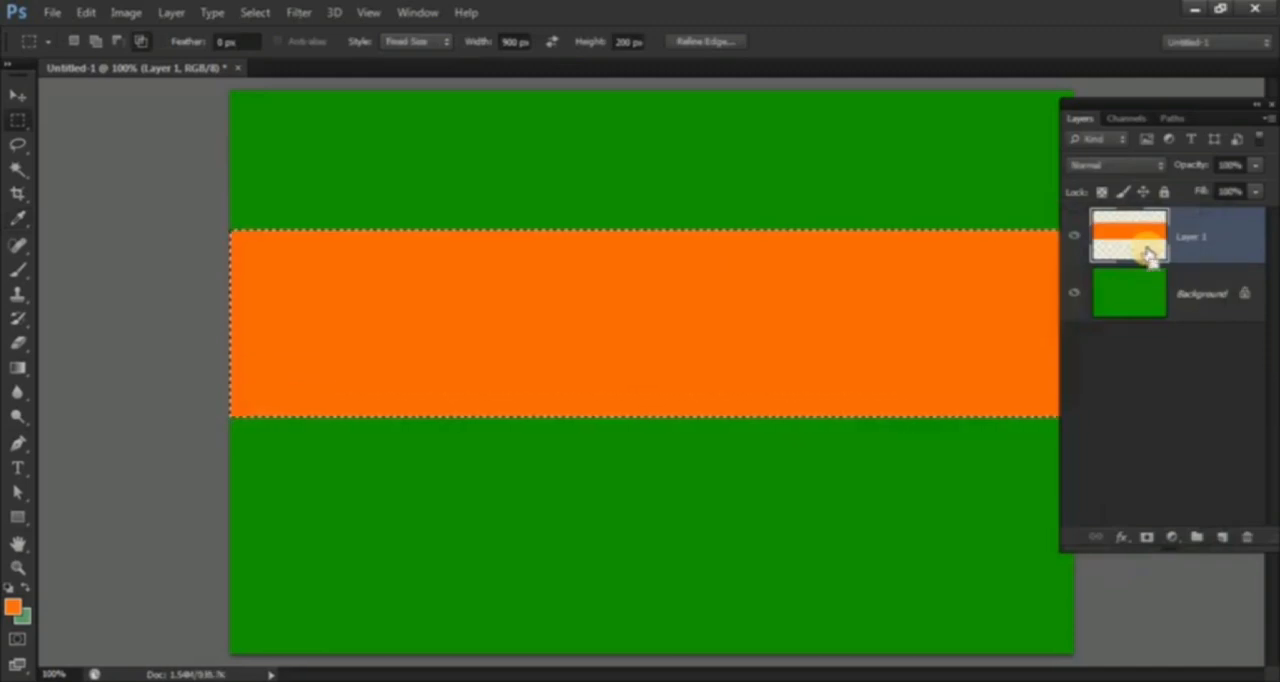
key("ctrl+d")
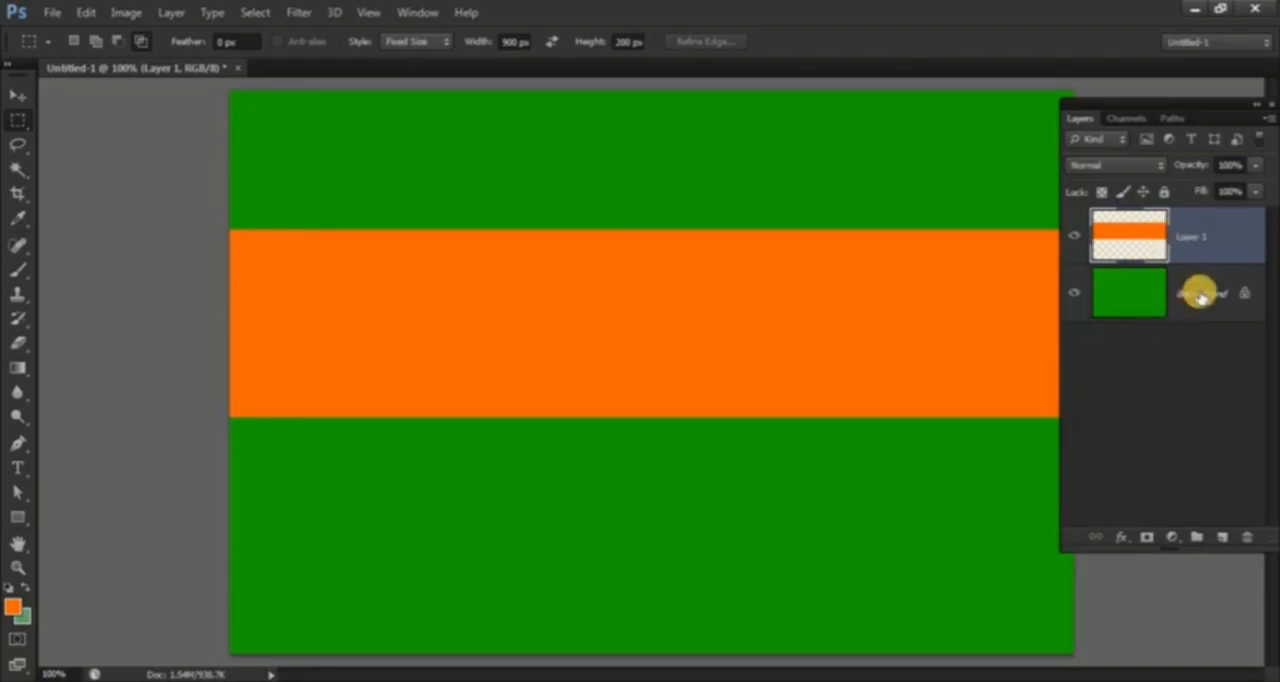
Step: Align the orange stripe's top edge with the green Background layer and leave only Layer 1 selected
left_click(1197, 293, "shift")
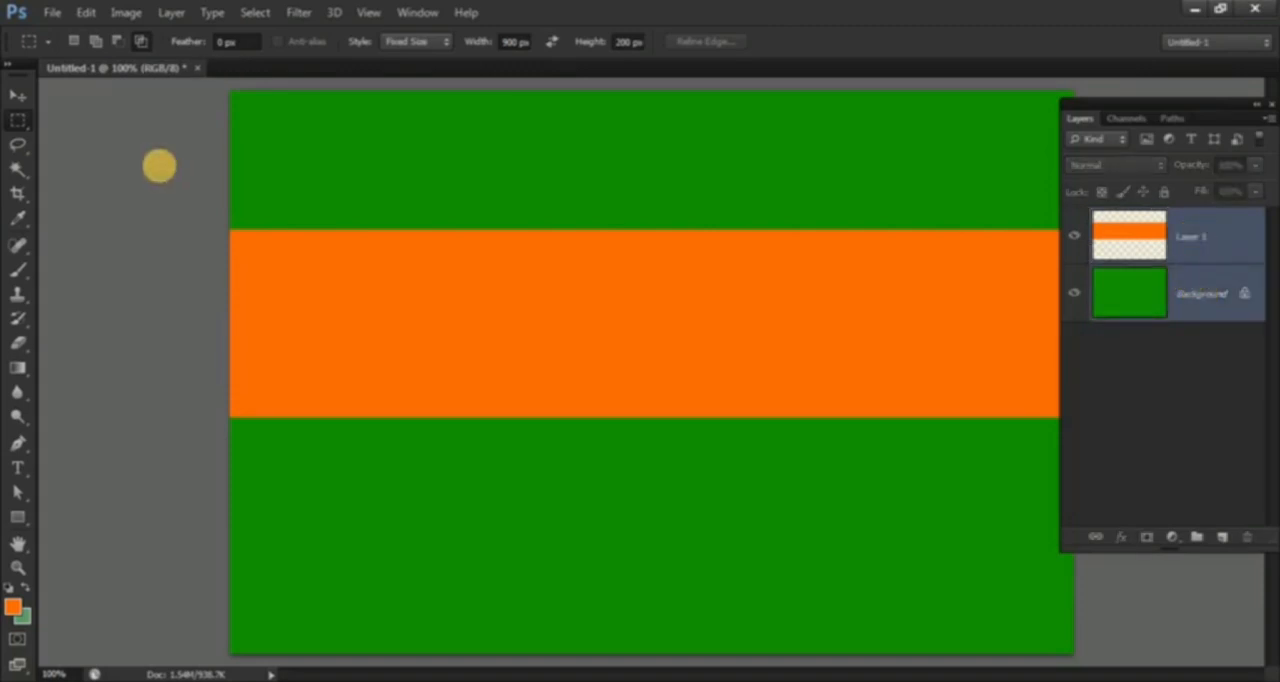
left_click(16, 96)
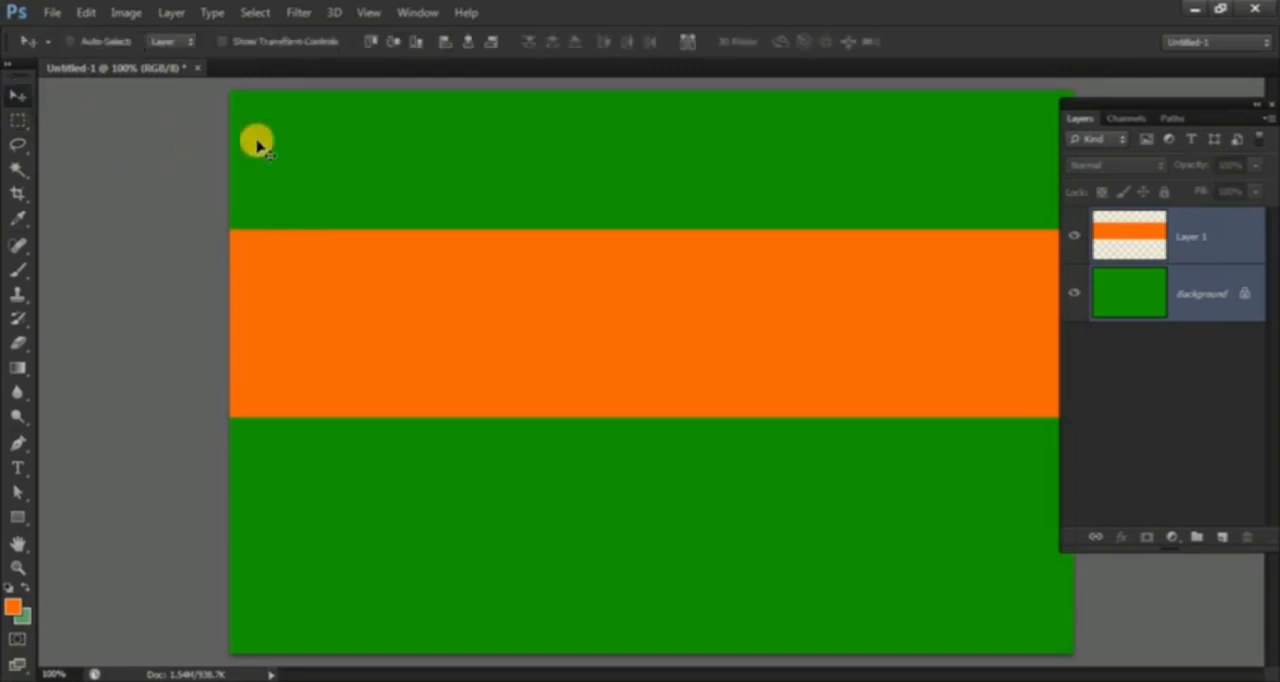
left_click(370, 42)
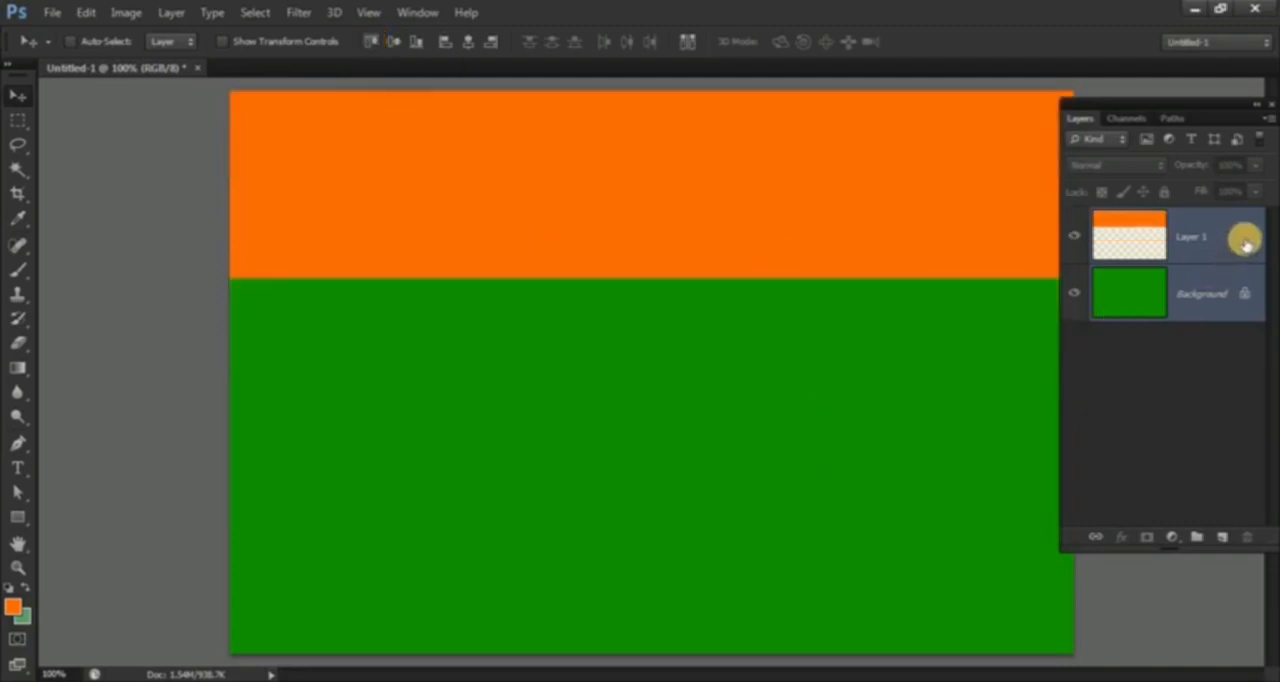
left_click(1245, 240)
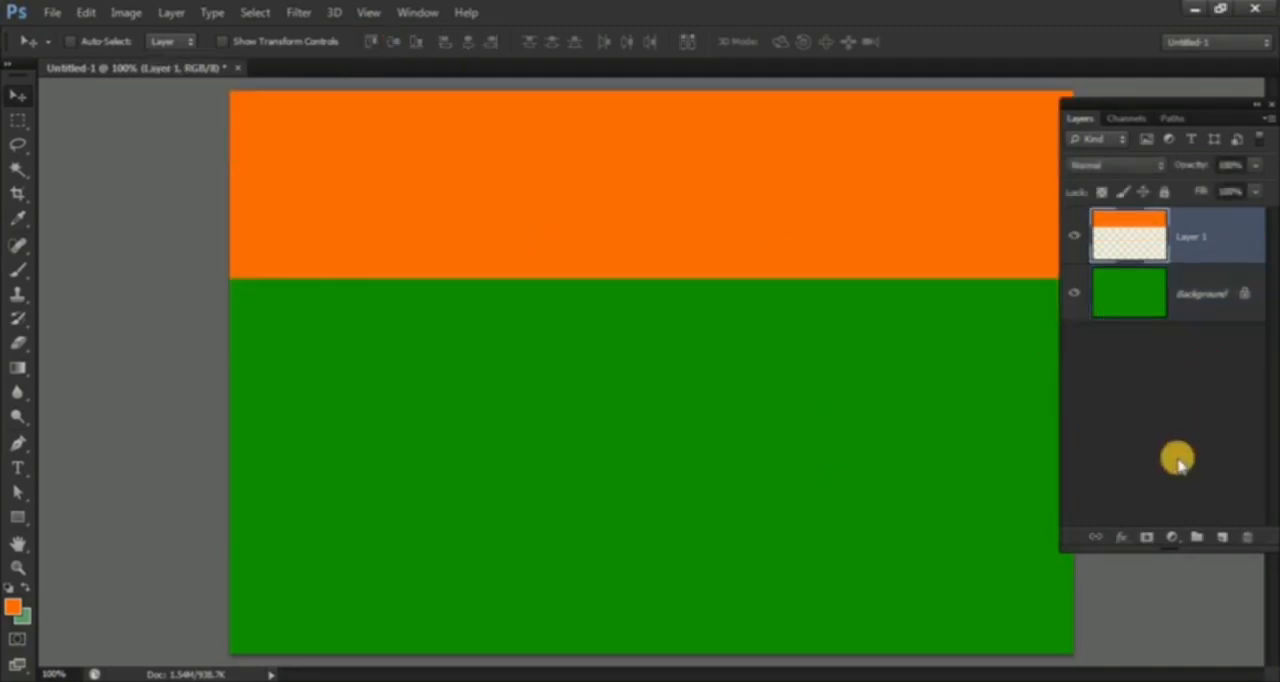
Step: Load the orange stripe's area as a selection, fill it with white ffffff on a new layer, and deselect
left_click(1127, 237, "ctrl")
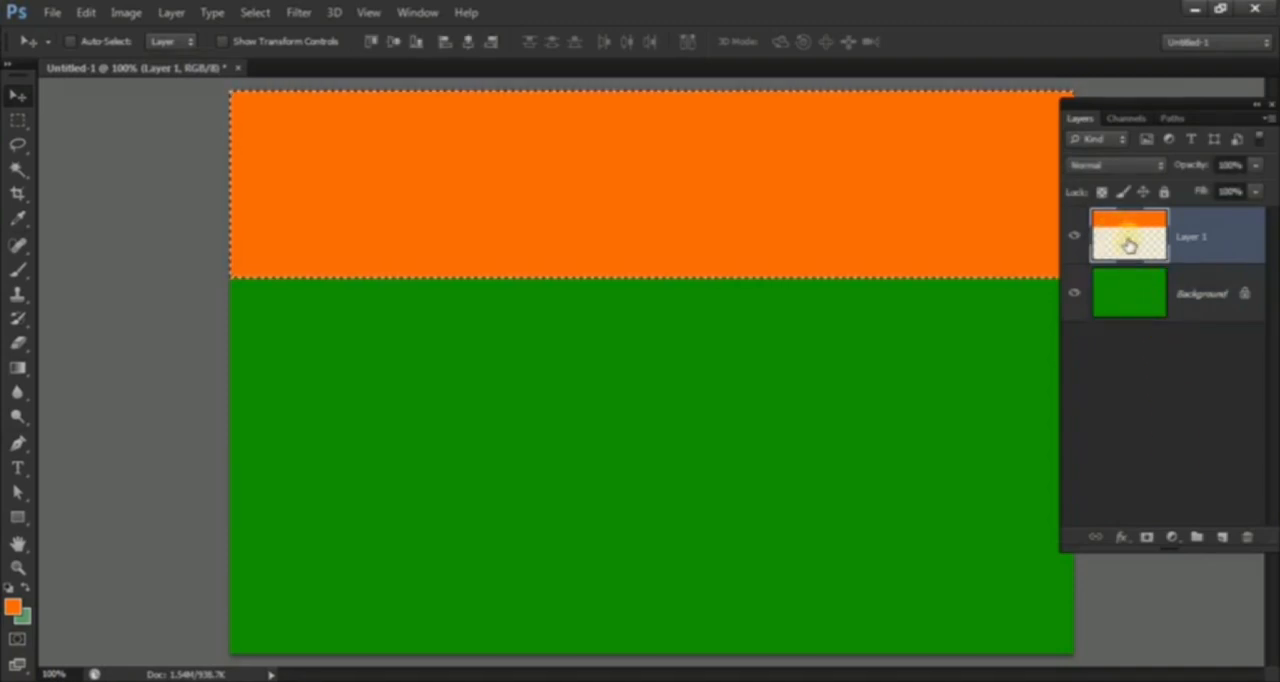
left_click(1223, 539)
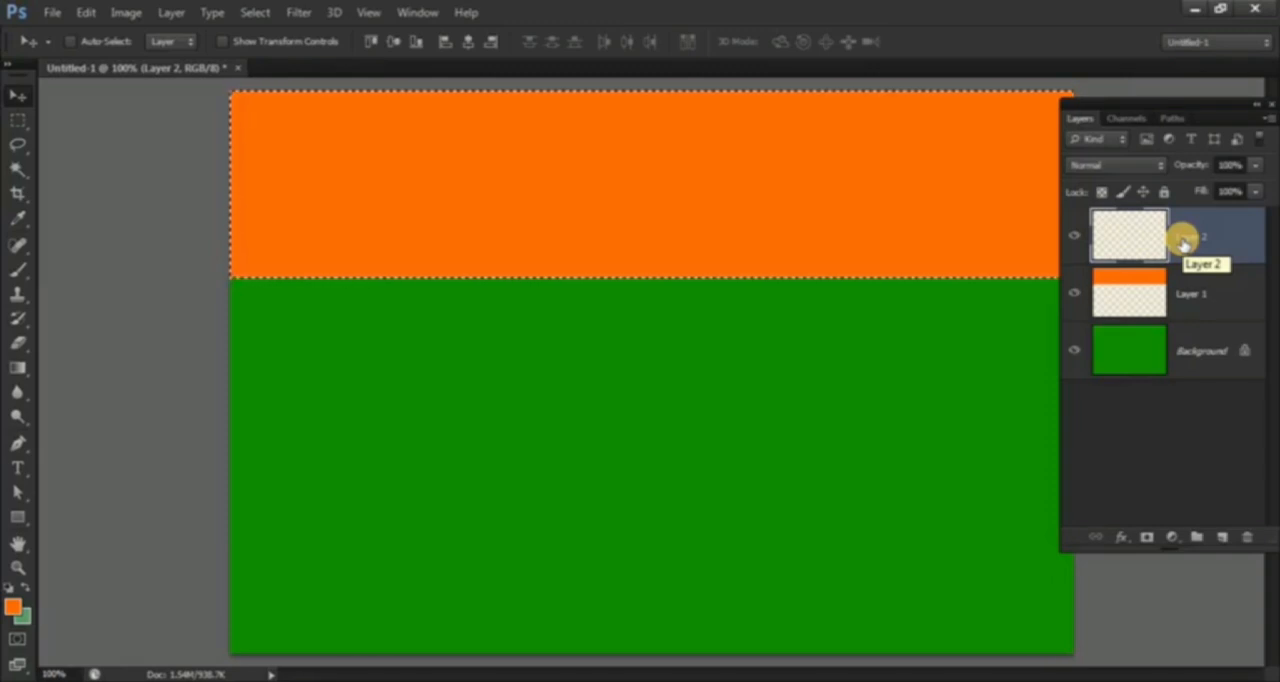
left_click(18, 610)
left_click_drag(756, 370, 644, 183)
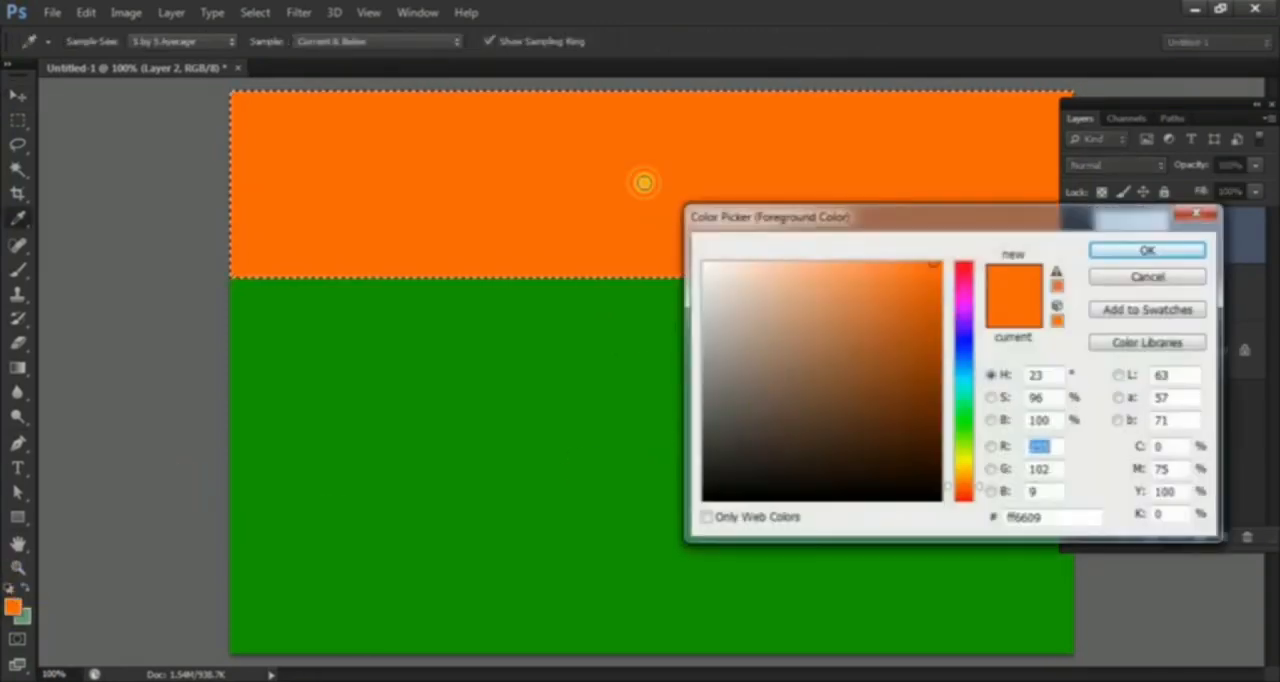
left_click(1145, 256)
key("alt+BackSpace")
key("v")
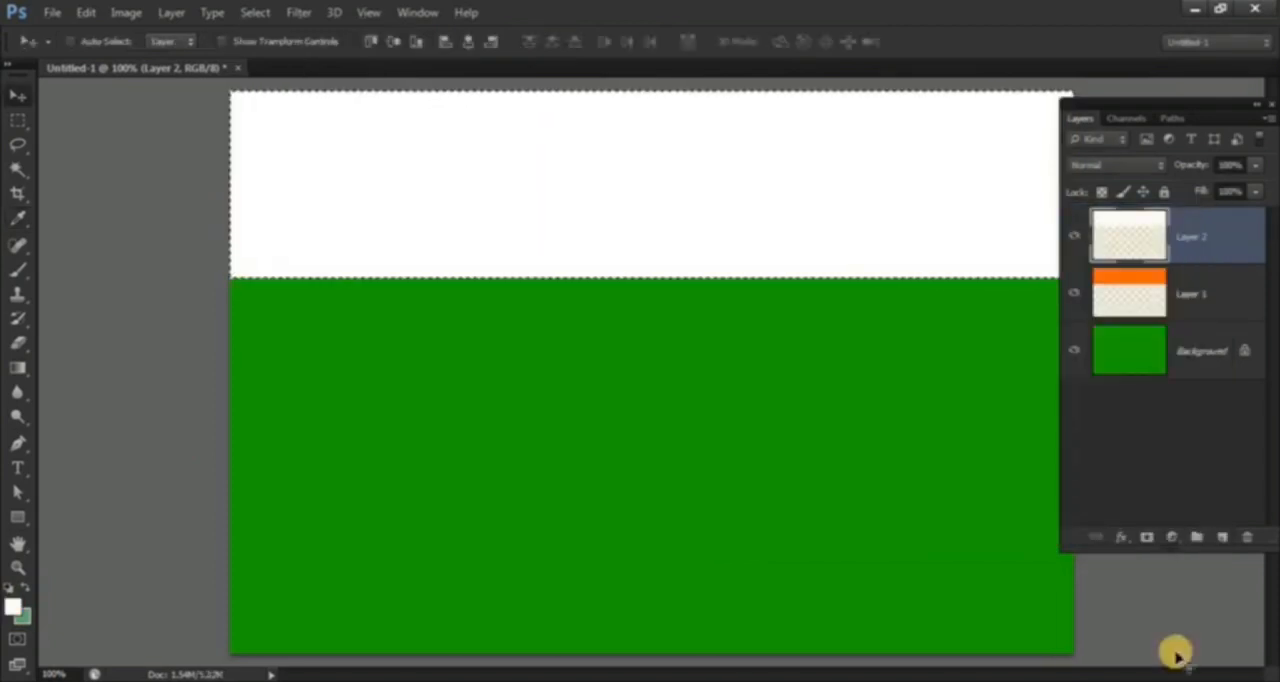
key("ctrl+d")
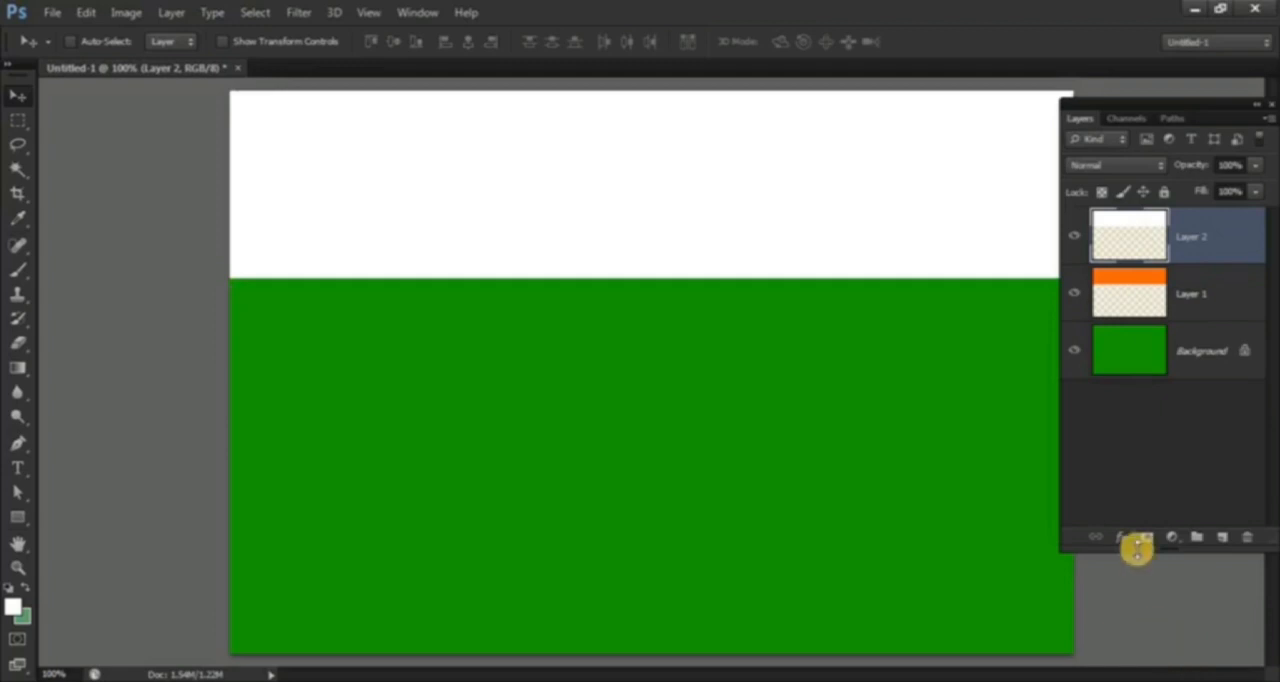
Step: Align the white stripe's vertical center with the Background layer and reactivate the Rectangular Marquee tool
left_click(1190, 362, "ctrl")
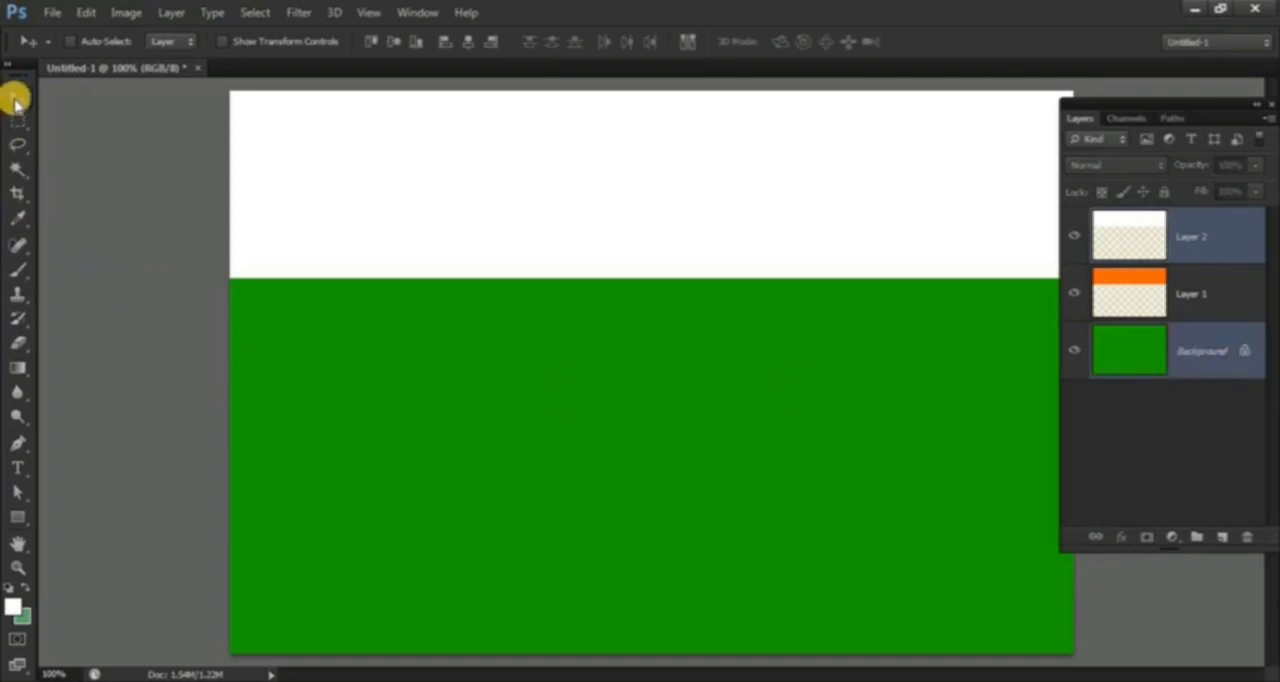
left_click(391, 43)
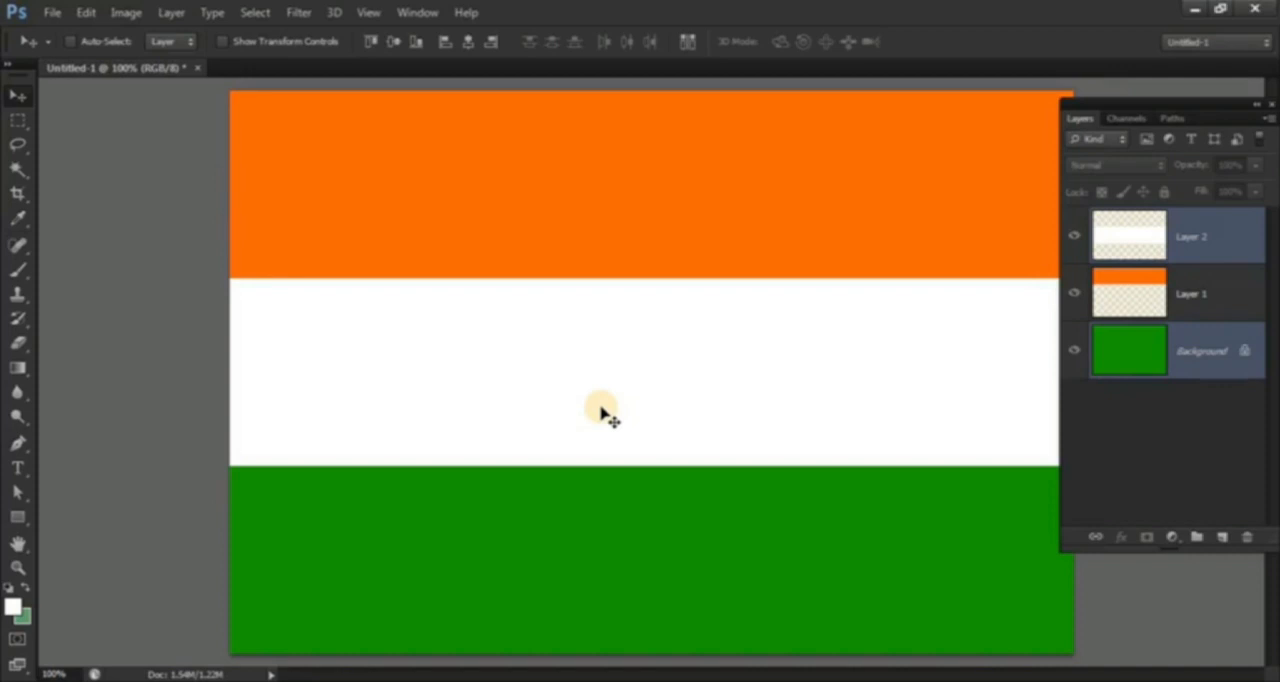
left_click(17, 122)
left_click(19, 120)
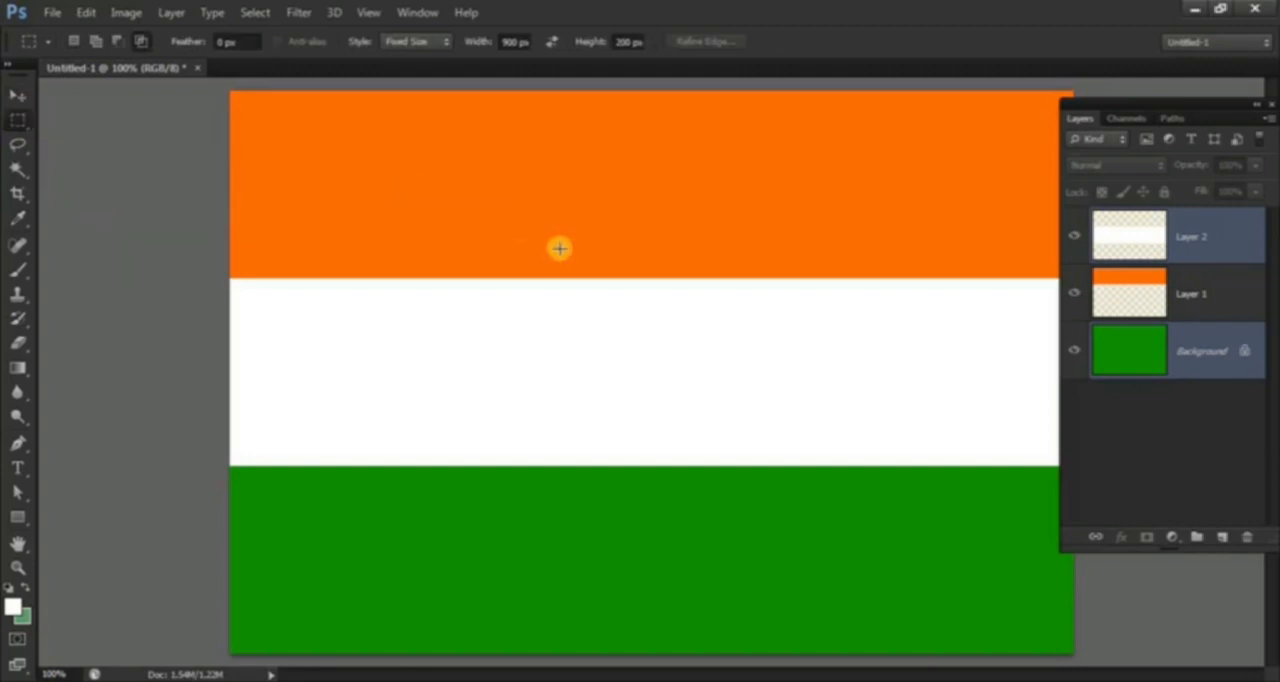
Step: Close the flag document without saving and create a new 900 × 600 px RGB document with a white background
left_click(196, 67)
left_click(641, 277)
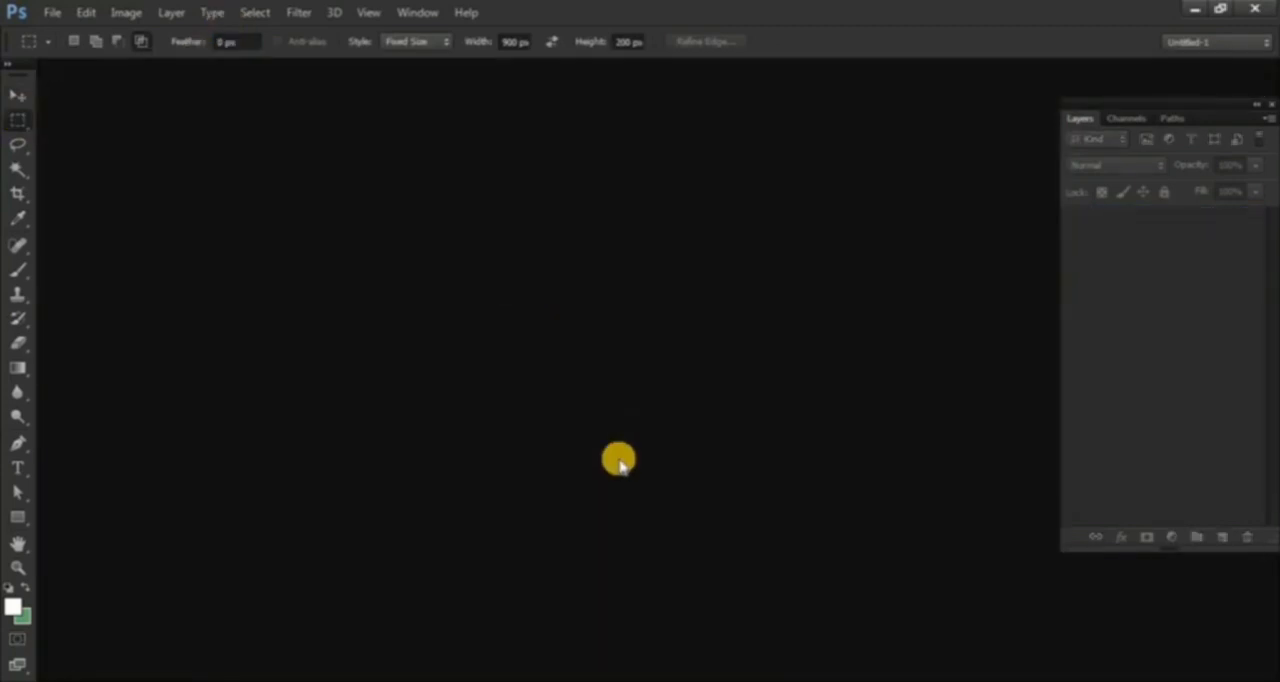
key("ctrl+n")
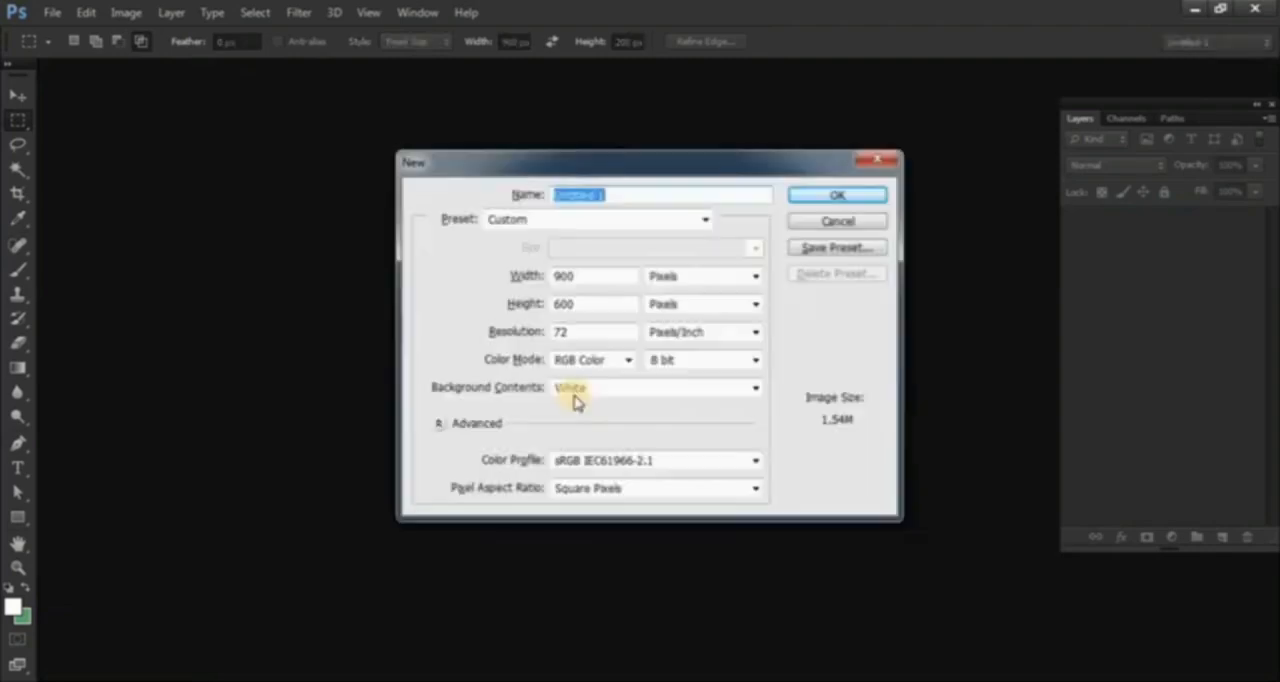
left_click(826, 197)
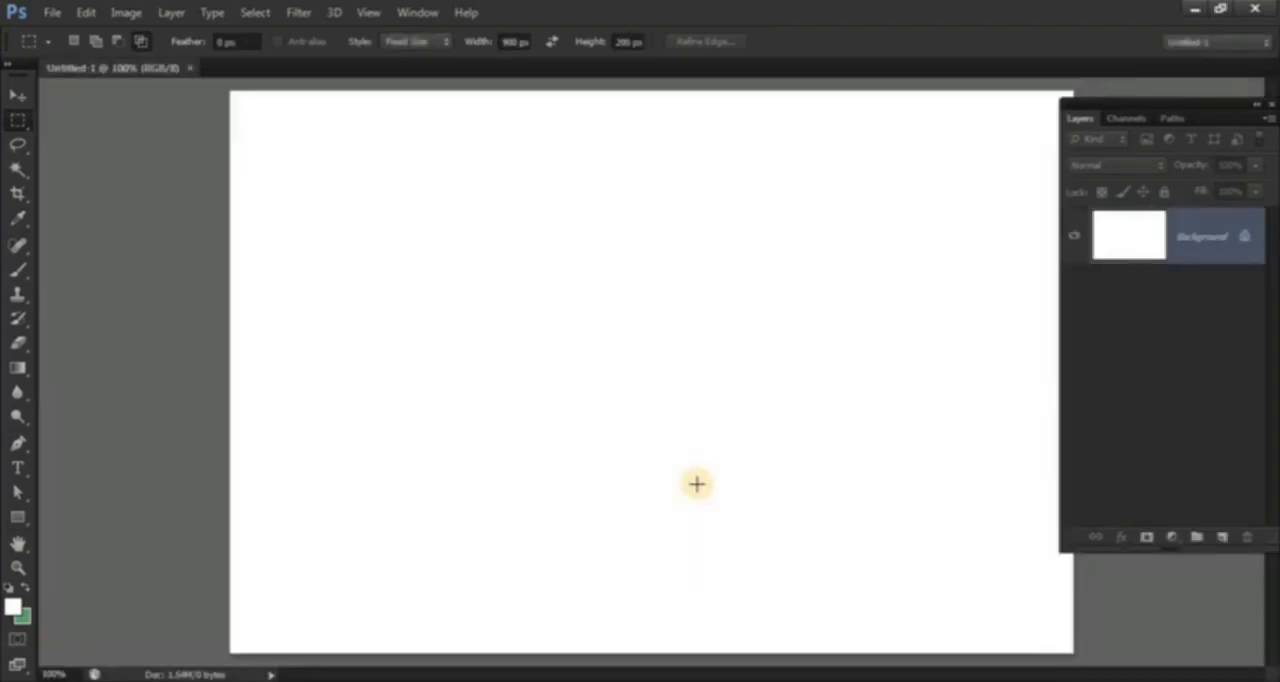
Step: Make a circular selection around the middle of the canvas with the Elliptical Marquee tool
right_click(18, 118)
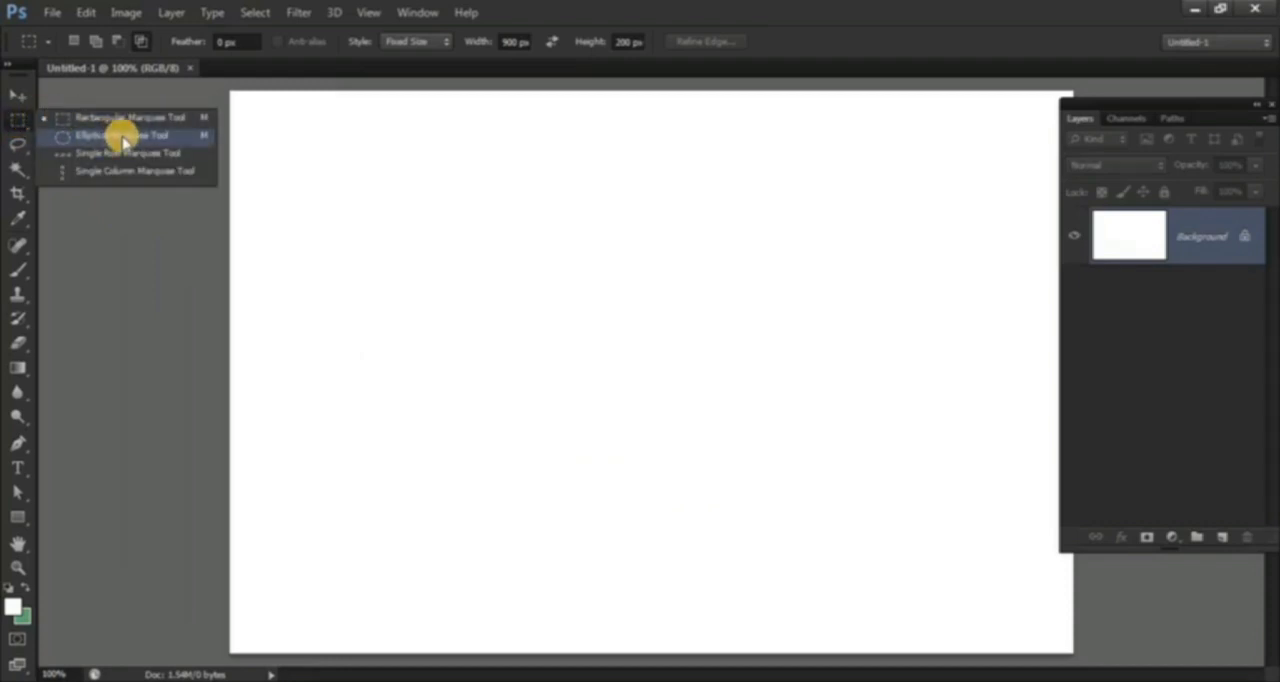
left_click(105, 135)
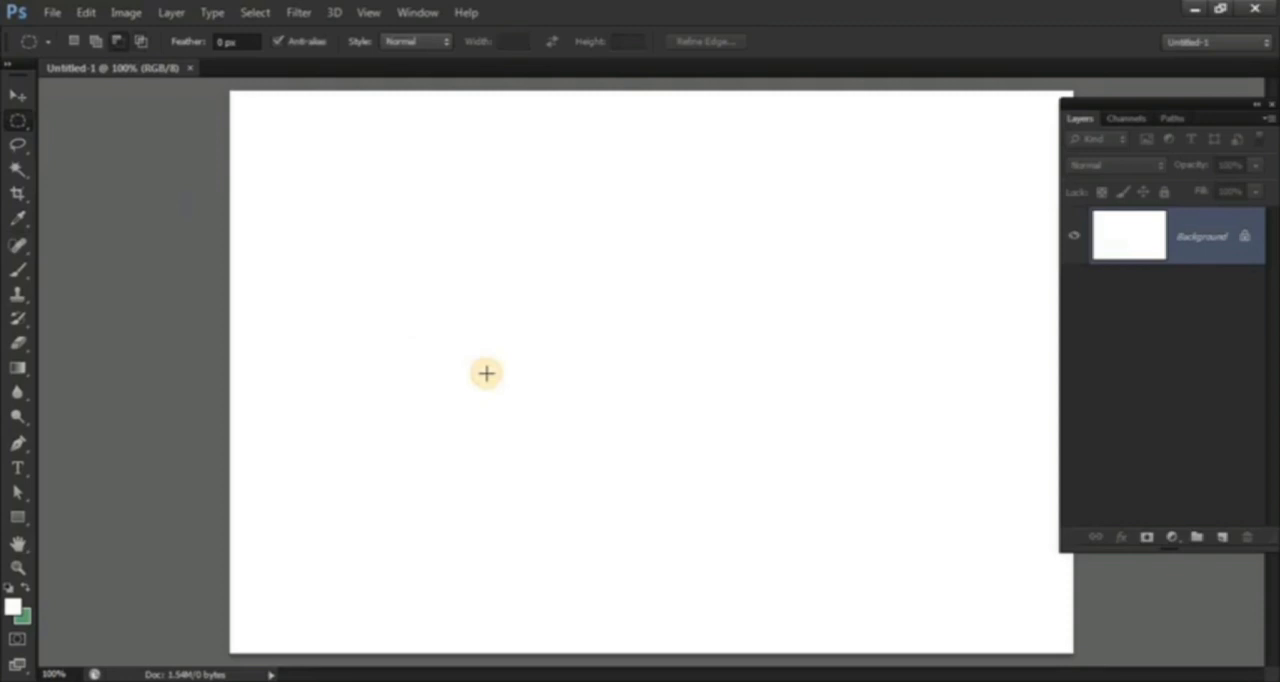
left_click_drag(437, 191, 866, 543)
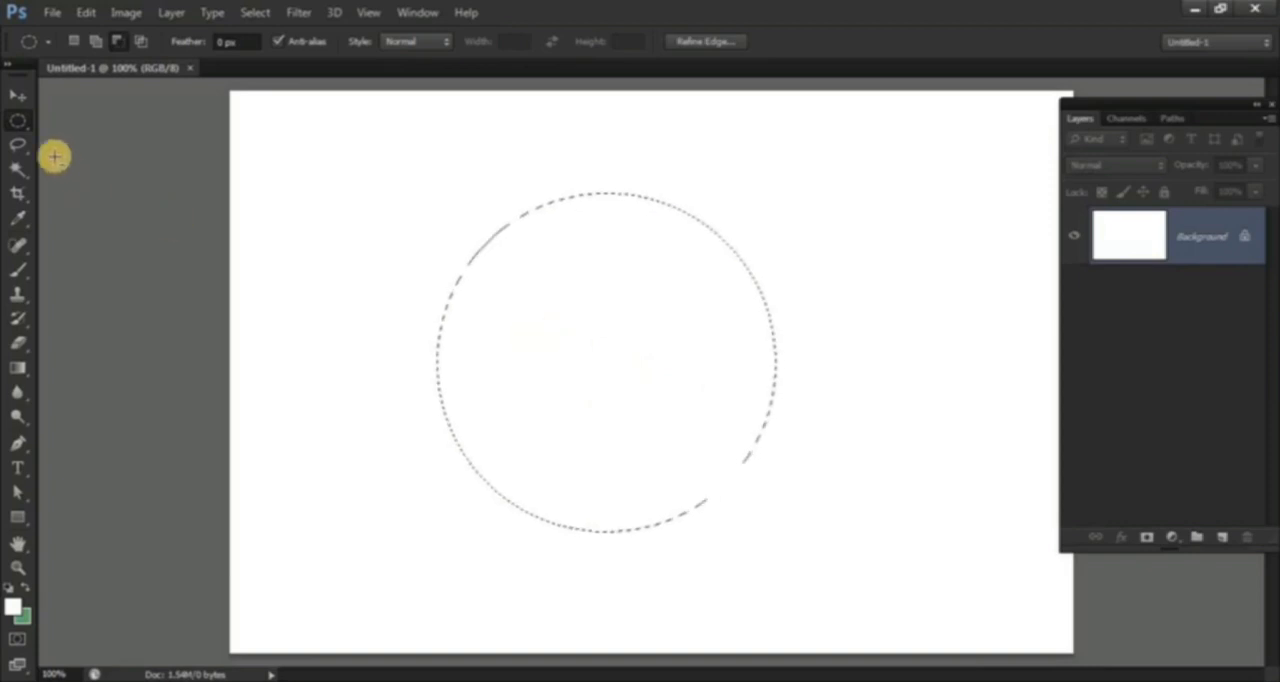
Step: Switch the Rectangular Marquee to Subtract from selection, try cutting a fixed 900 × 200 px band out of the circle, and undo it
left_click(17, 119)
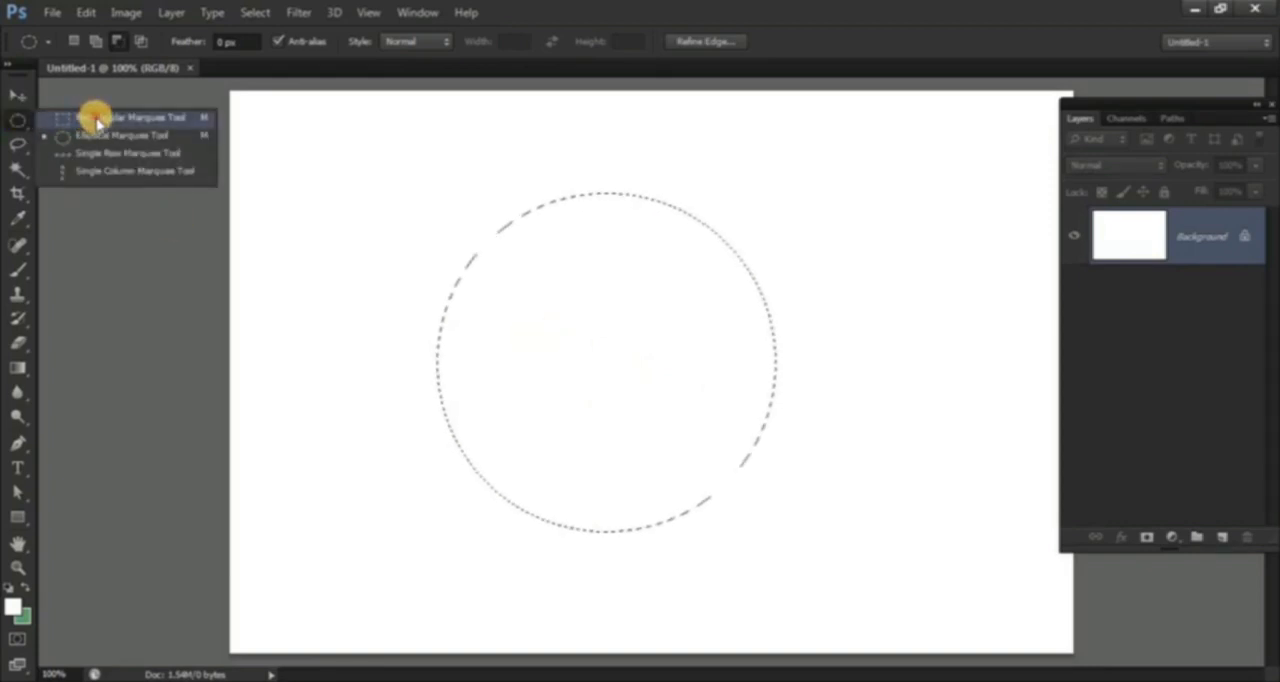
left_click(92, 117)
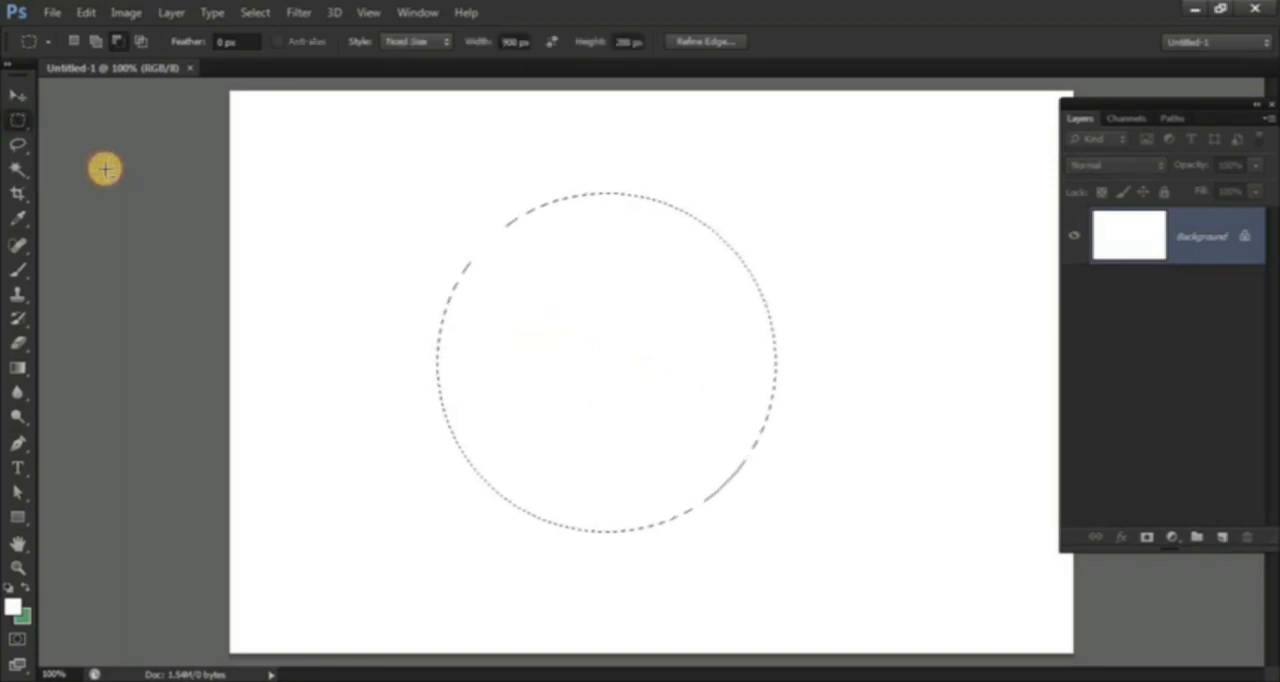
left_click(117, 42)
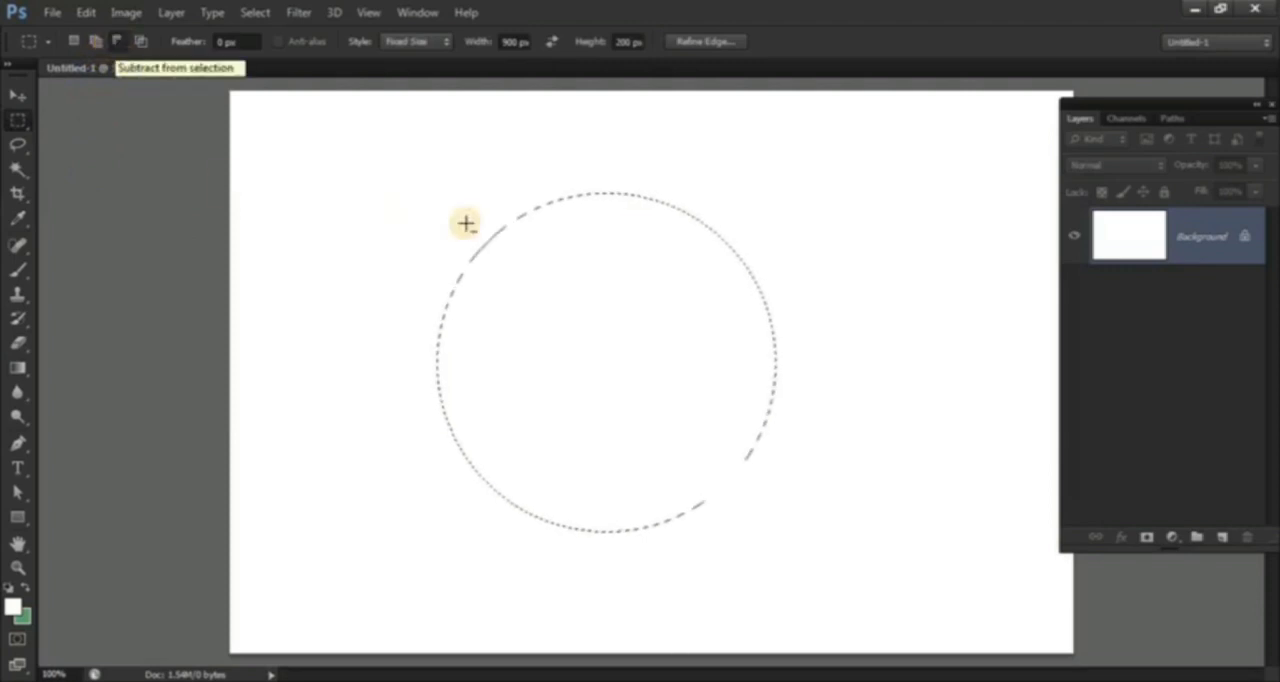
left_click_drag(440, 216, 676, 272)
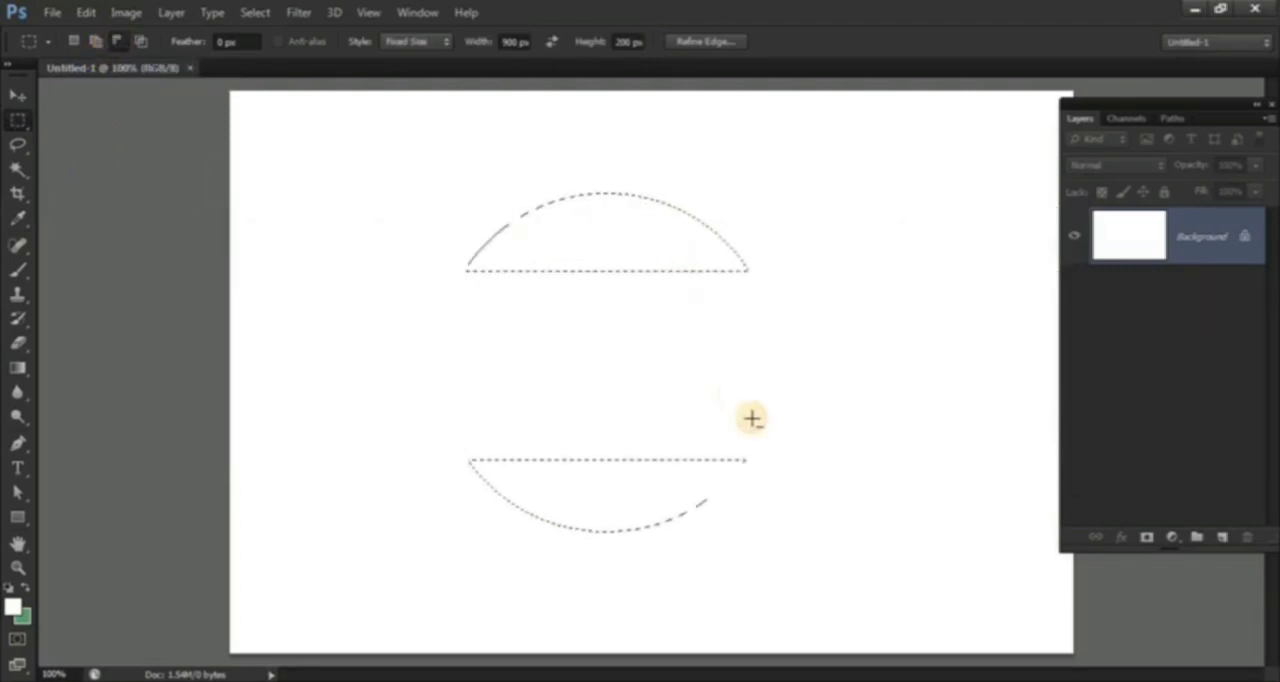
key("ctrl+z")
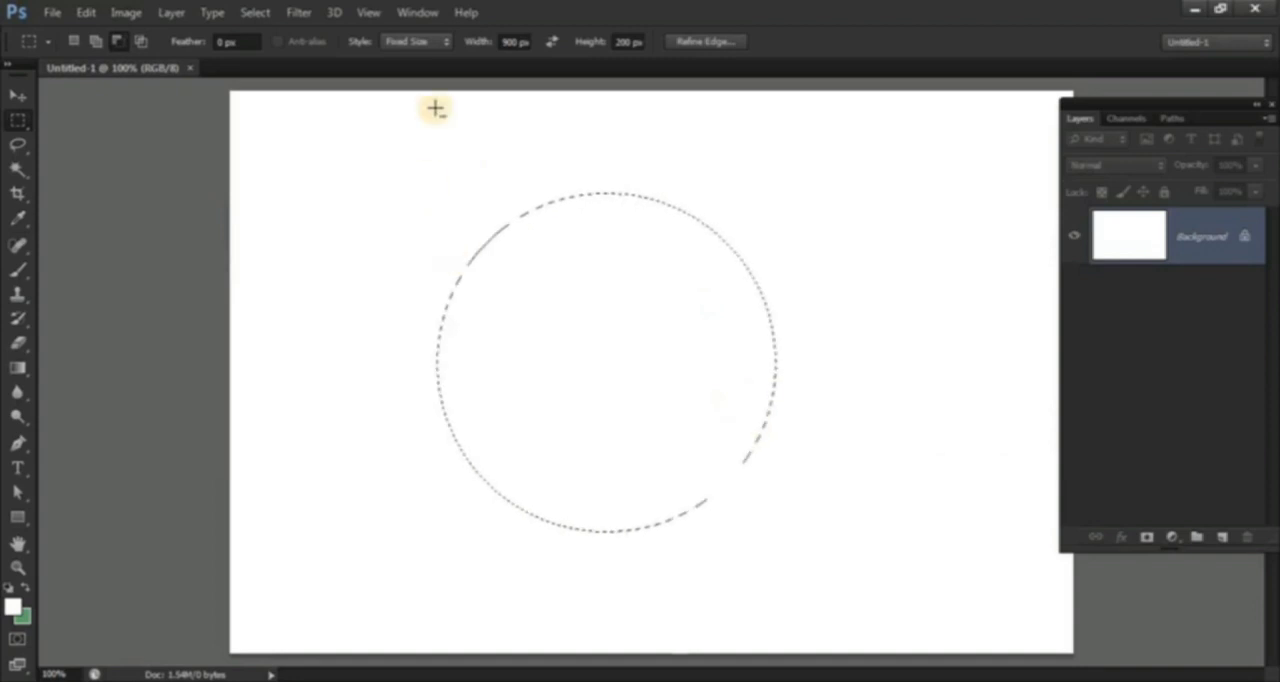
Step: Set the marquee style to Normal and subtract the upper half of the circular selection with a rectangle
left_click(429, 42)
left_click(398, 63)
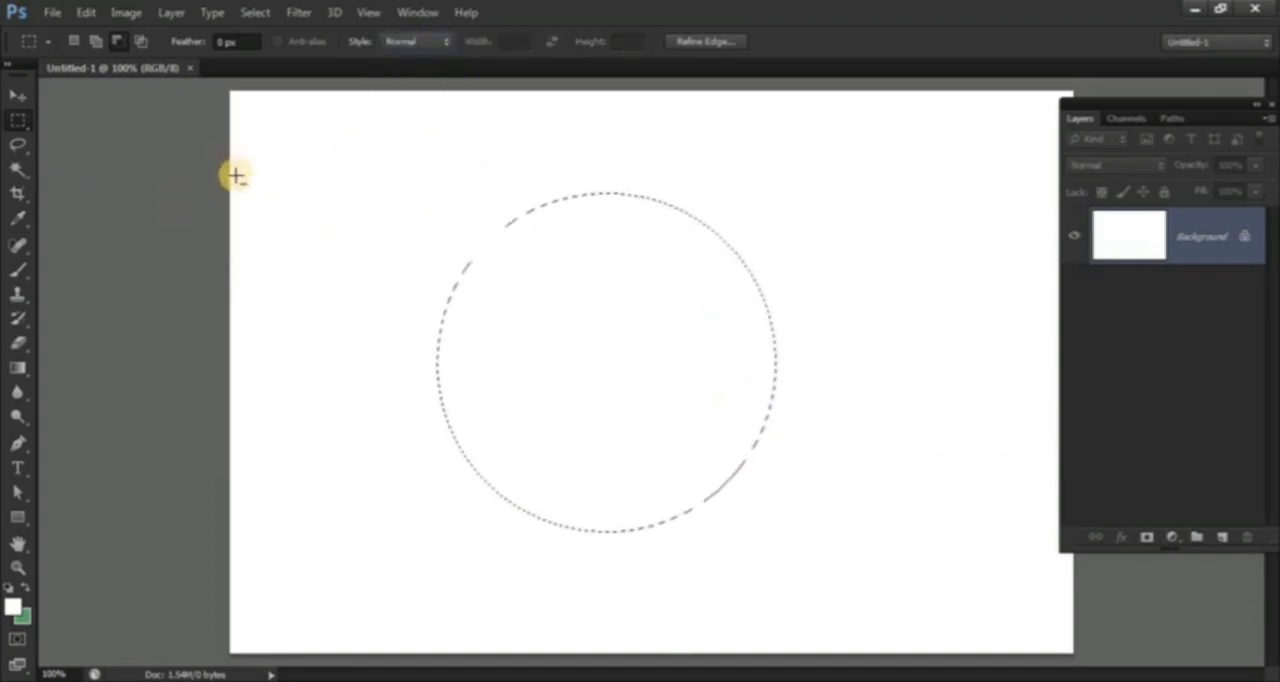
left_click_drag(317, 125, 903, 360)
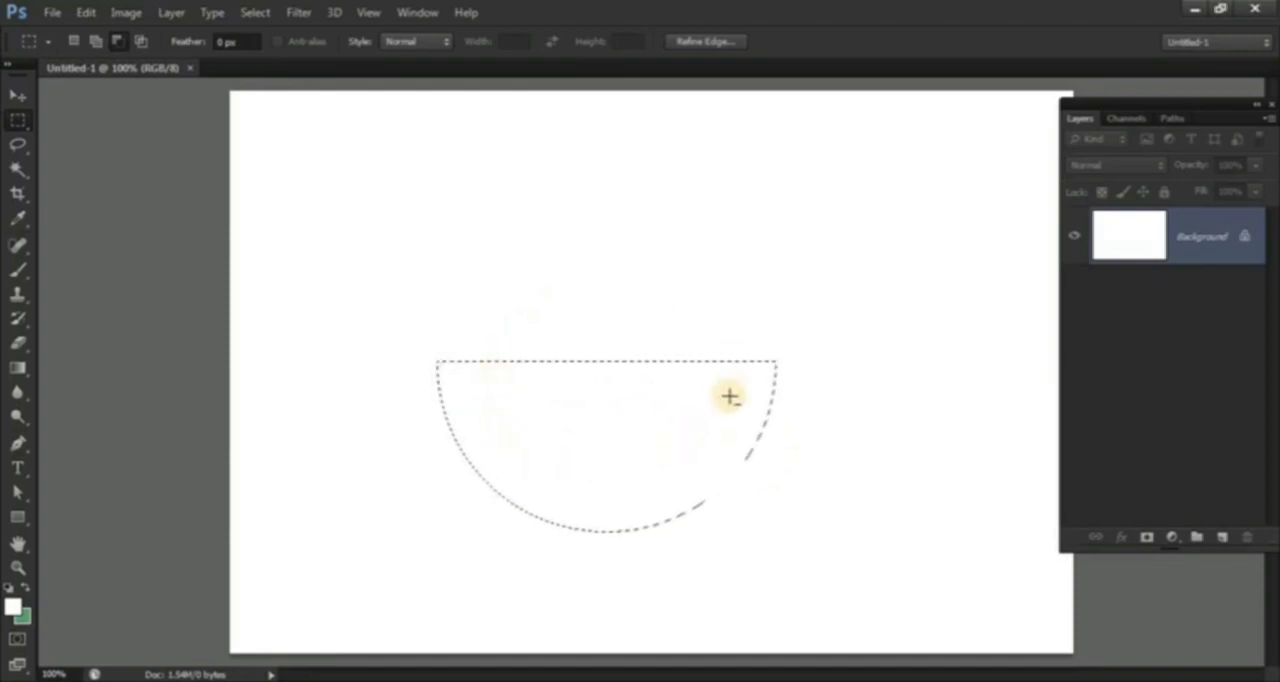
Step: Subtract a centered circle about 3.18 in wide from the half-circle selection with the Elliptical Marquee, leaving a U-shaped band
left_click(21, 123)
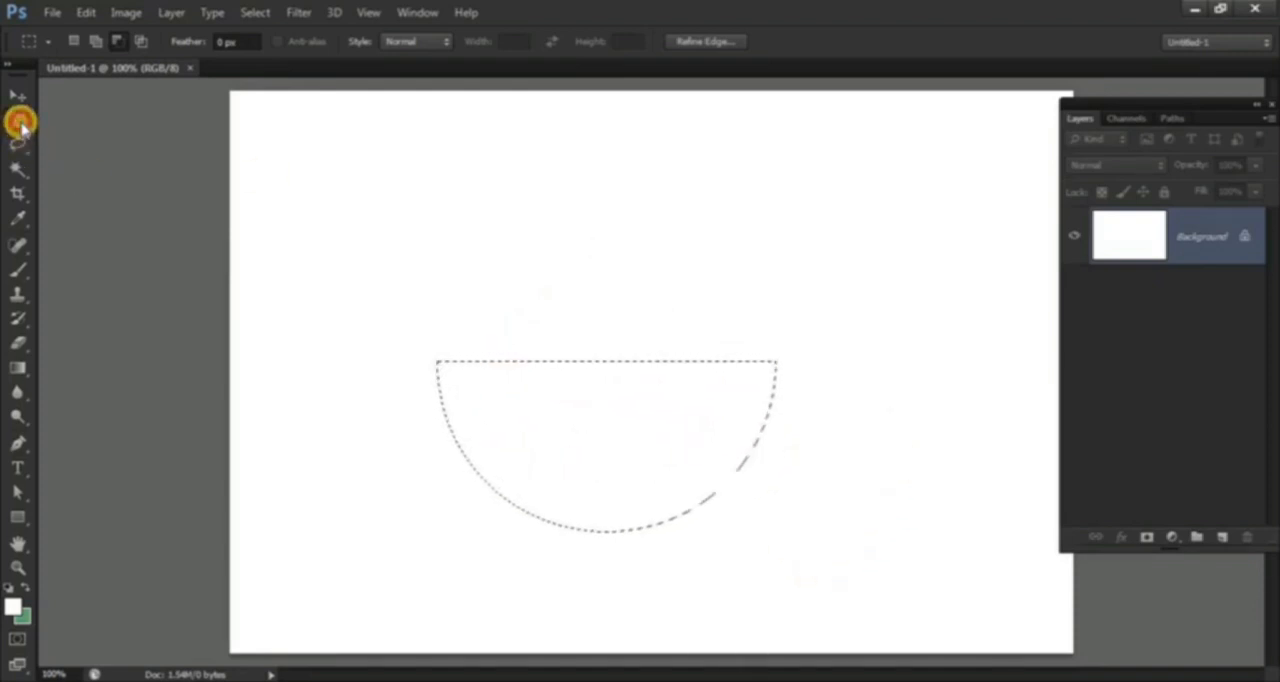
left_click(85, 133)
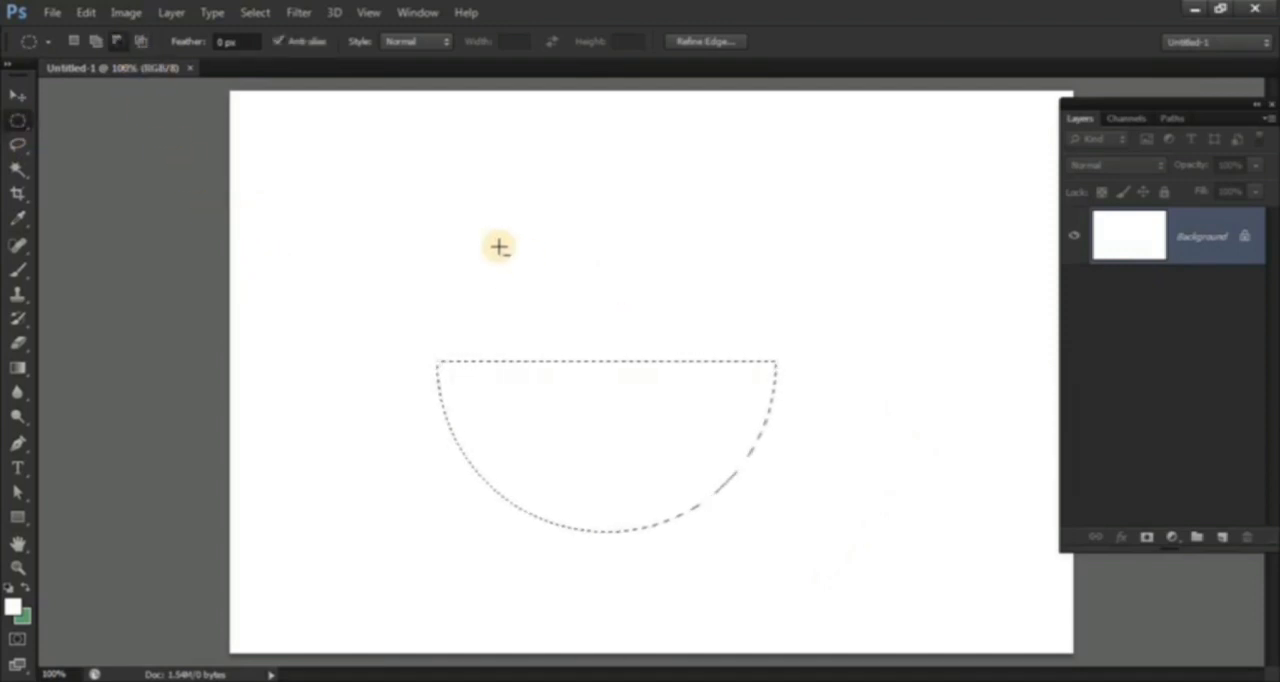
left_click_drag(499, 247, 709, 376)
left_click_drag(752, 438, 759, 452)
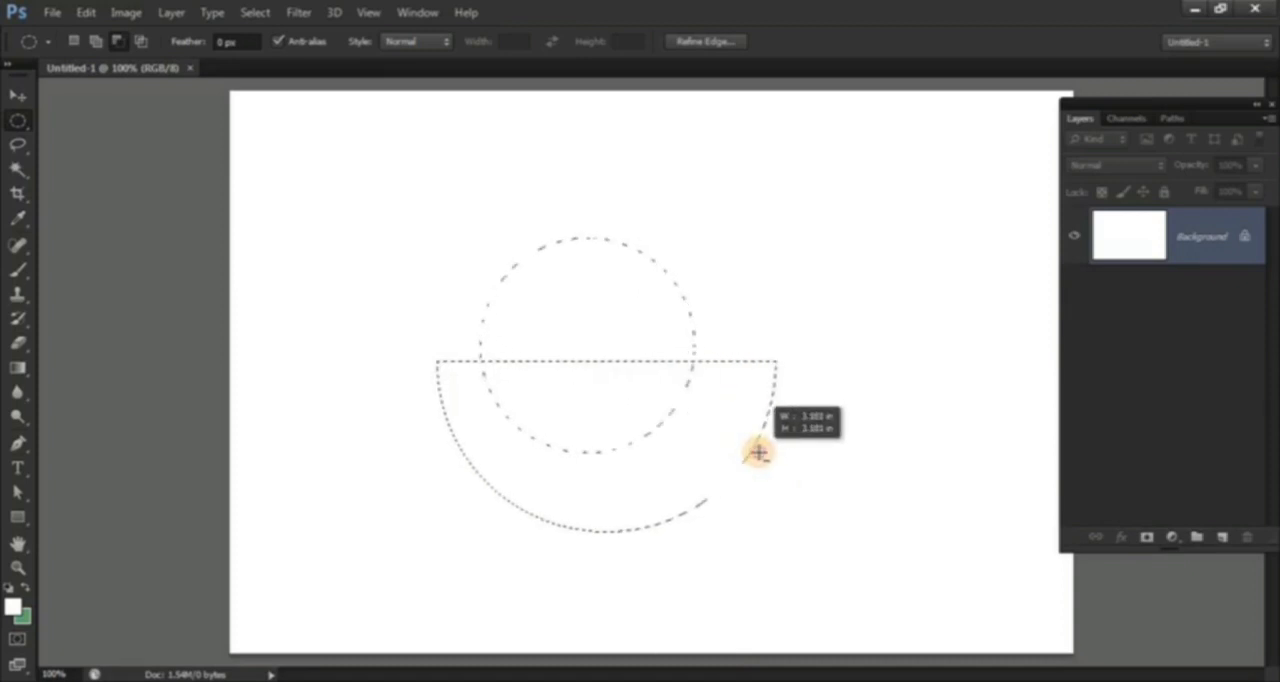
key("space")
left_click_drag(759, 452, 777, 479)
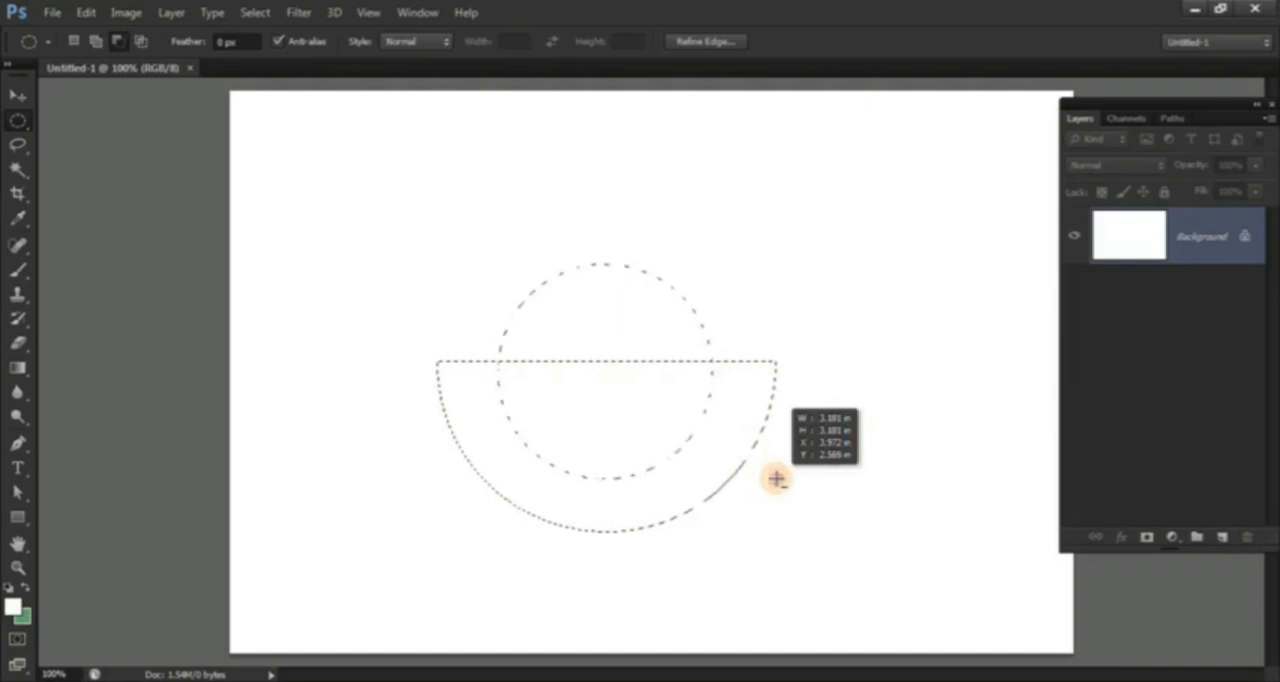
left_click_drag(777, 479, 777, 472)
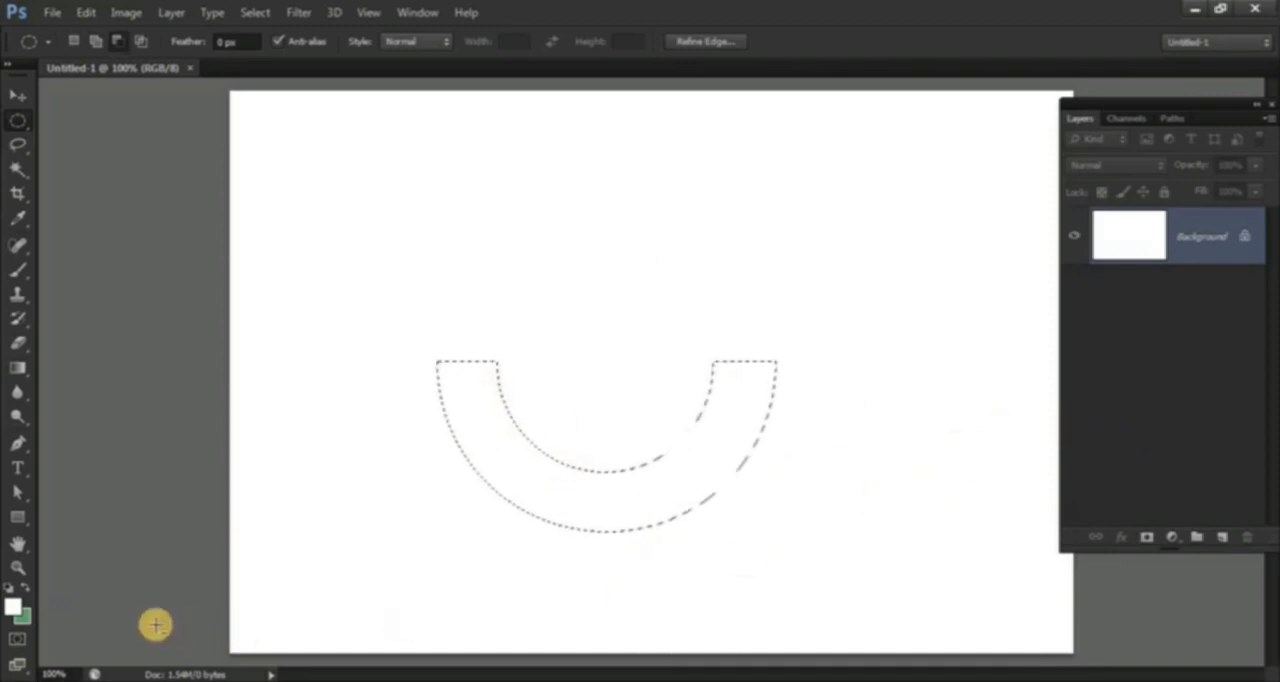
Step: Set the foreground color to a blue with hue 234°, fill the U-shaped selection on the Background layer, and deselect
left_click(12, 607)
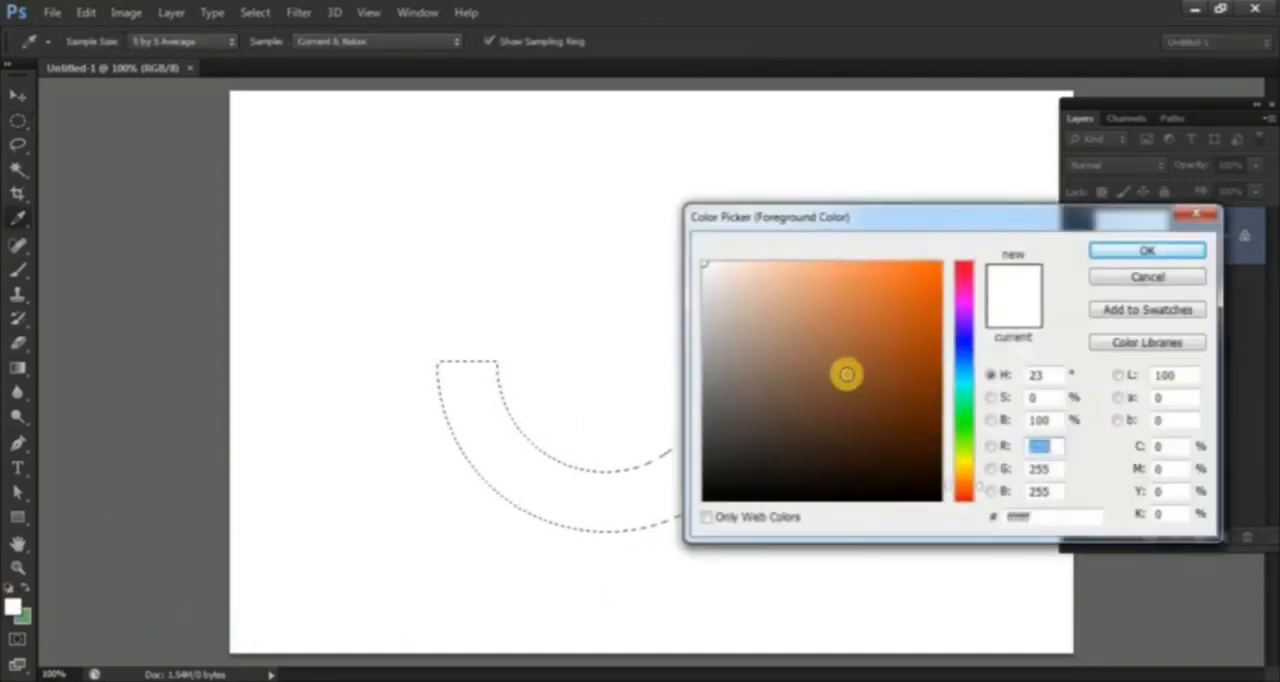
left_click(963, 346)
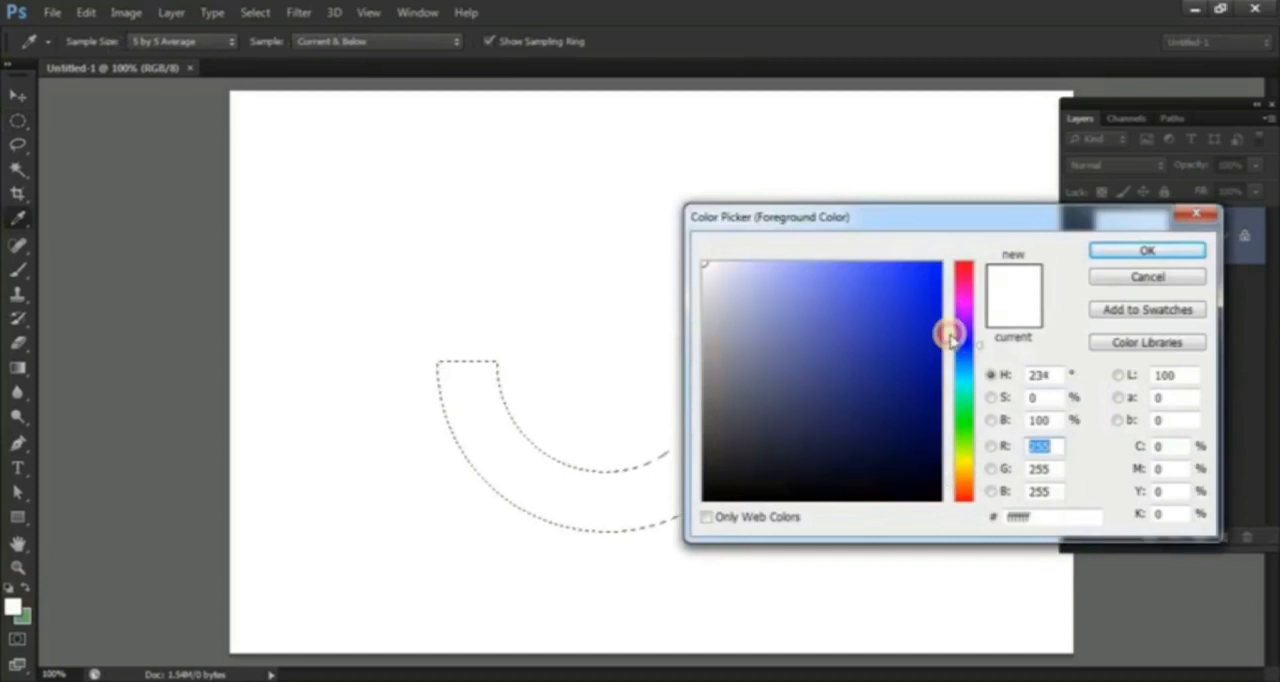
left_click(1150, 251)
key("alt+BackSpace")
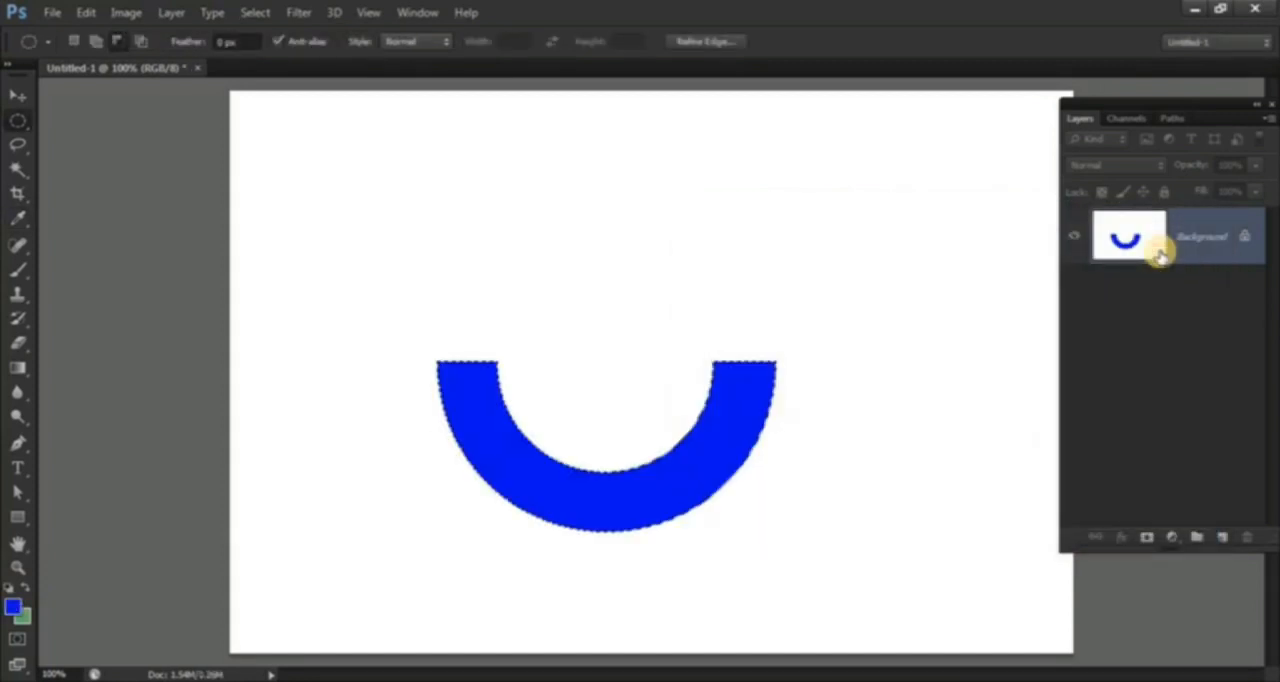
key("ctrl+d")
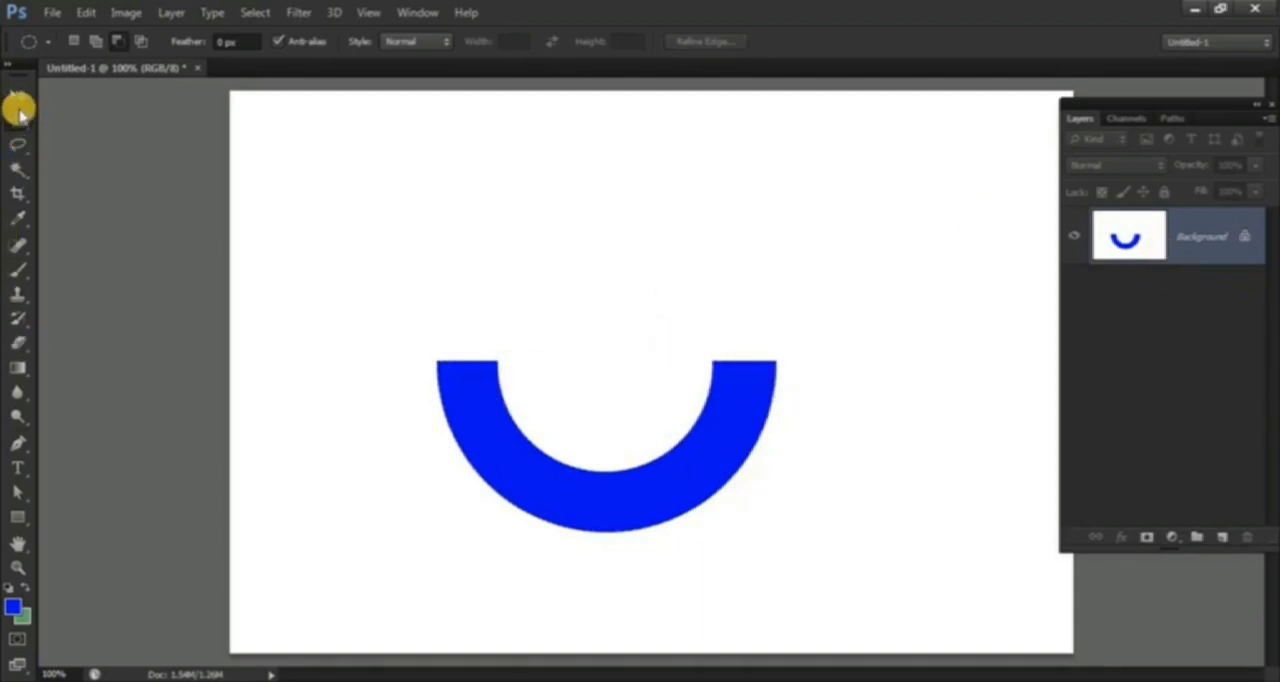
Step: Undo the deselection and the blue fill of the U shape, and clear the restored selection
left_click_drag(18, 120, 100, 138)
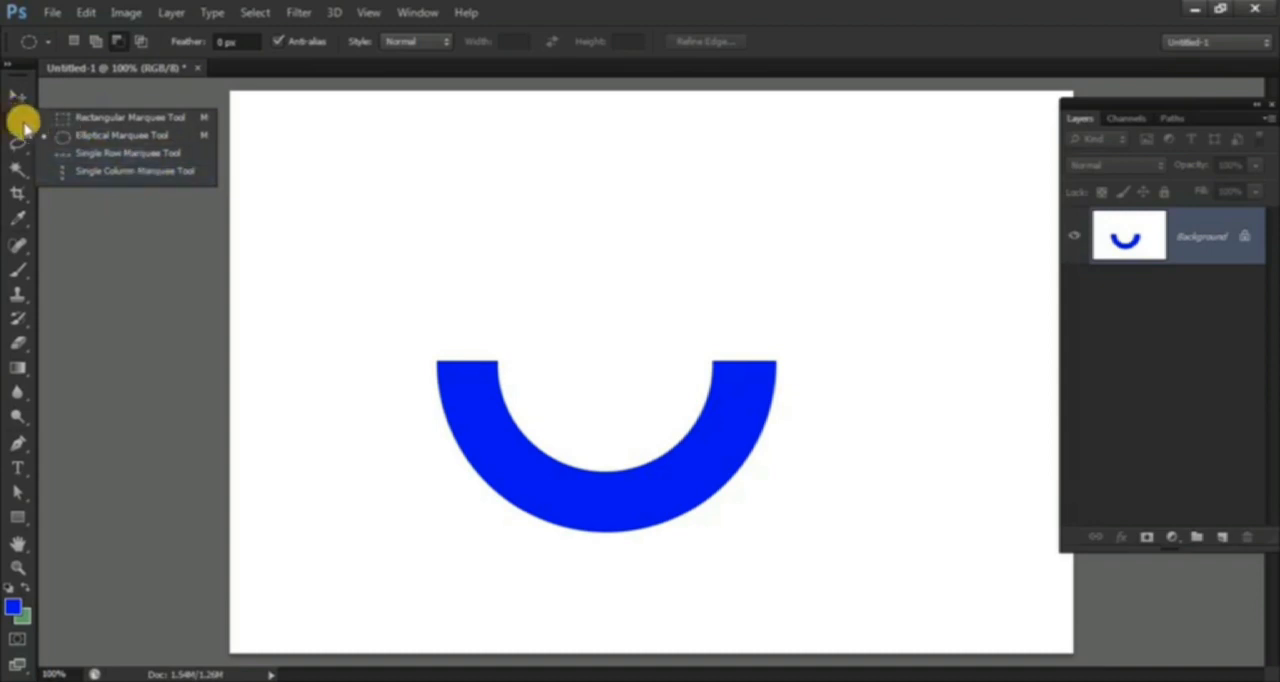
left_click(24, 124)
key("ctrl+alt+z")
key("ctrl+alt+z")
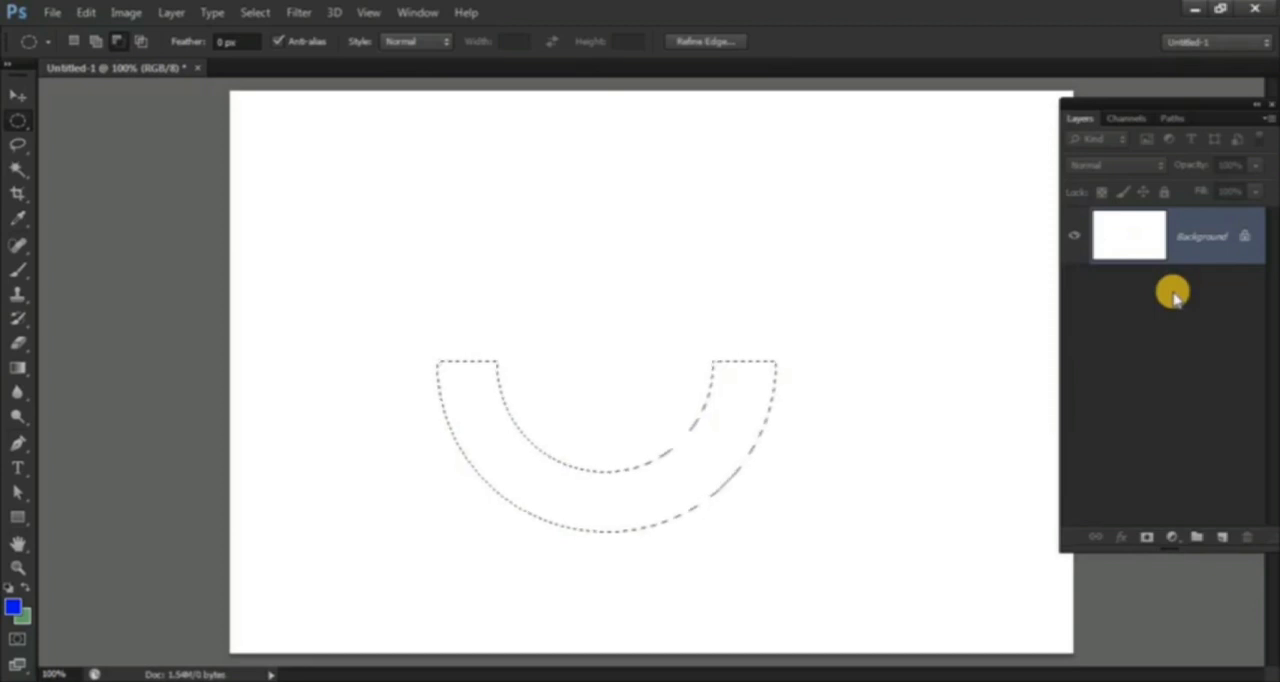
key("ctrl+d")
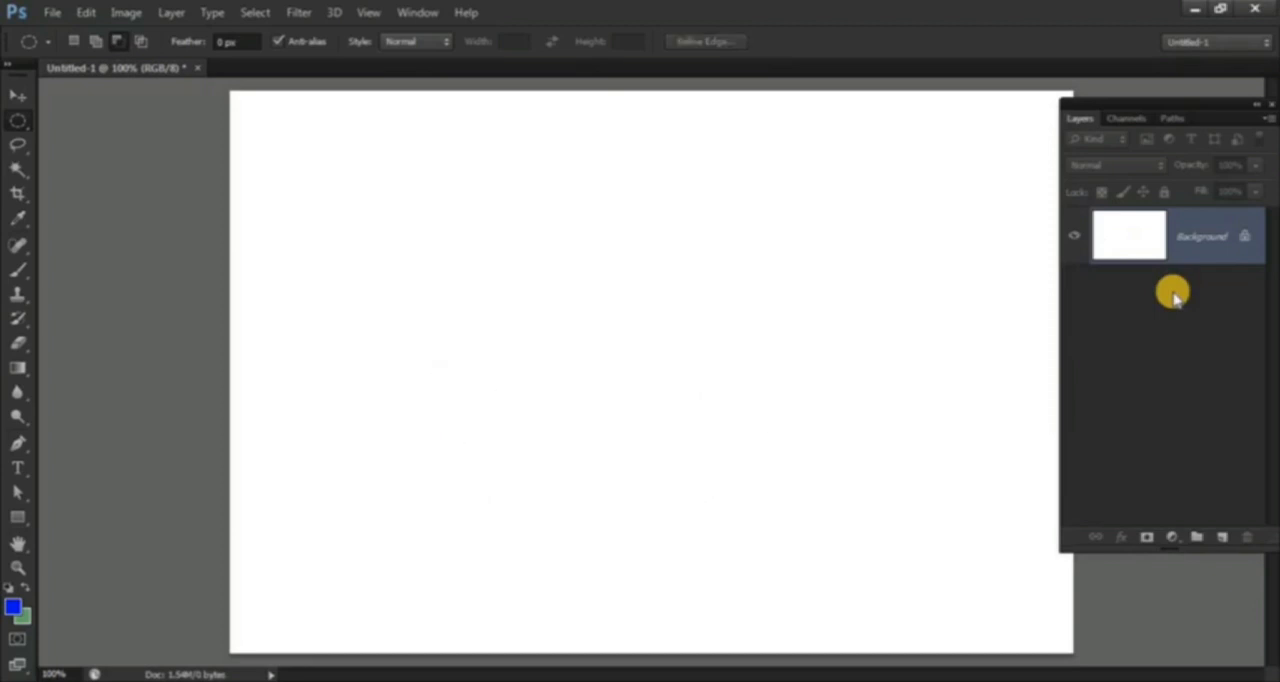
Step: Keep the foreground color at blue with hue 234° and select a single pixel row near the canvas's upper edge with the Single Row Marquee
left_click(20, 122)
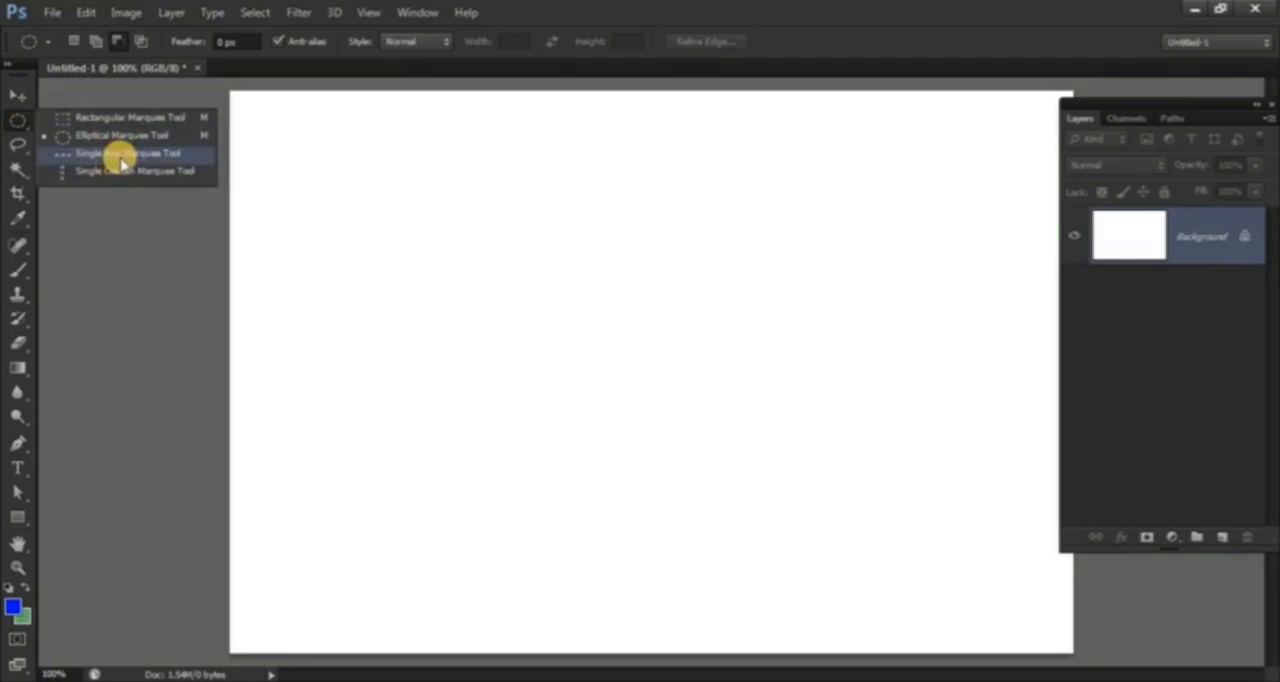
left_click(134, 158)
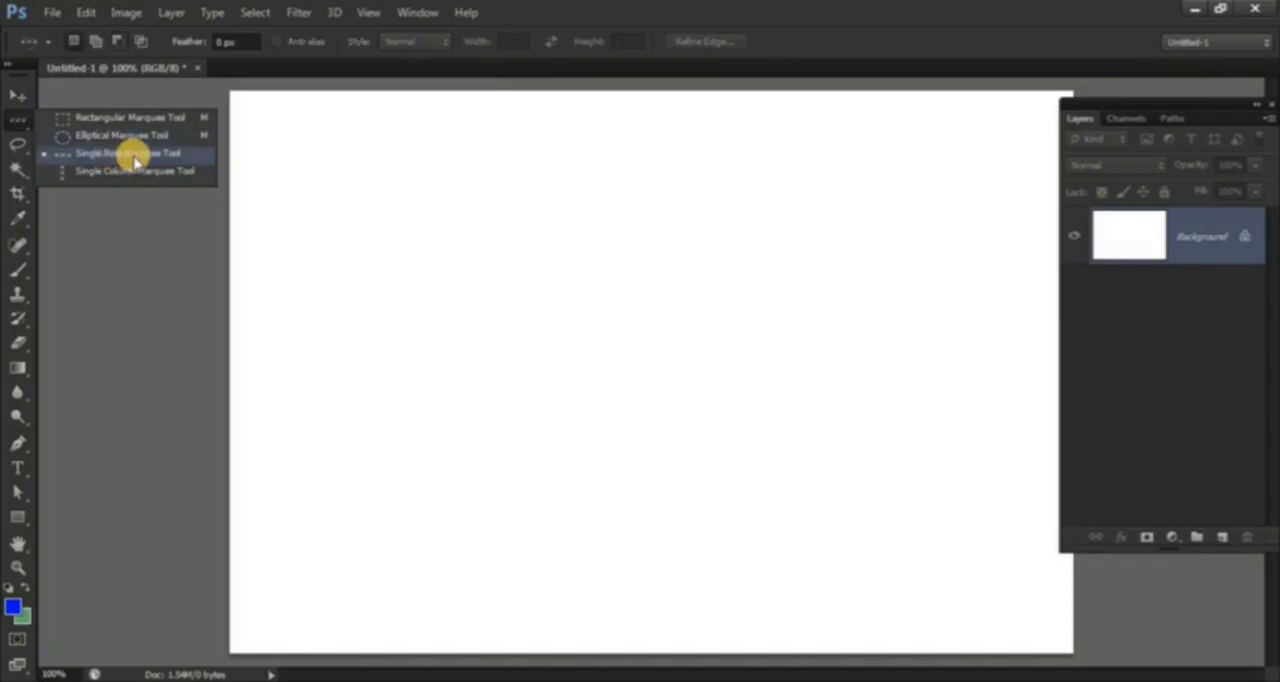
left_click(134, 158)
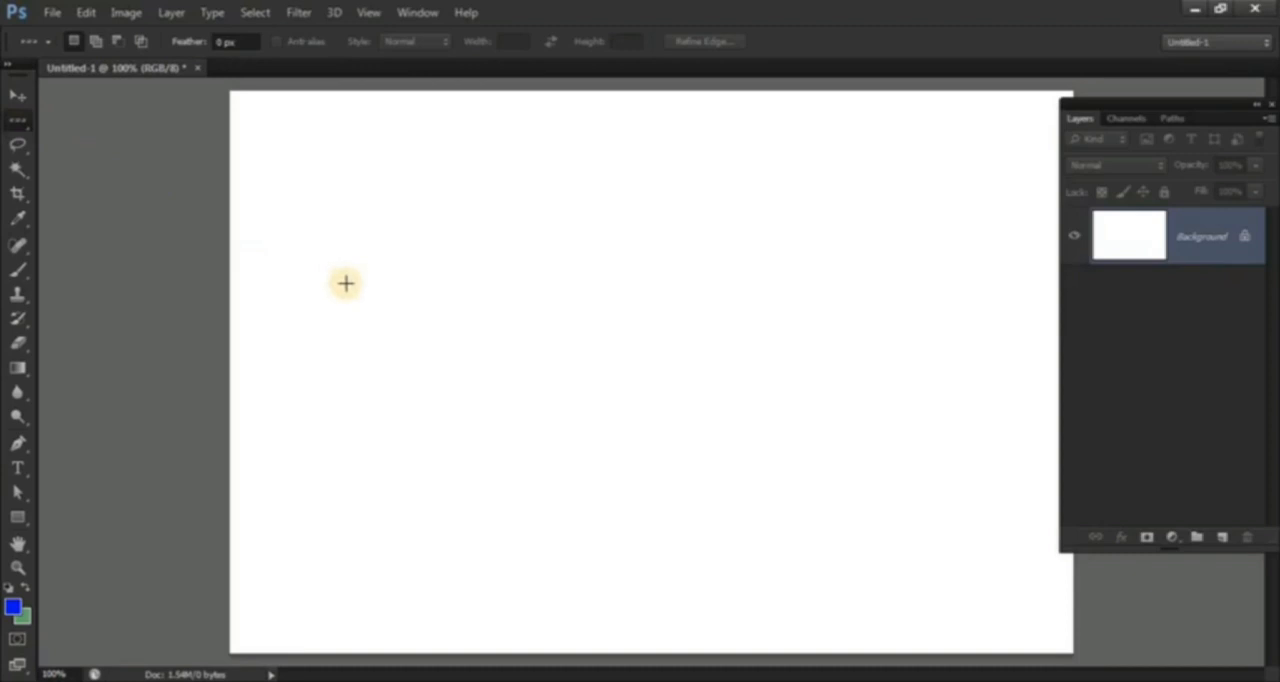
left_click(13, 607)
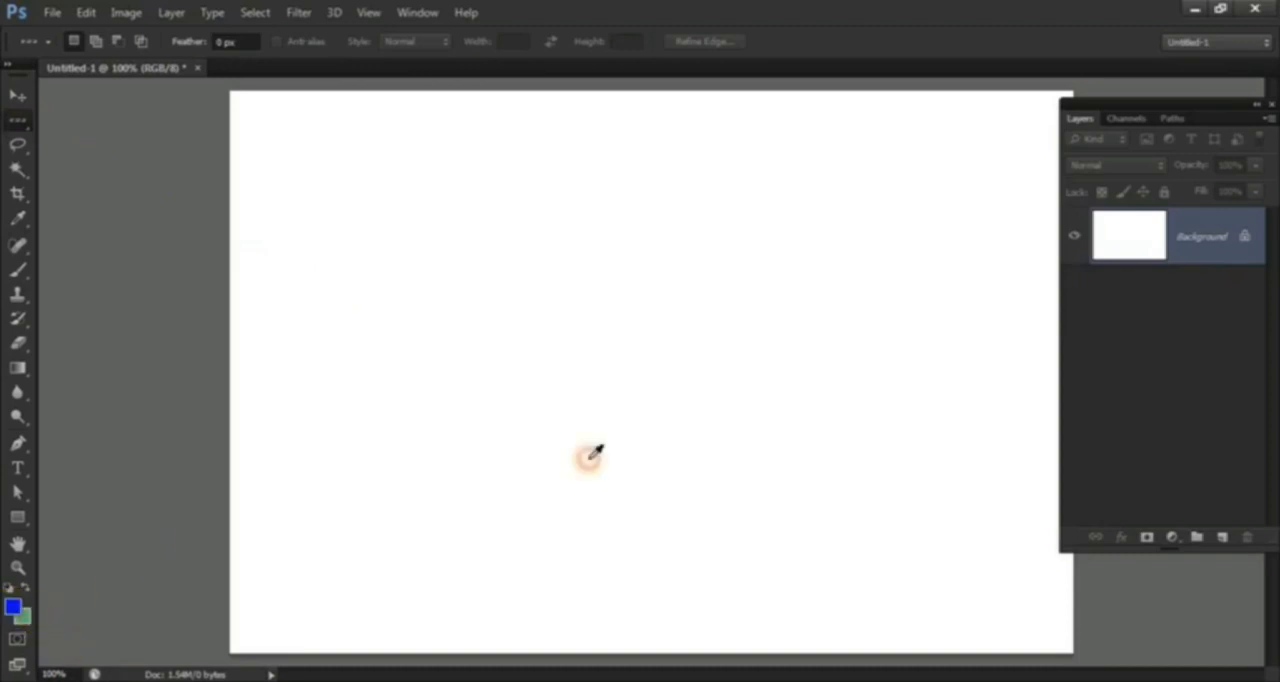
left_click(937, 294)
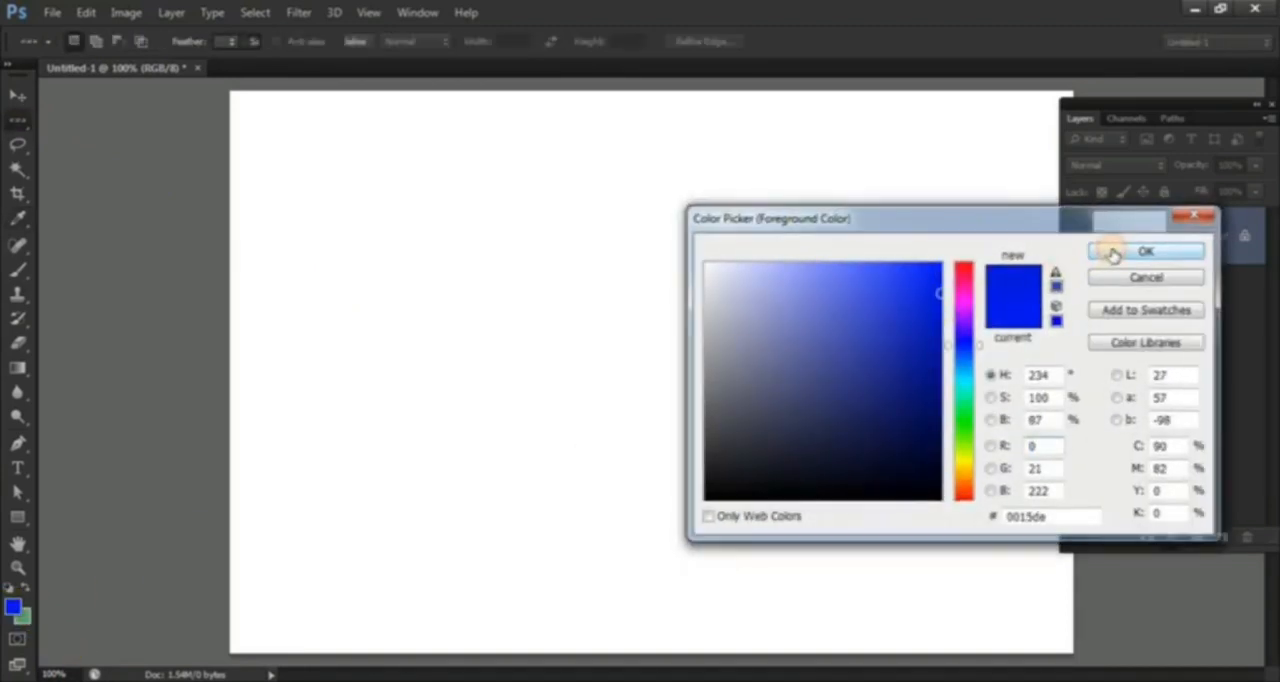
left_click(1113, 253)
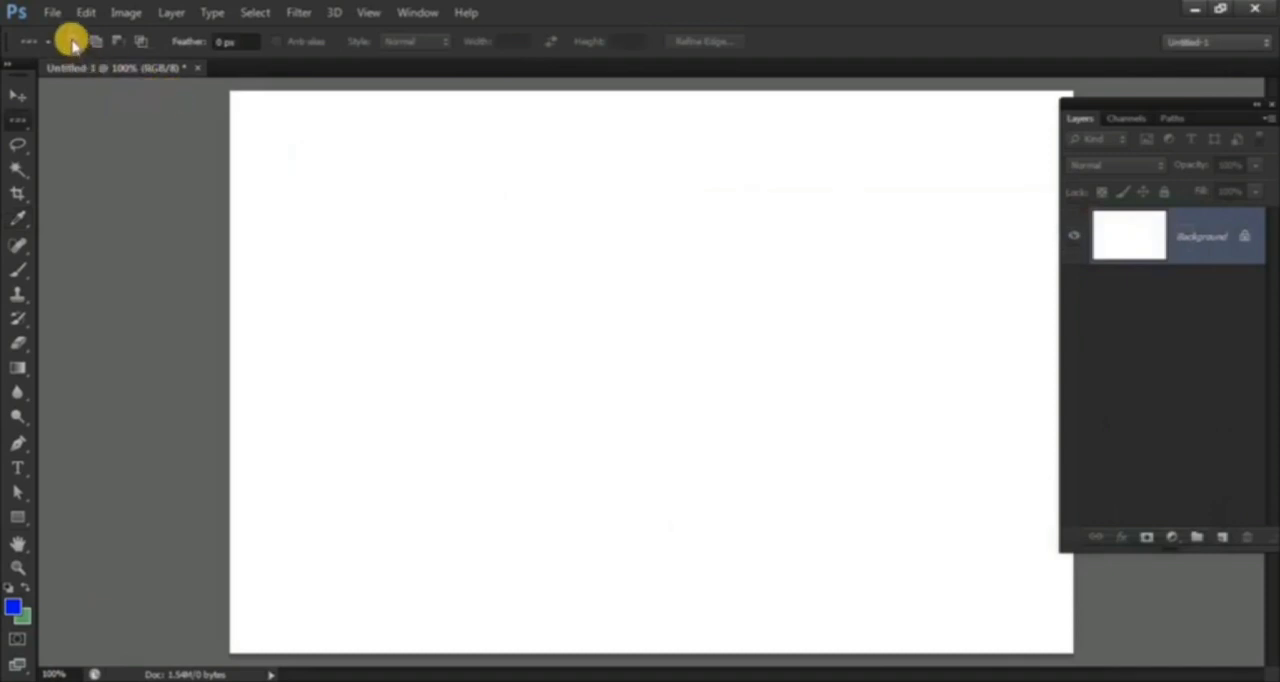
left_click(530, 116)
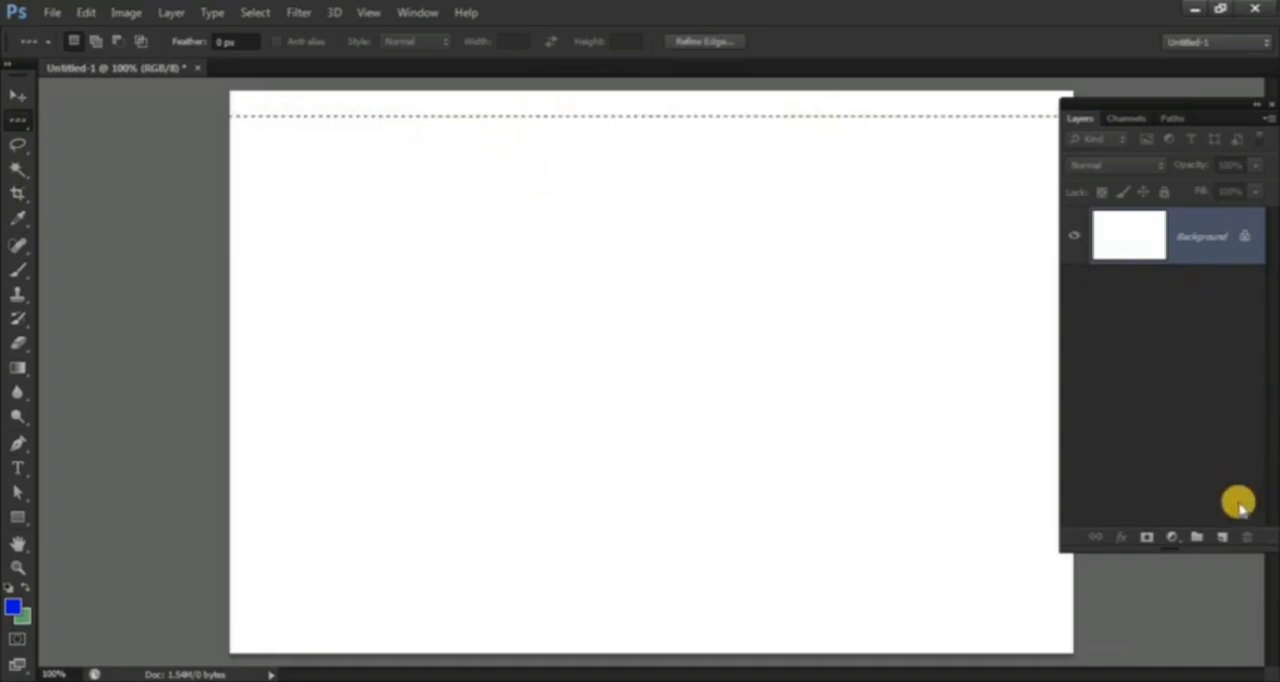
Step: Add a new layer, fill the row selection with the blue foreground color, and deselect
left_click(1222, 537)
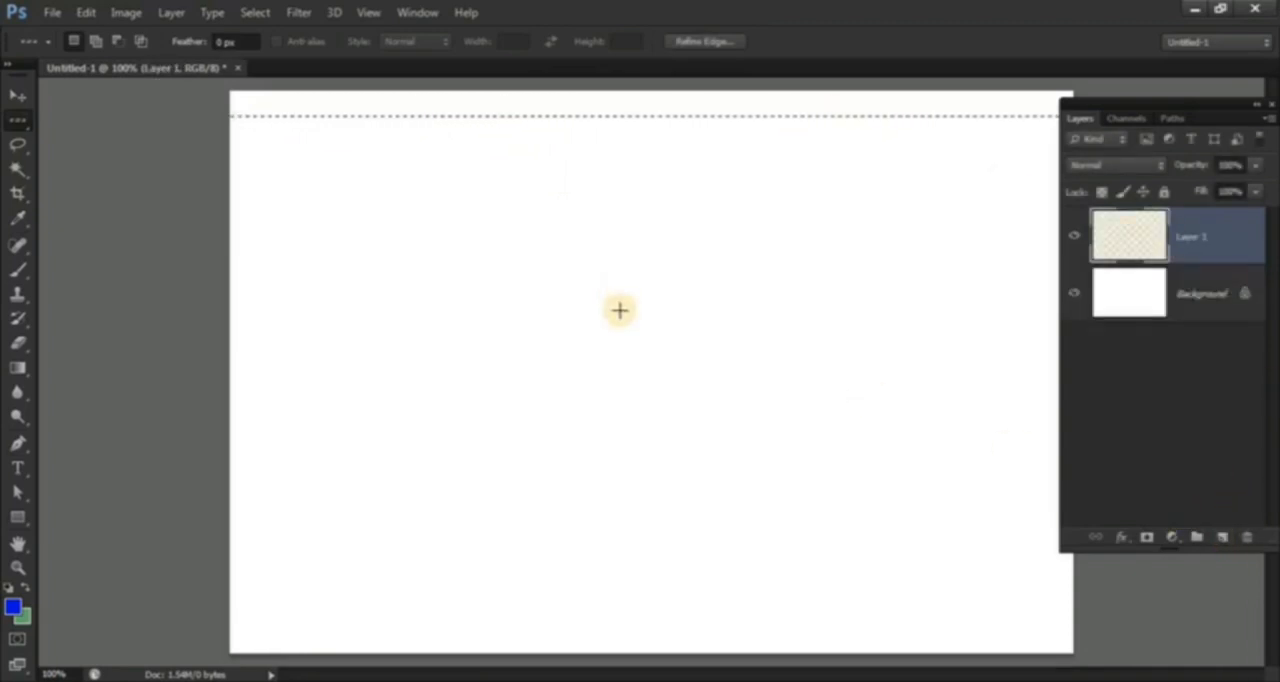
key("ctrl+Delete")
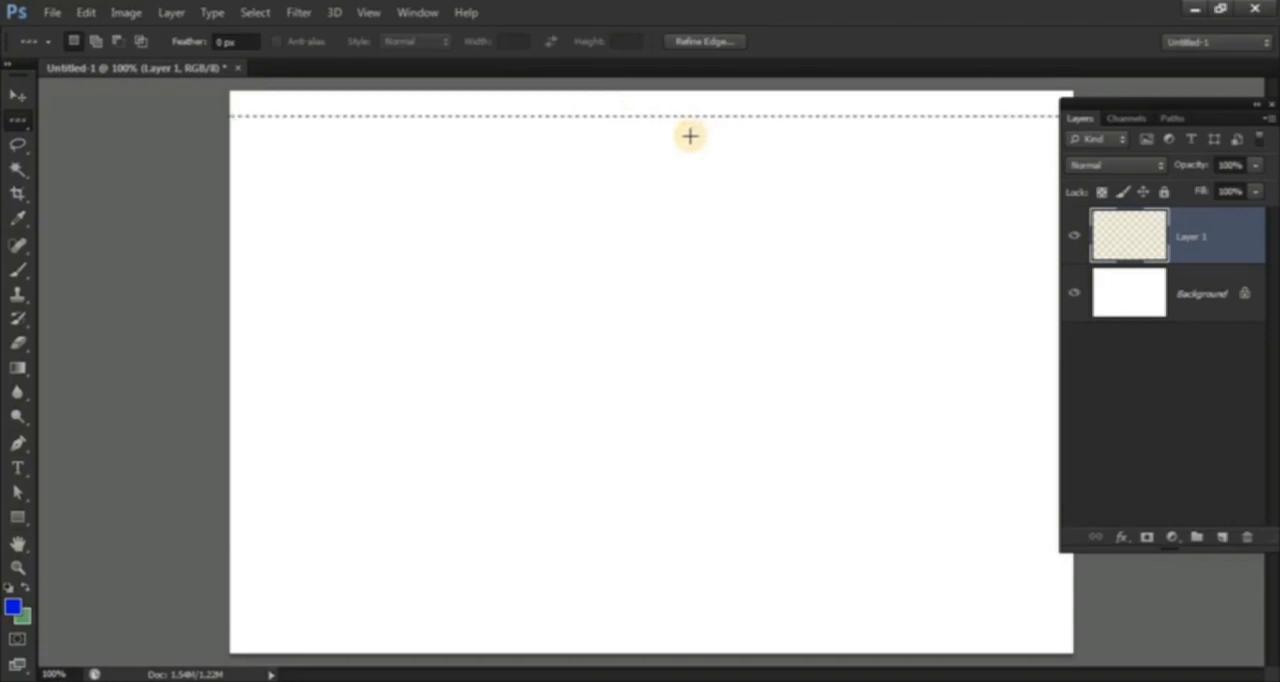
key("ctrl+d")
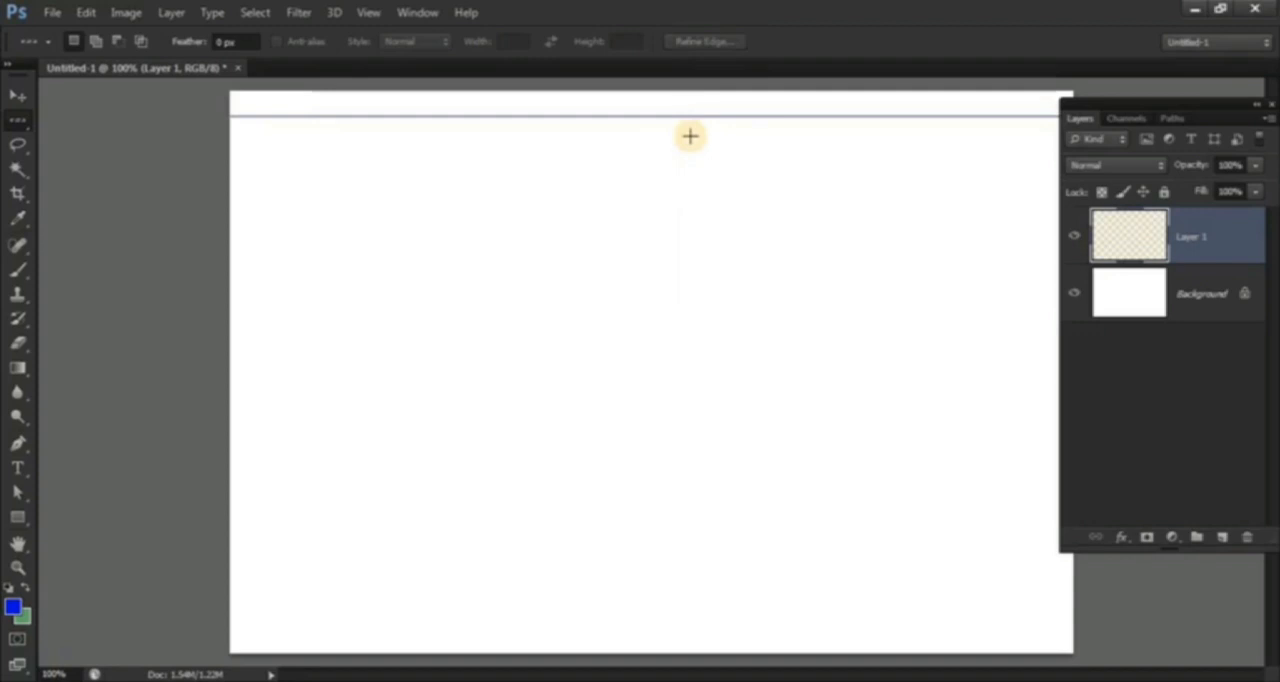
Step: Duplicate the blue horizontal line four times downward with the Move tool, spacing the copies roughly evenly
scroll(690, 136, "up", 5)
scroll(692, 350, "up", 4)
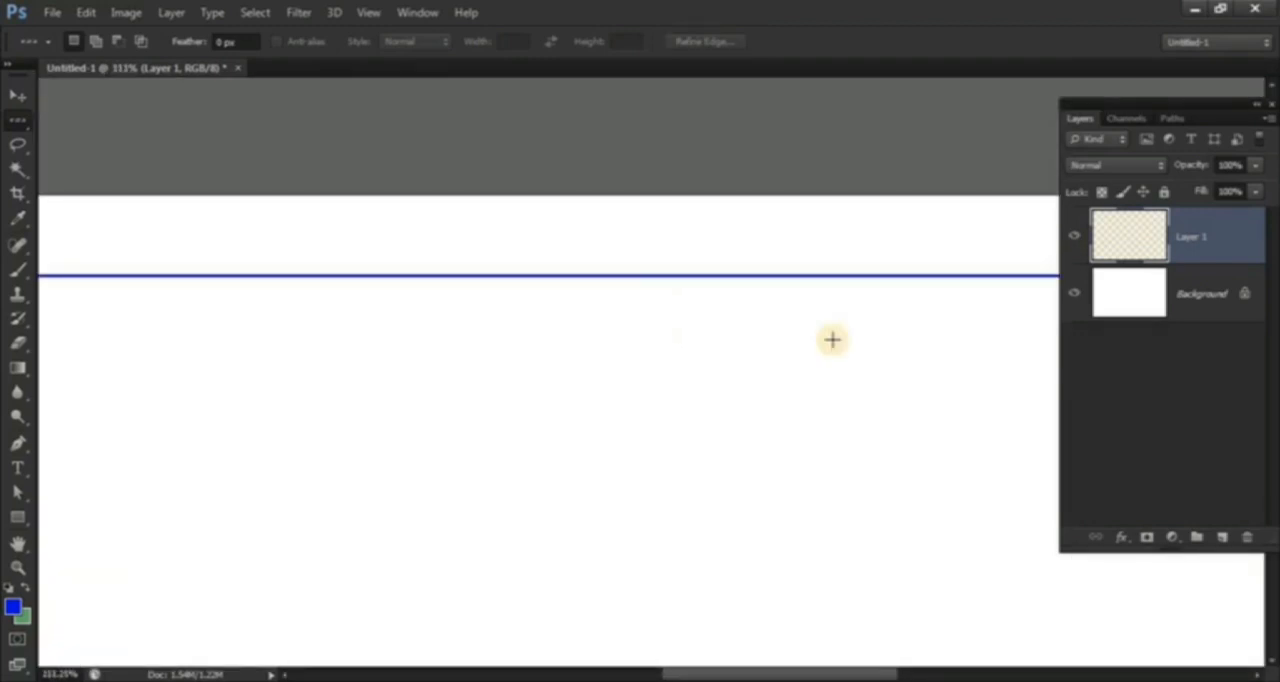
scroll(832, 340, "down", 3)
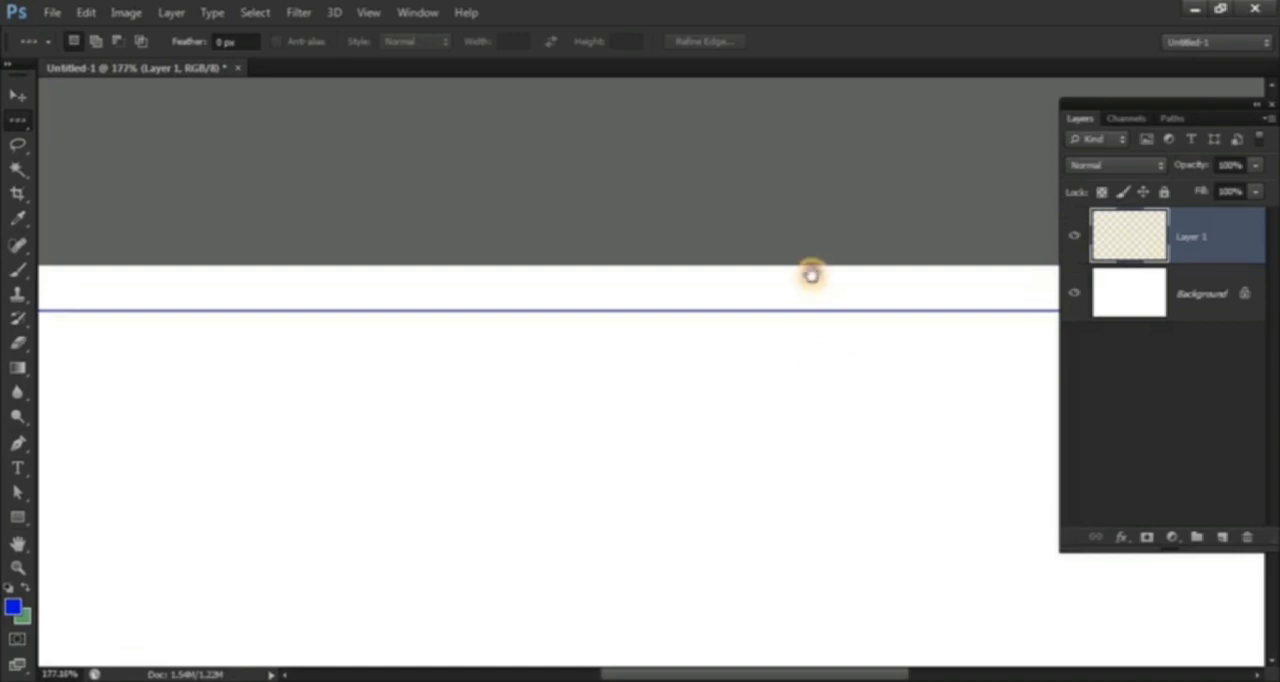
scroll(811, 274, "down", 2)
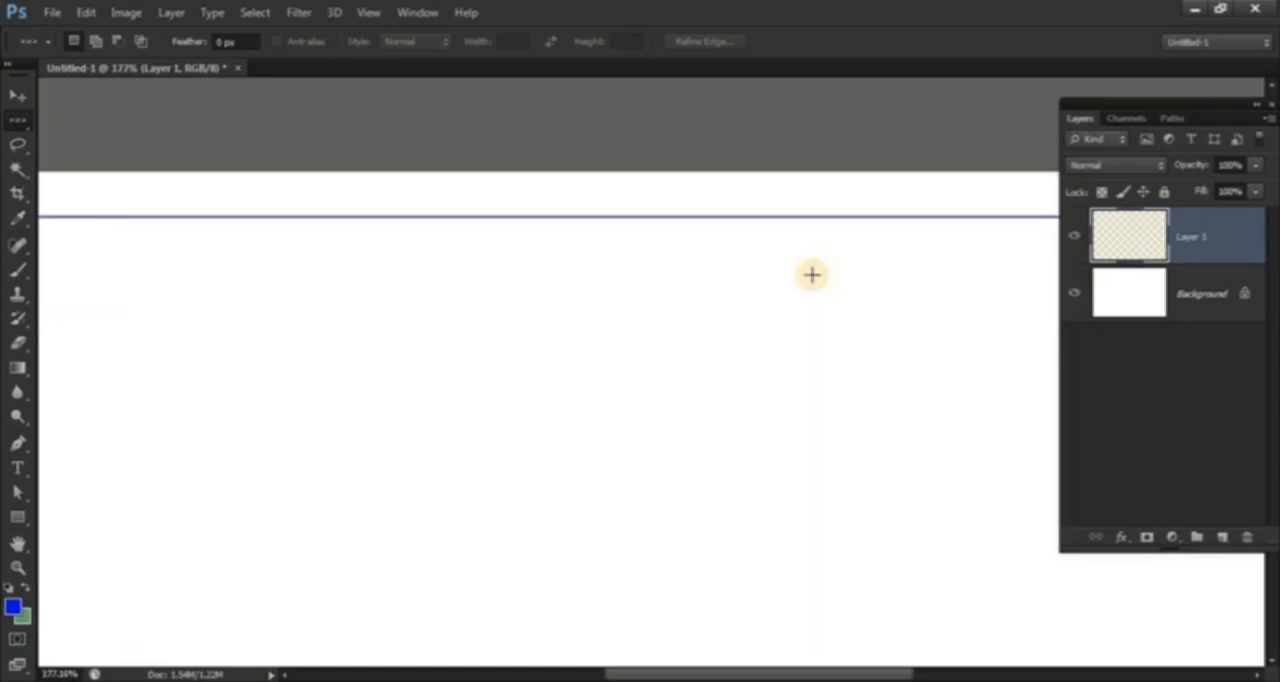
left_click(17, 95)
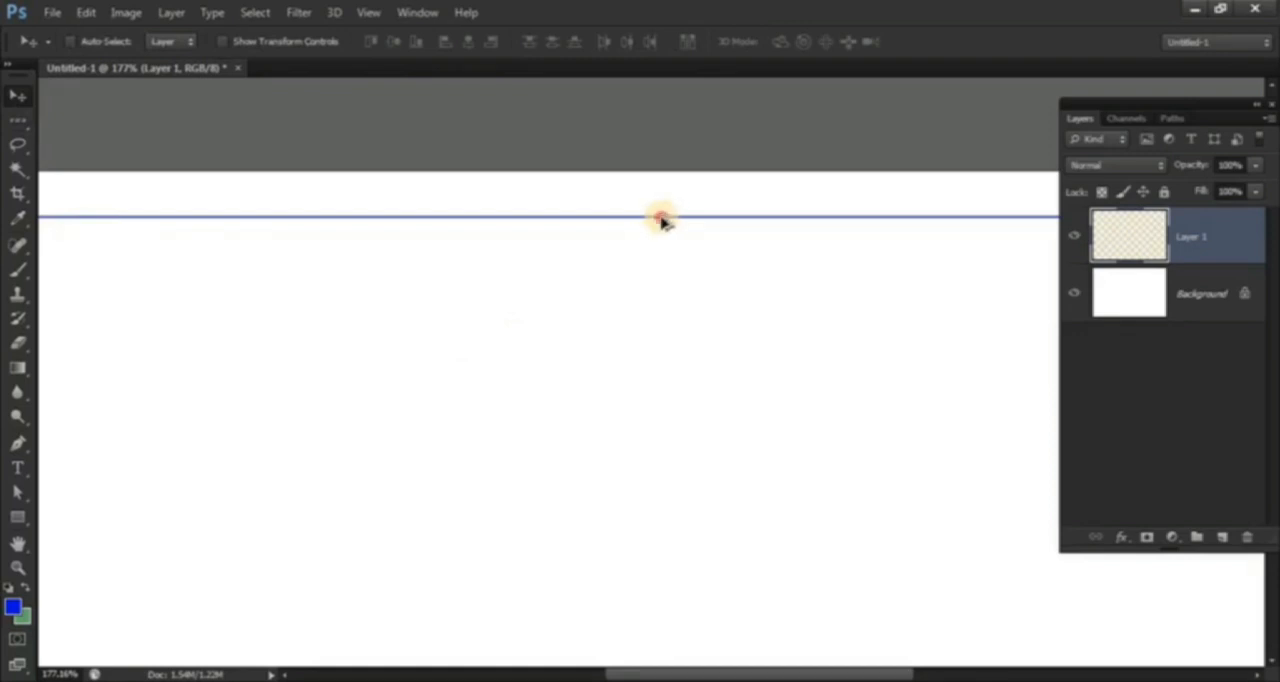
left_click_drag(660, 220, 682, 411)
scroll(765, 463, "down", 4)
left_click_drag(757, 459, 711, 388)
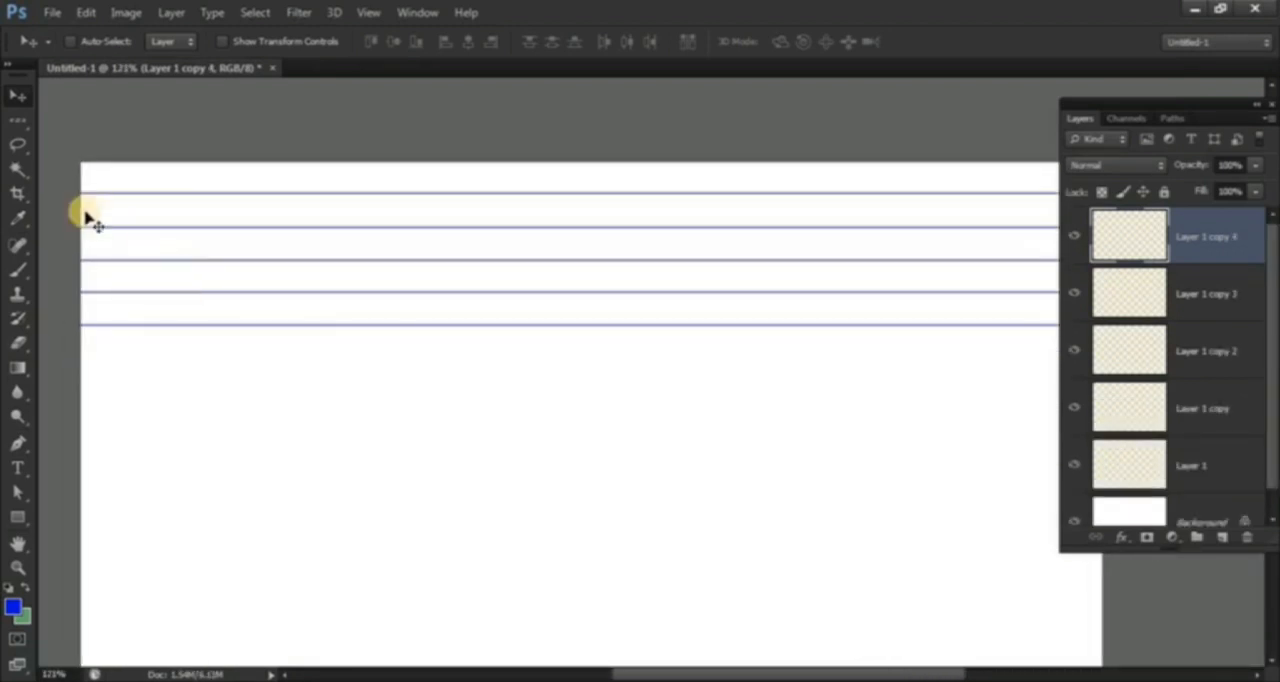
Step: Select a single pixel column near the canvas's left edge with the Single Column Marquee
left_click_drag(18, 120, 124, 157)
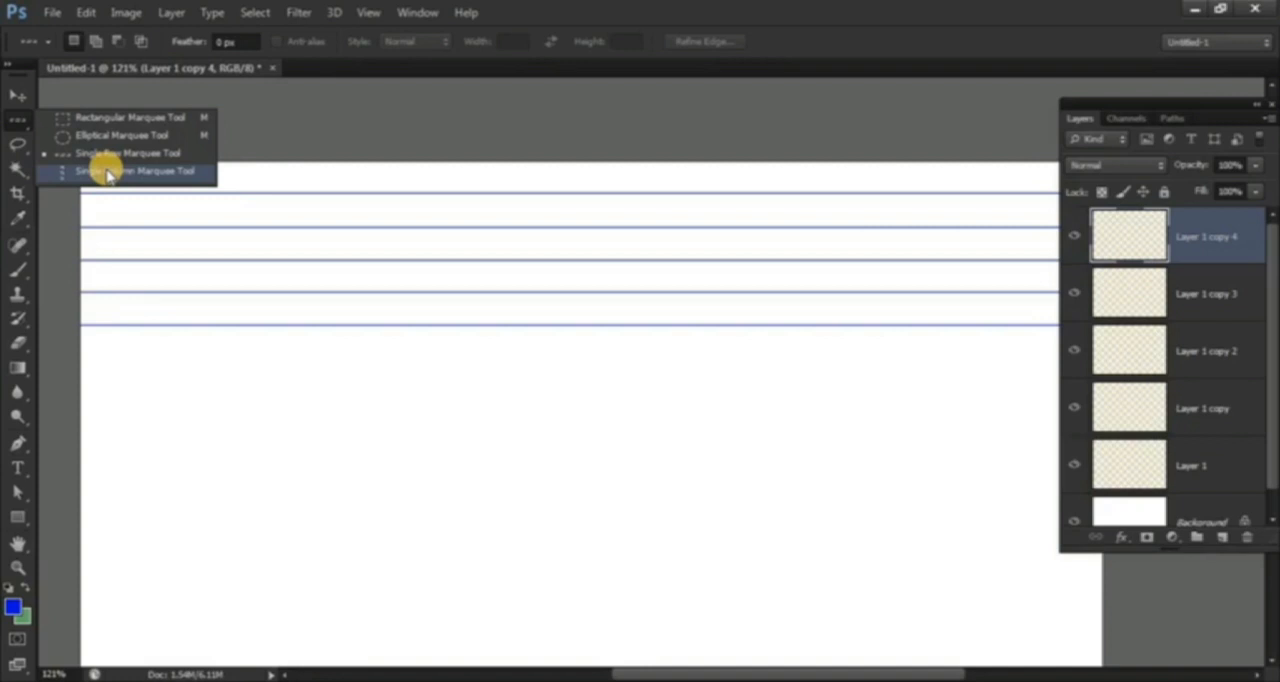
left_click(106, 172)
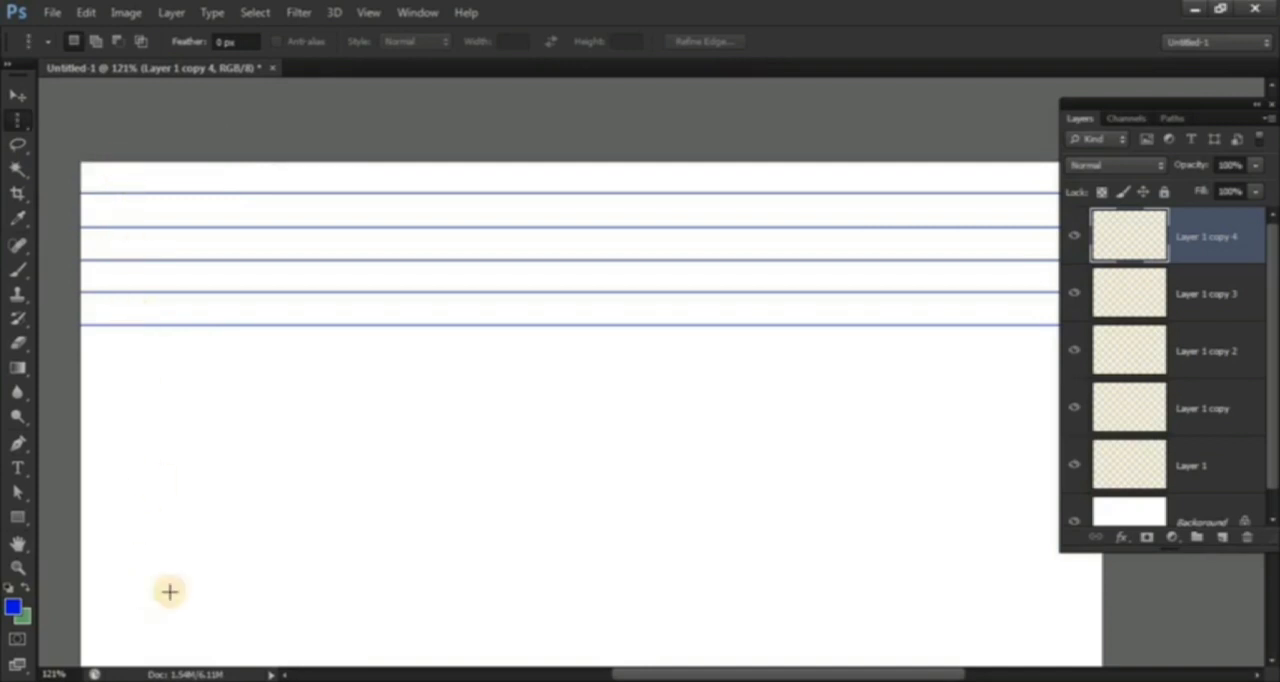
left_click(127, 445)
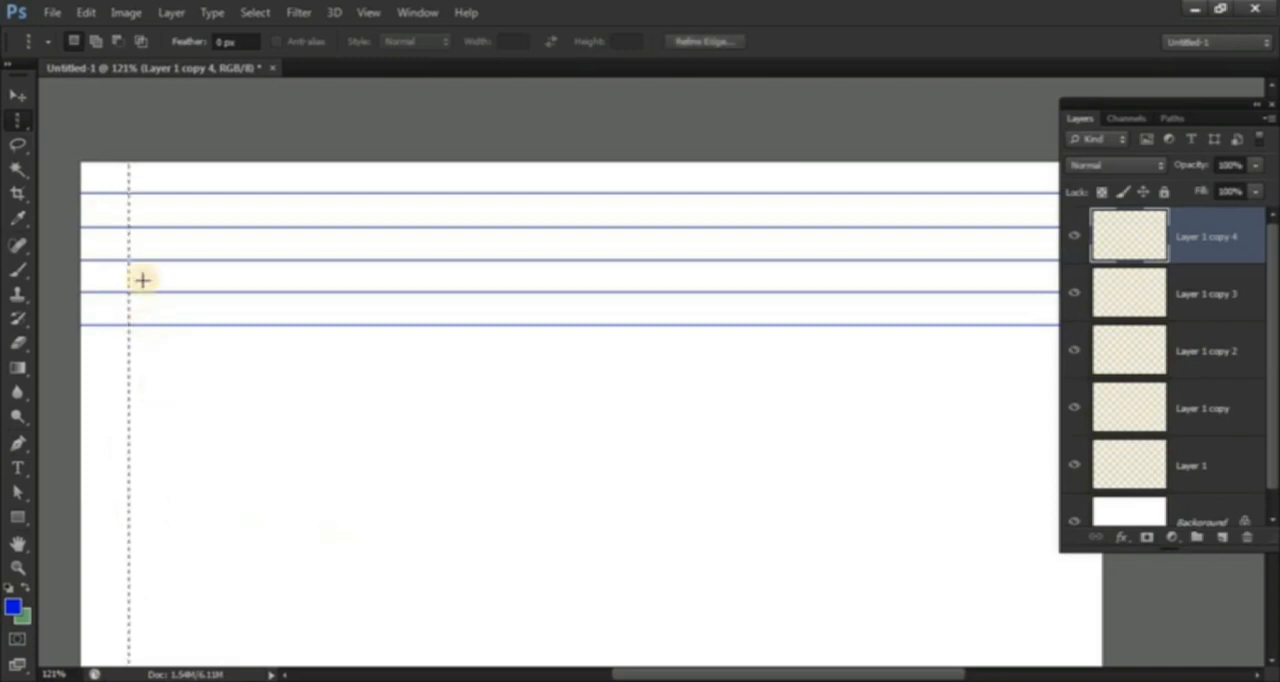
Step: Fill the column selection with red #ef0112 as the foreground color on a new layer, and deselect
left_click(1222, 538)
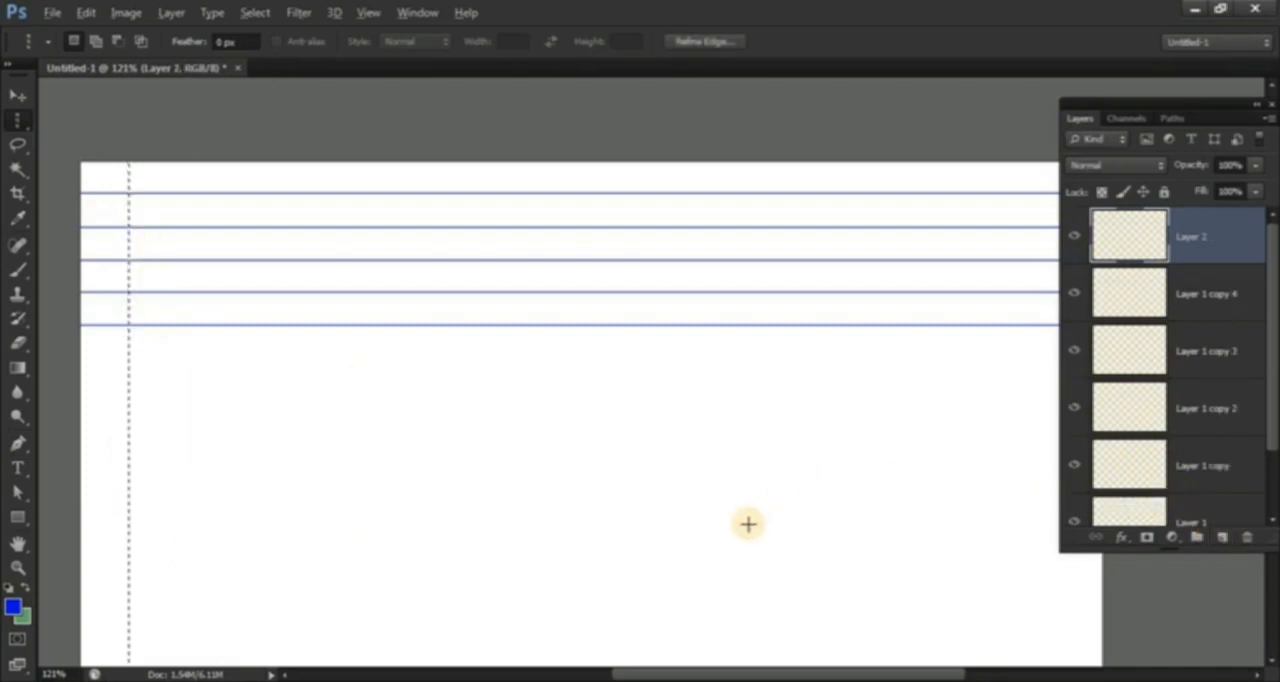
left_click(10, 605)
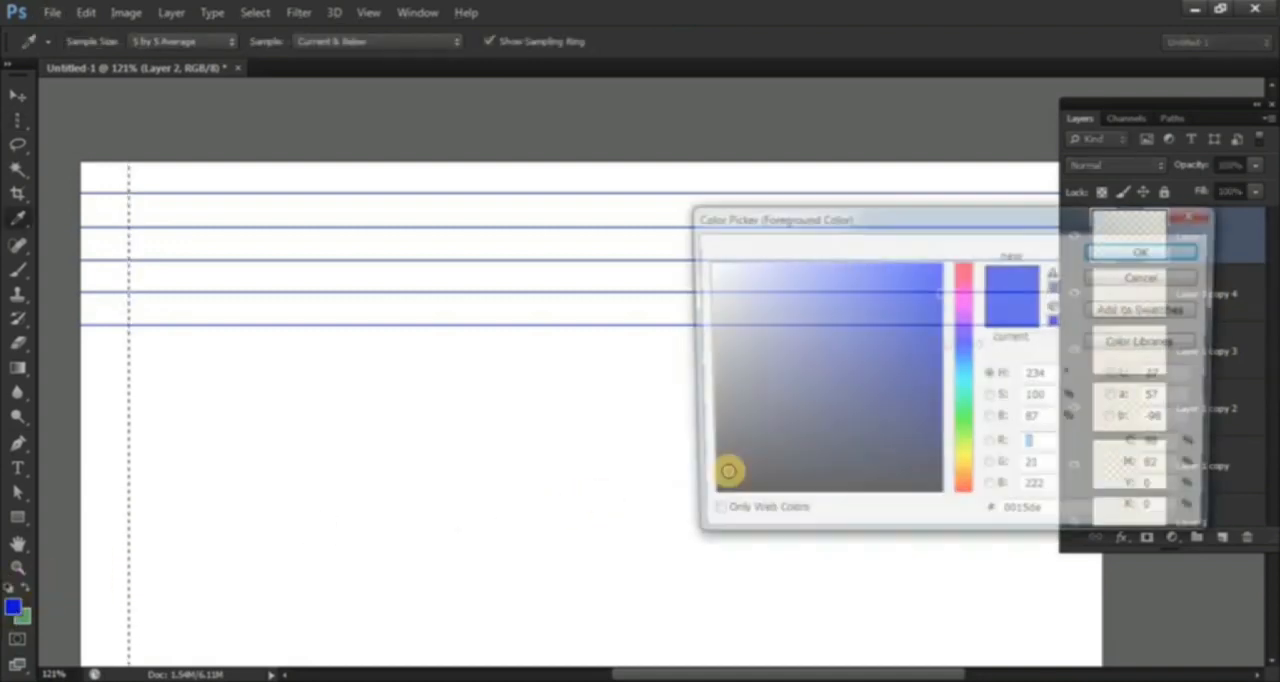
left_click(965, 264)
left_click(938, 275)
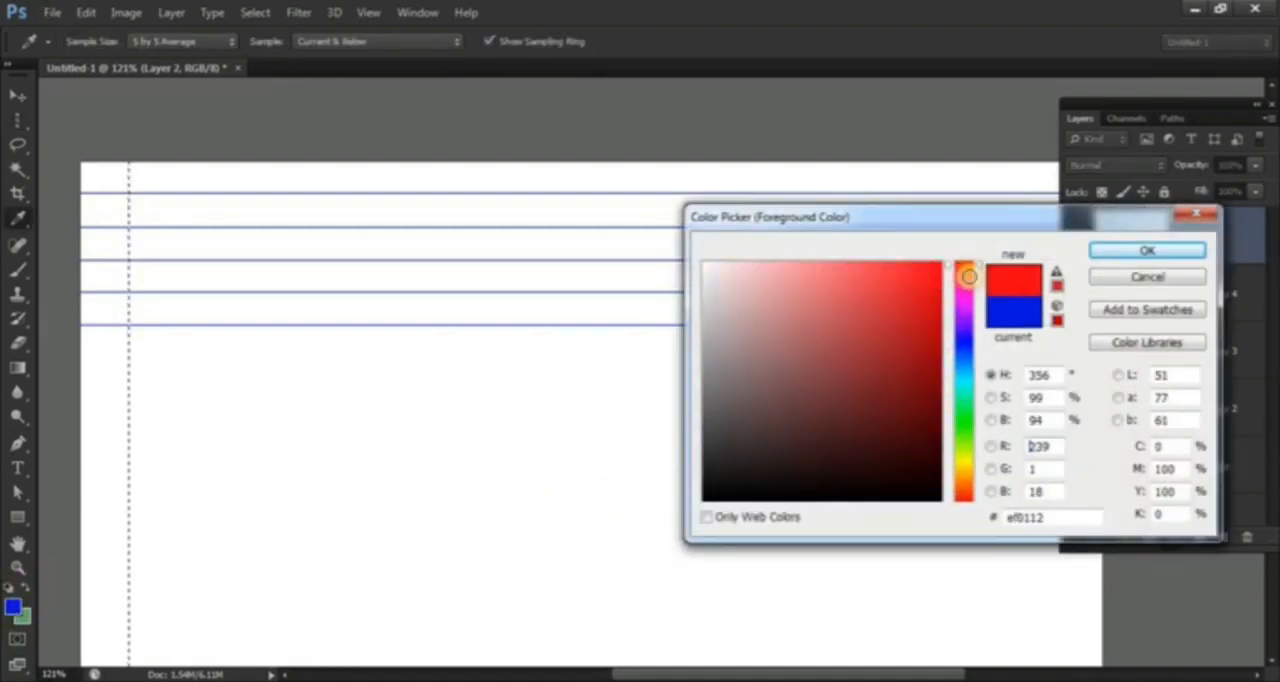
left_click(1110, 251)
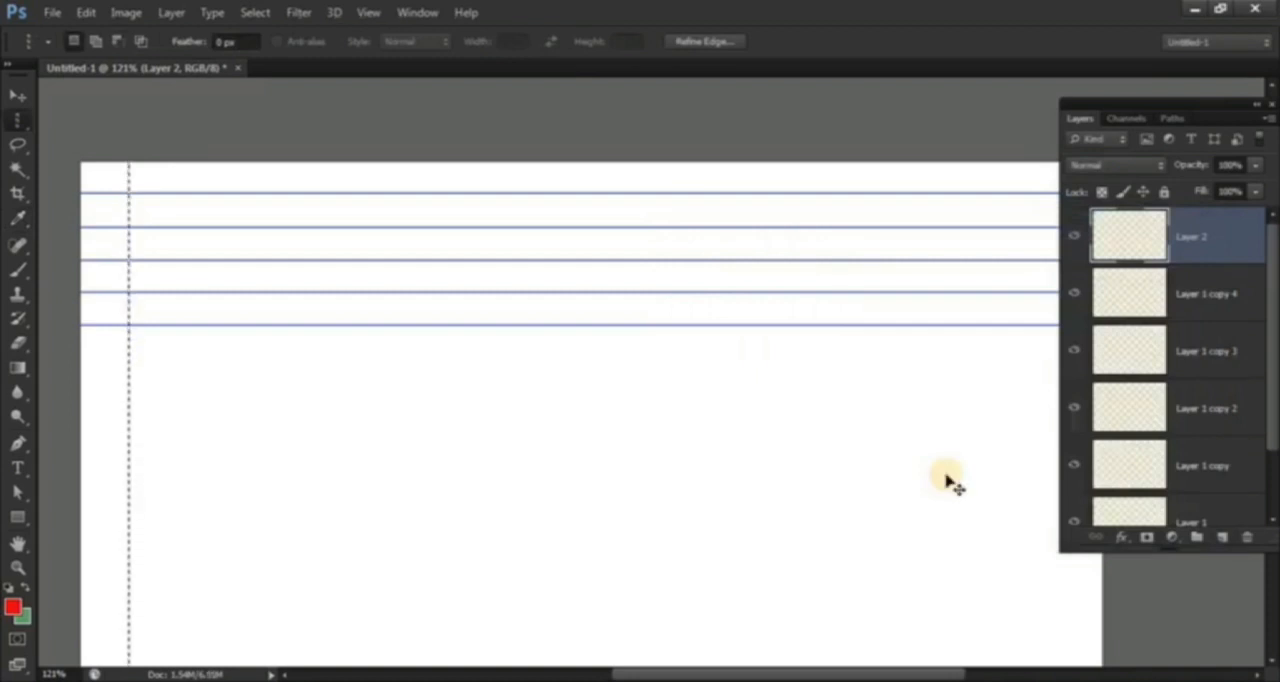
key("alt+BackSpace")
key("ctrl+d")
Step: Duplicate the red vertical line four times toward the right with the Move tool, spacing the copies roughly evenly
scroll(131, 495, "up", 1)
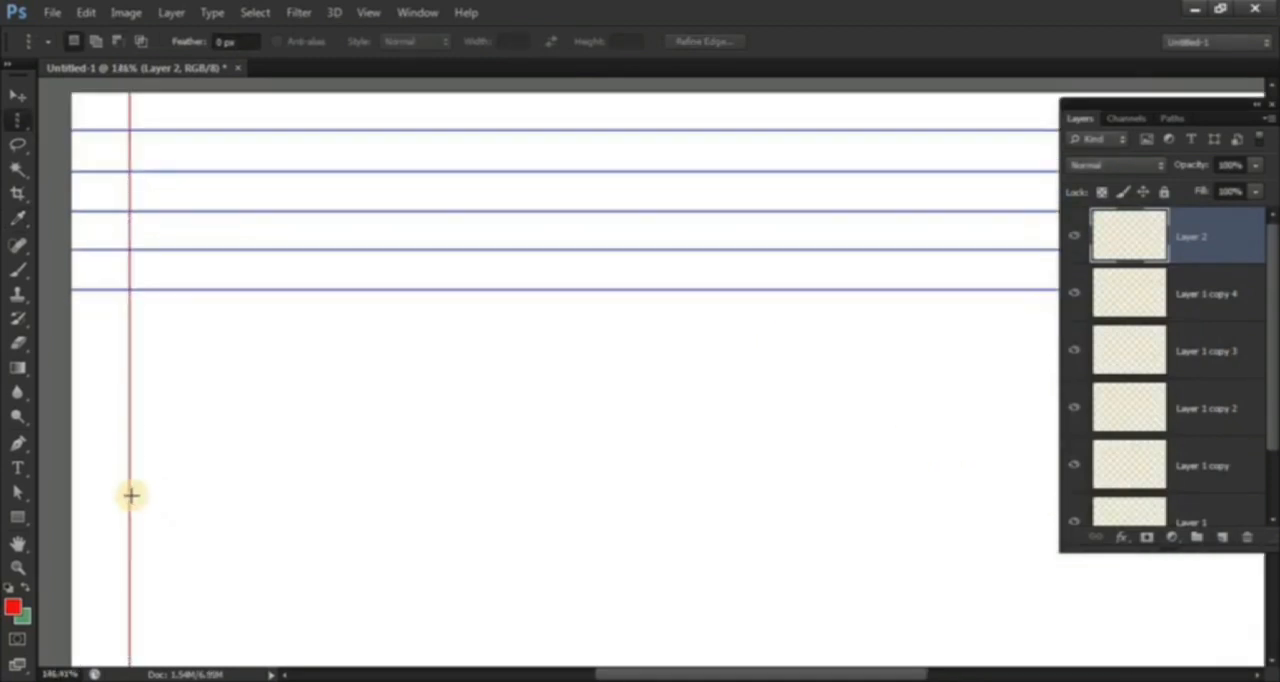
scroll(131, 495, "up", 2)
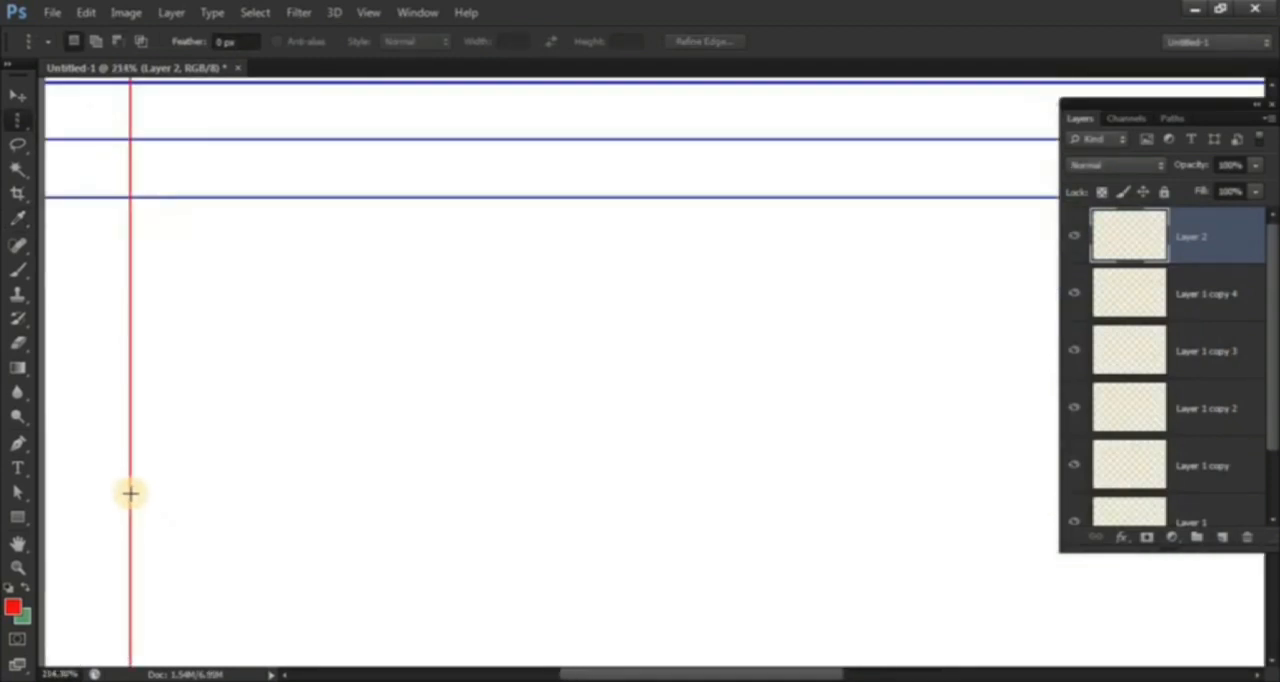
left_click(21, 104)
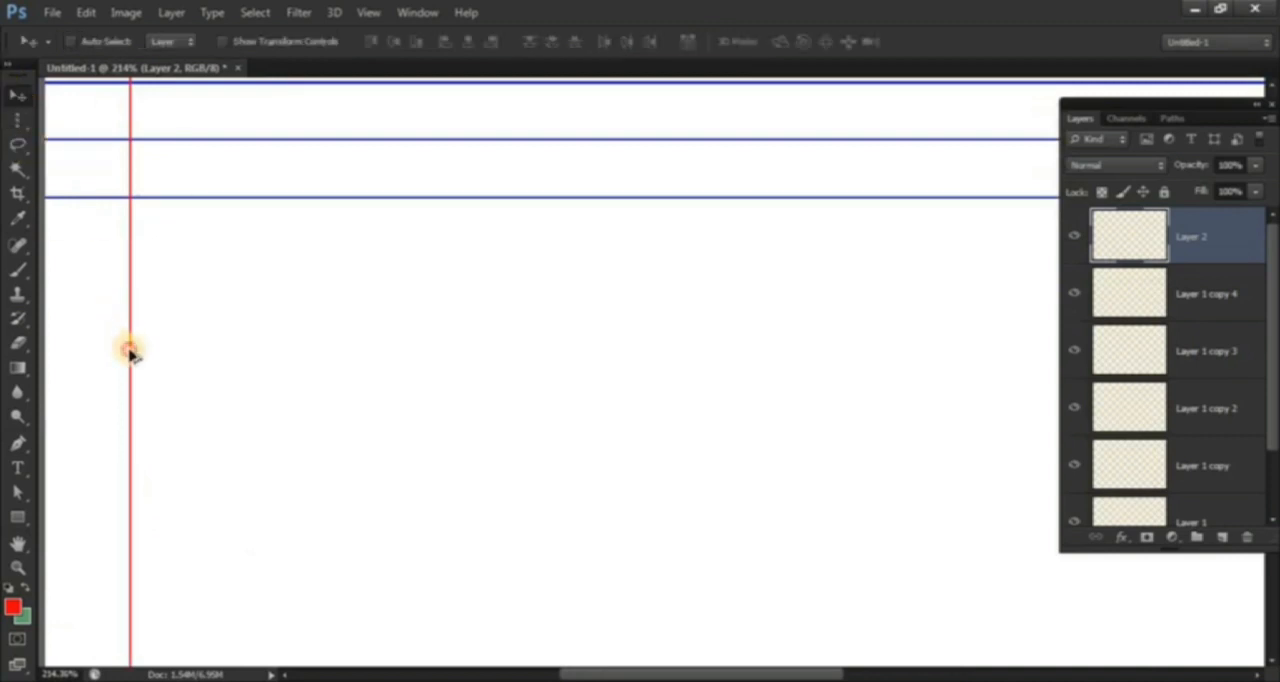
left_click_drag(131, 354, 452, 405)
scroll(636, 436, "down", 3)
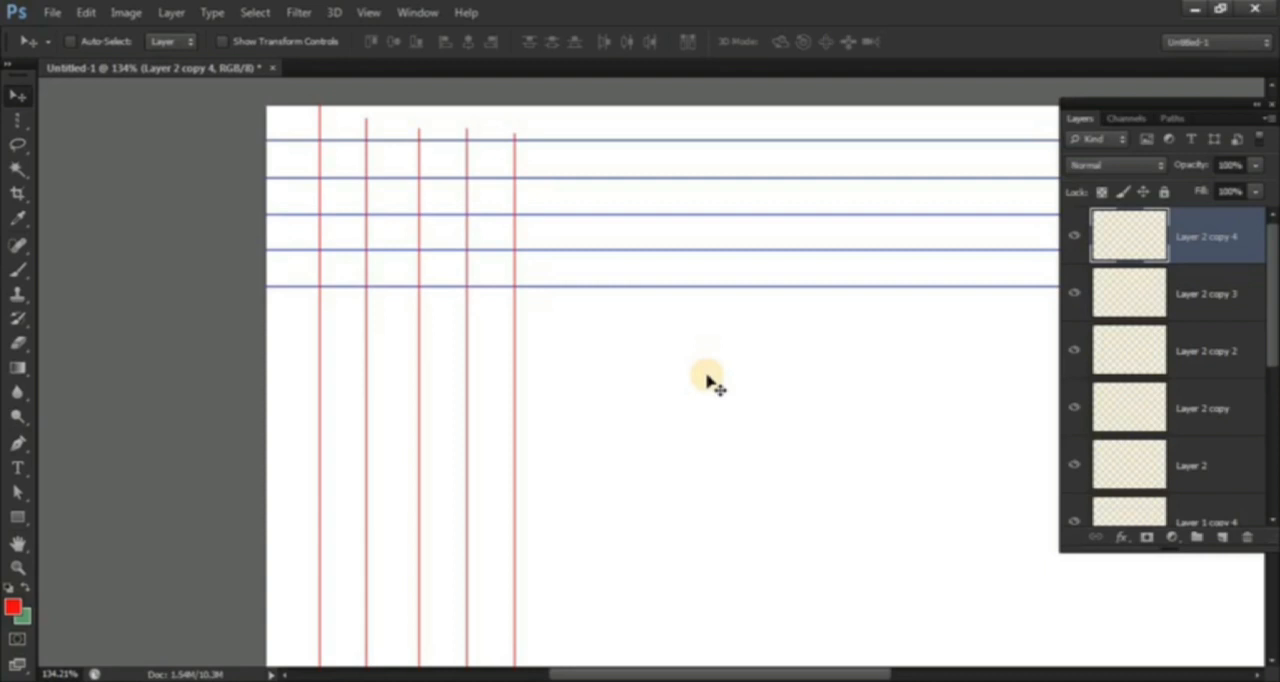
Step: Switch from the marquee tools to the Lasso tool and display its variants
left_click(13, 122)
left_click_drag(13, 122, 106, 172)
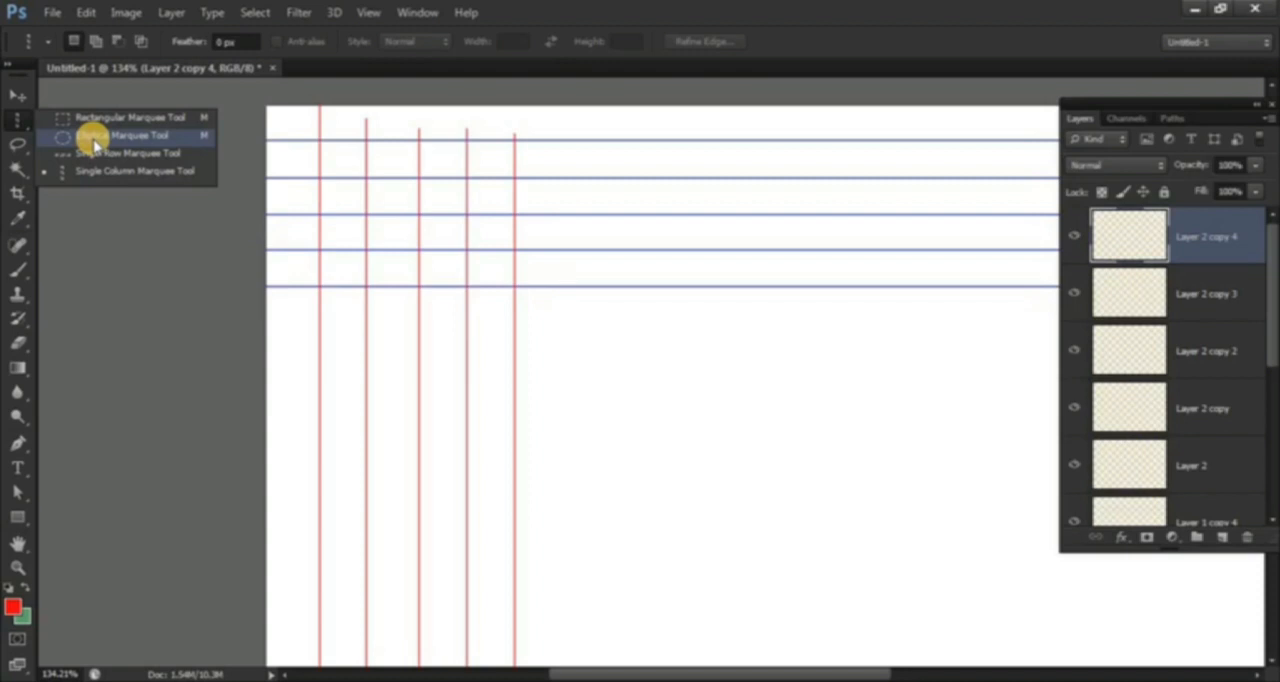
left_click(17, 144)
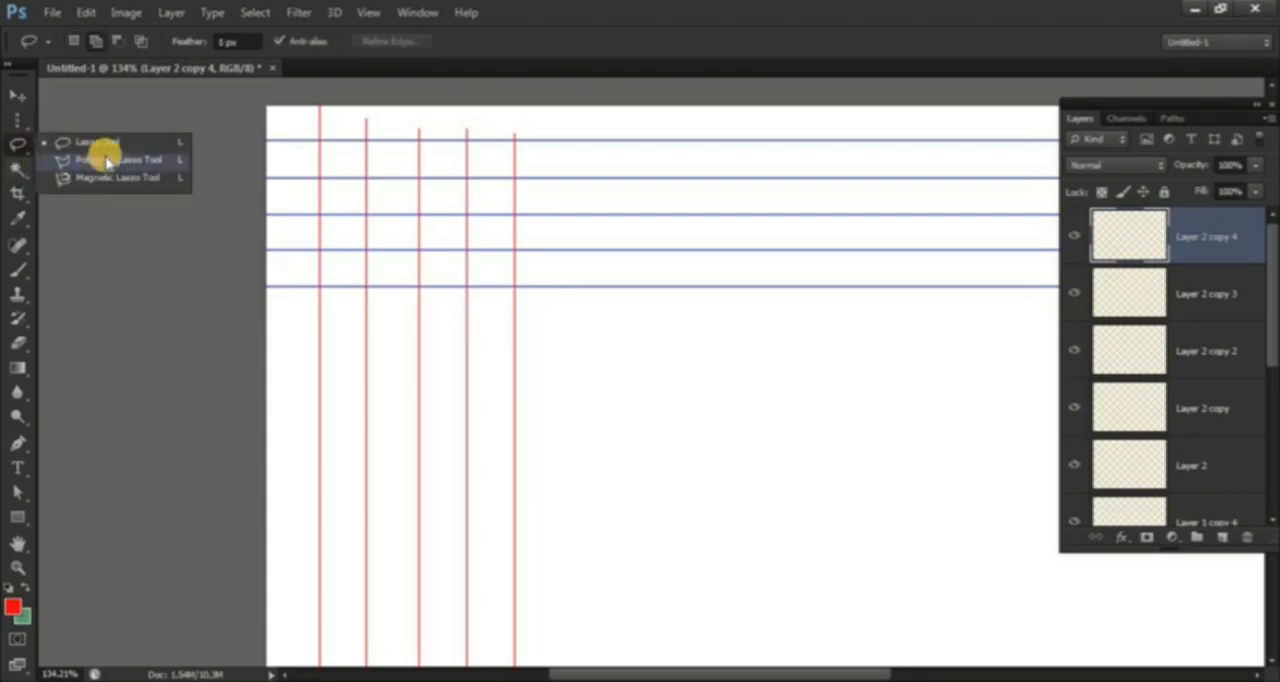